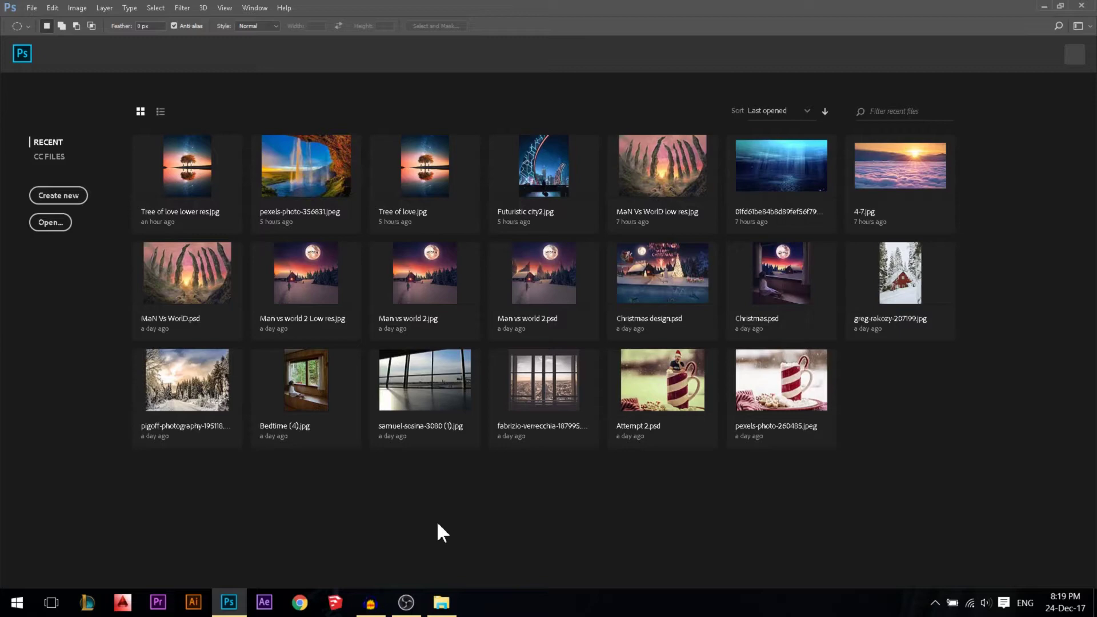
Step: Open the through pgone.jpg photo in Photoshop by bringing it over from the file browser
{"action": "mouse_move", "coordinate": [442, 603]}
{"action": "left_click", "coordinate": [474, 548]}
{"action": "left_click_drag", "start_coordinate": [864, 343], "coordinate": [269, 495]}
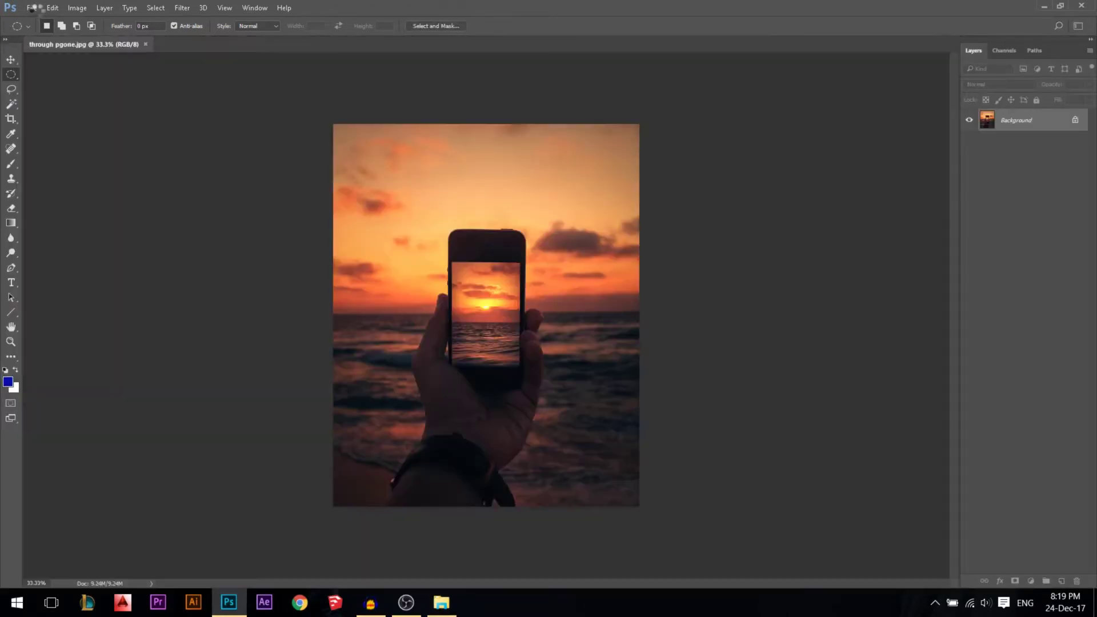
Step: Create a new document 18 cm wide and 12 cm high at 150 pixels per inch
{"action": "left_click", "coordinate": [32, 7]}
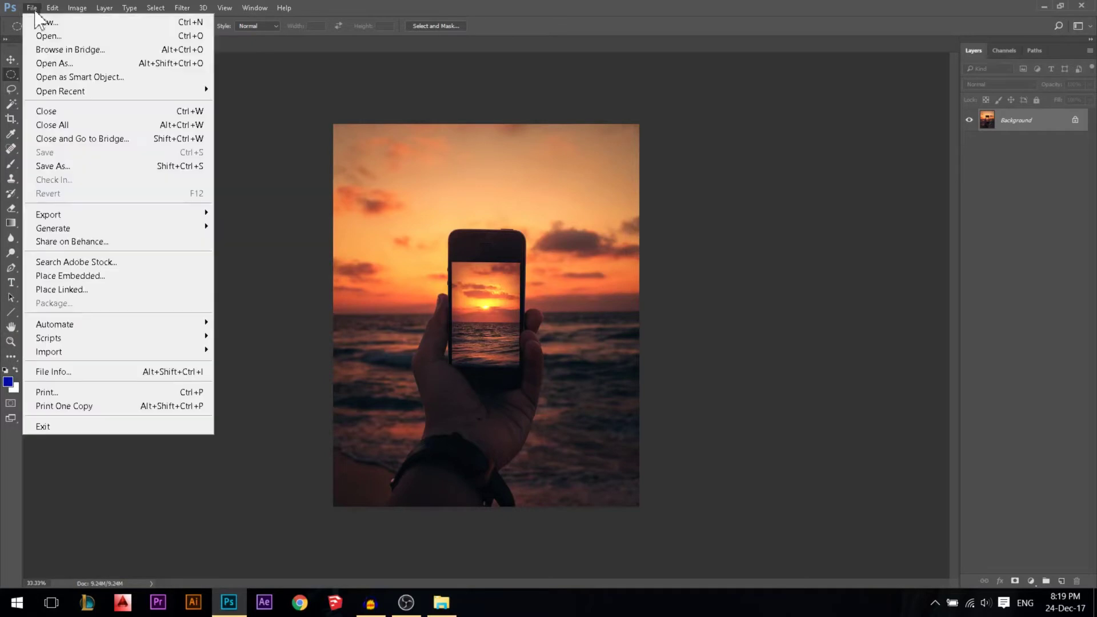
{"action": "left_click", "coordinate": [42, 22]}
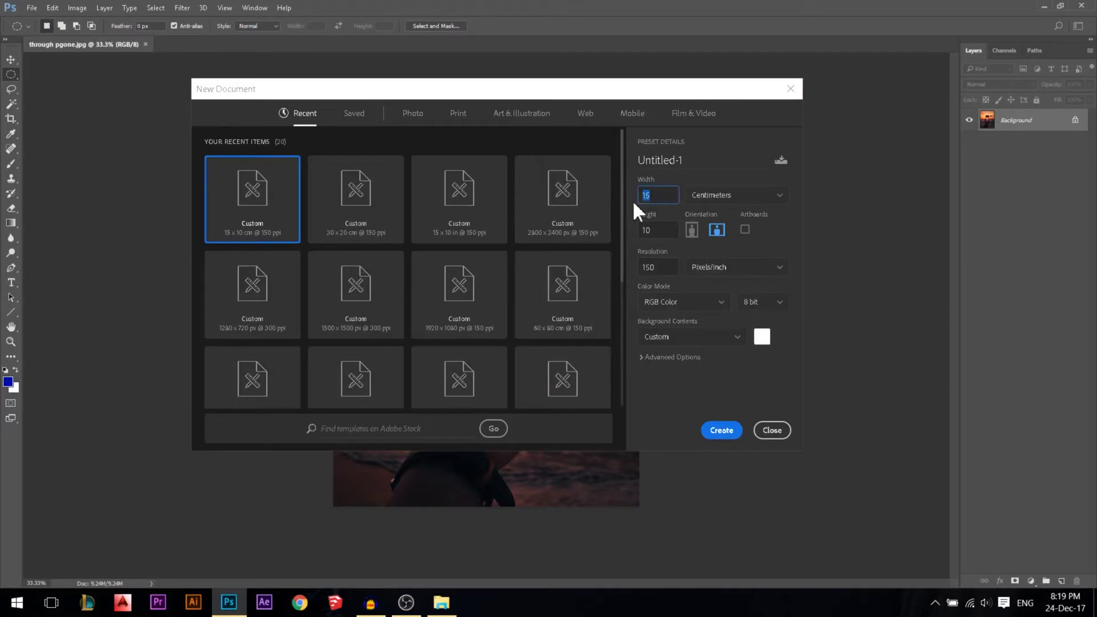
{"action": "type", "text": "18"}
{"action": "key", "text": "Tab"}
{"action": "type", "text": "12"}
{"action": "left_click", "coordinate": [714, 433]}
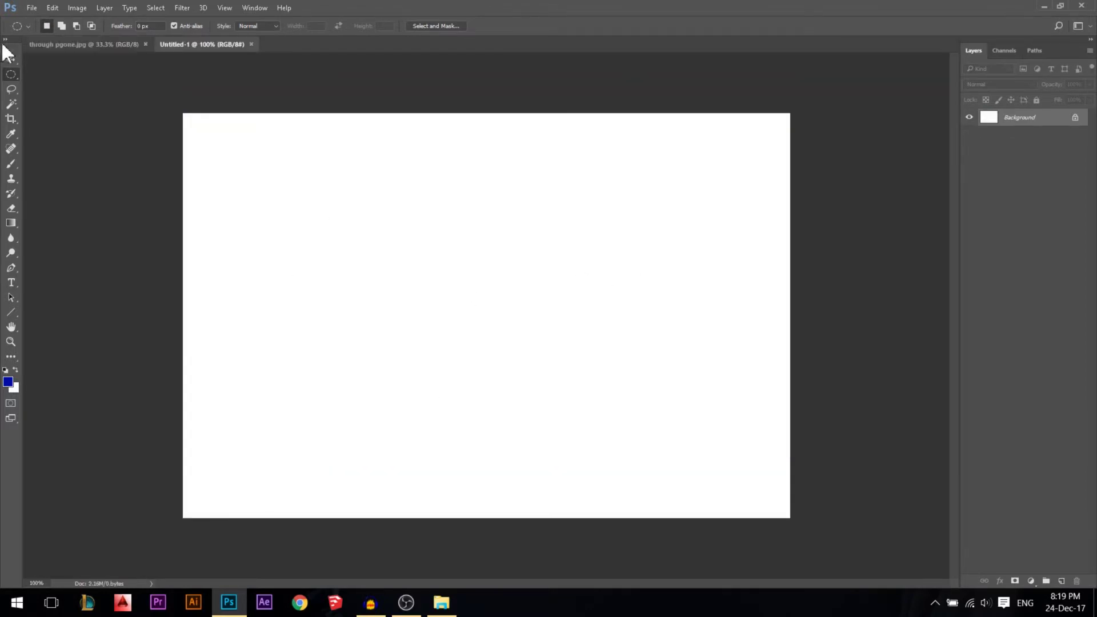
{"action": "left_click", "coordinate": [10, 59]}
{"action": "scroll", "coordinate": [488, 253], "scroll_direction": "up", "scroll_amount": 3}
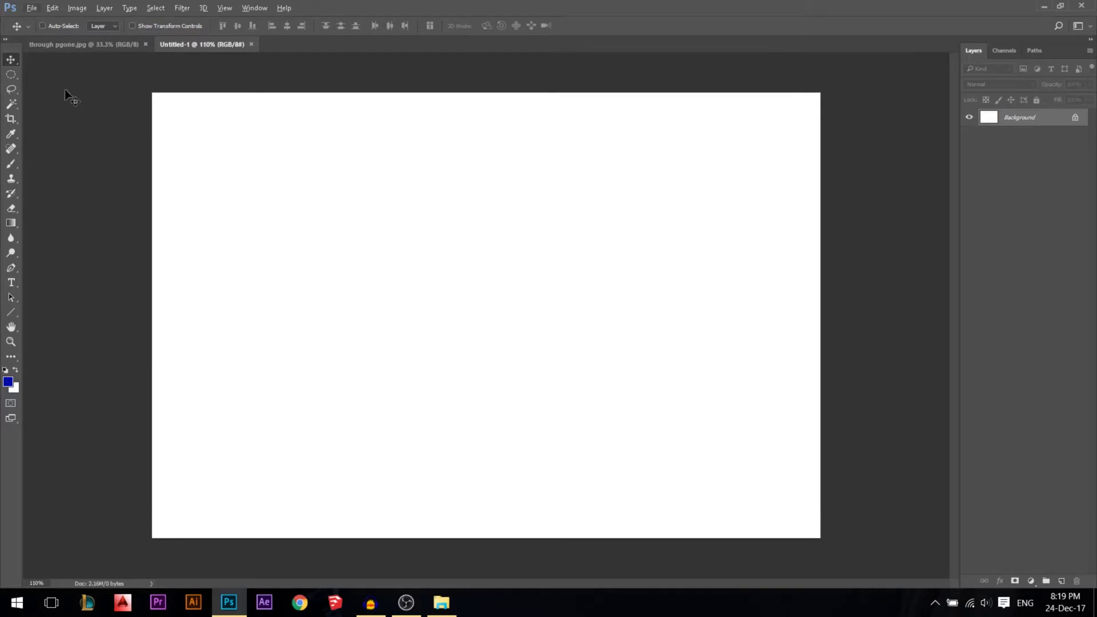
{"action": "scroll", "coordinate": [531, 279], "scroll_direction": "down", "scroll_amount": 3}
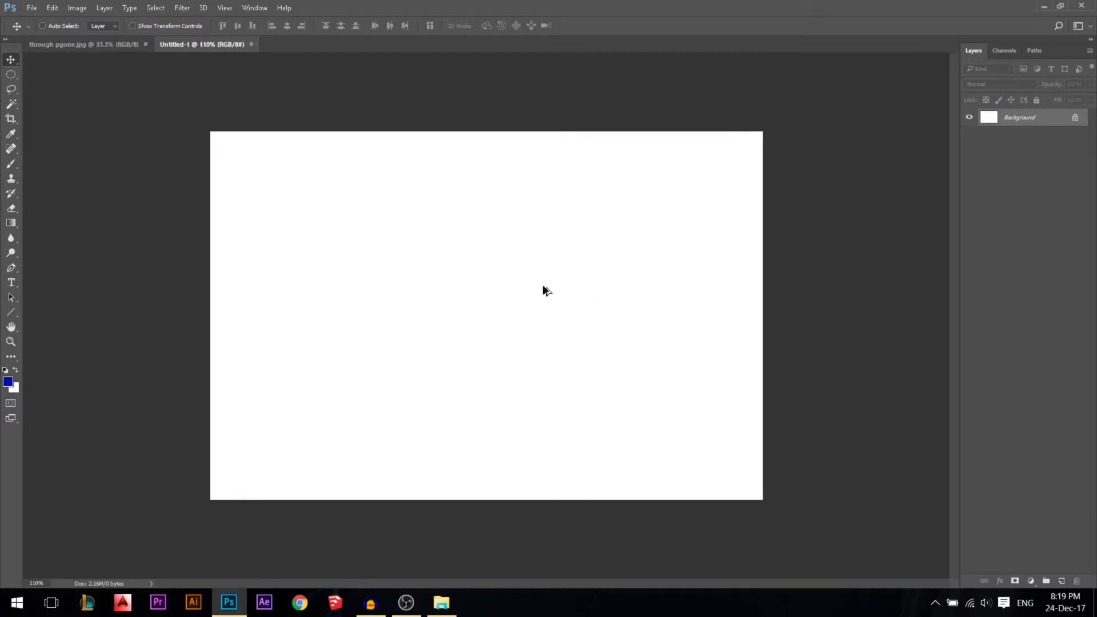
{"action": "scroll", "coordinate": [543, 283], "scroll_direction": "up", "scroll_amount": 4}
{"action": "scroll", "coordinate": [257, 168], "scroll_direction": "down", "scroll_amount": 1}
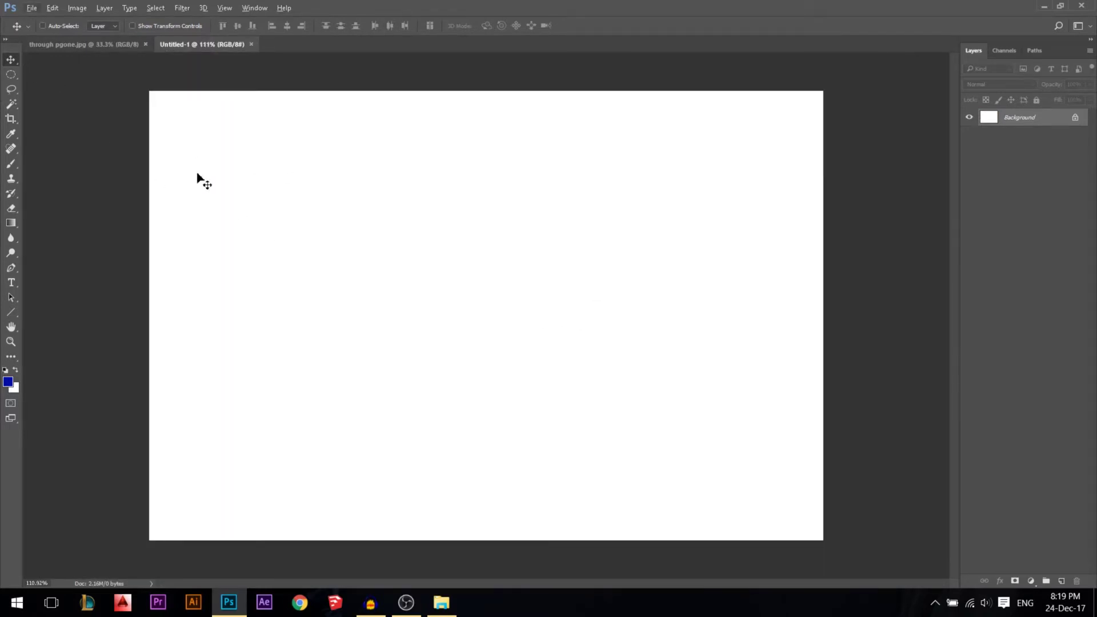
Step: Set the foreground colour to dark red 731212 and the background colour to teal
{"action": "left_click", "coordinate": [8, 383]}
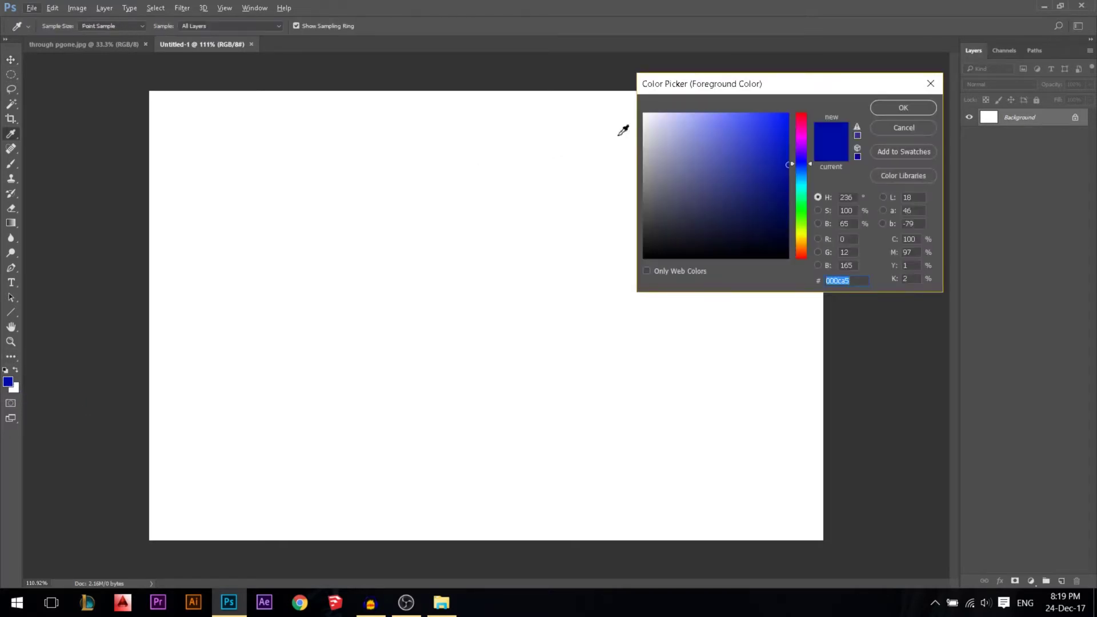
{"action": "mouse_move", "coordinate": [802, 139]}
{"action": "left_mouse_down"}
{"action": "mouse_move", "coordinate": [805, 112]}
{"action": "mouse_move", "coordinate": [779, 135]}
{"action": "mouse_move", "coordinate": [773, 170]}
{"action": "left_mouse_up"}
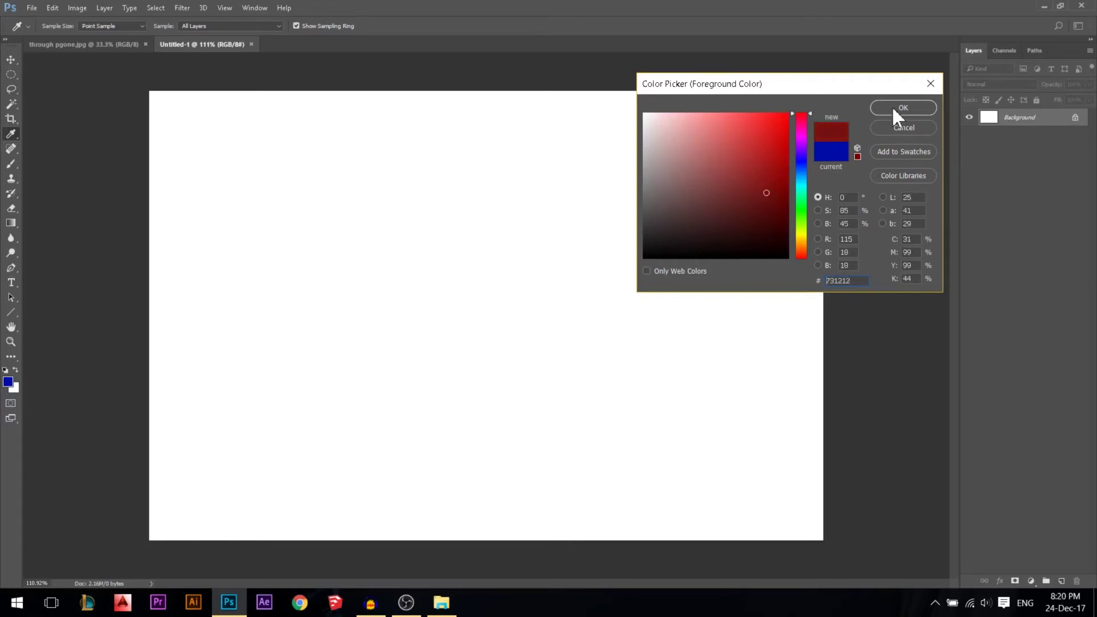
{"action": "left_click", "coordinate": [893, 105]}
{"action": "left_click", "coordinate": [15, 386]}
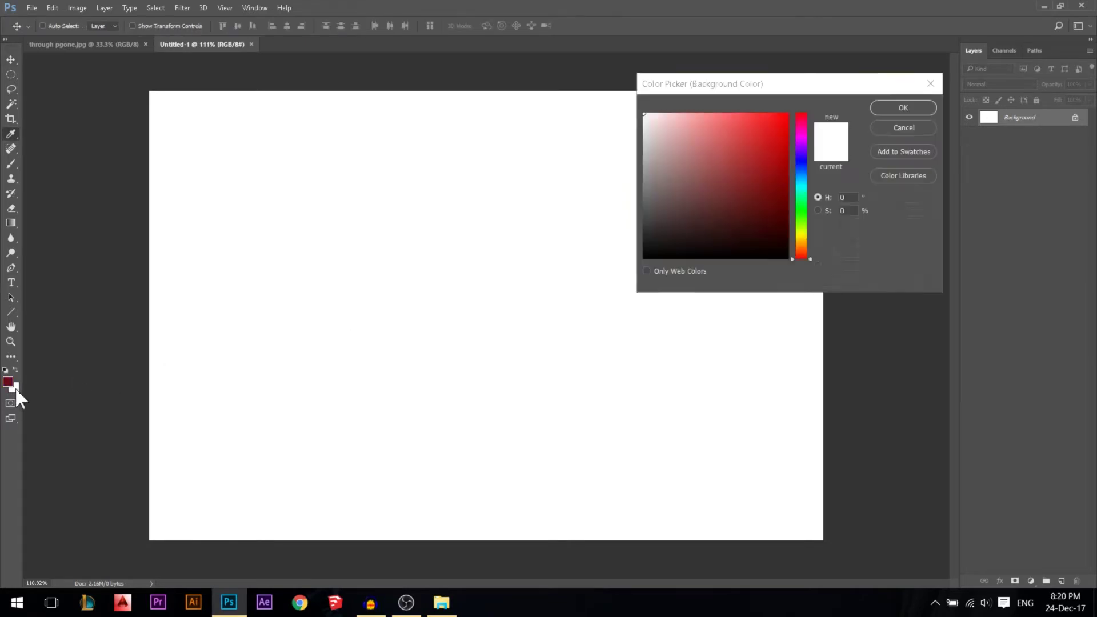
{"action": "mouse_move", "coordinate": [804, 181]}
{"action": "left_mouse_down"}
{"action": "mouse_move", "coordinate": [759, 183]}
{"action": "mouse_move", "coordinate": [767, 164]}
{"action": "left_mouse_up"}
{"action": "left_click", "coordinate": [904, 109]}
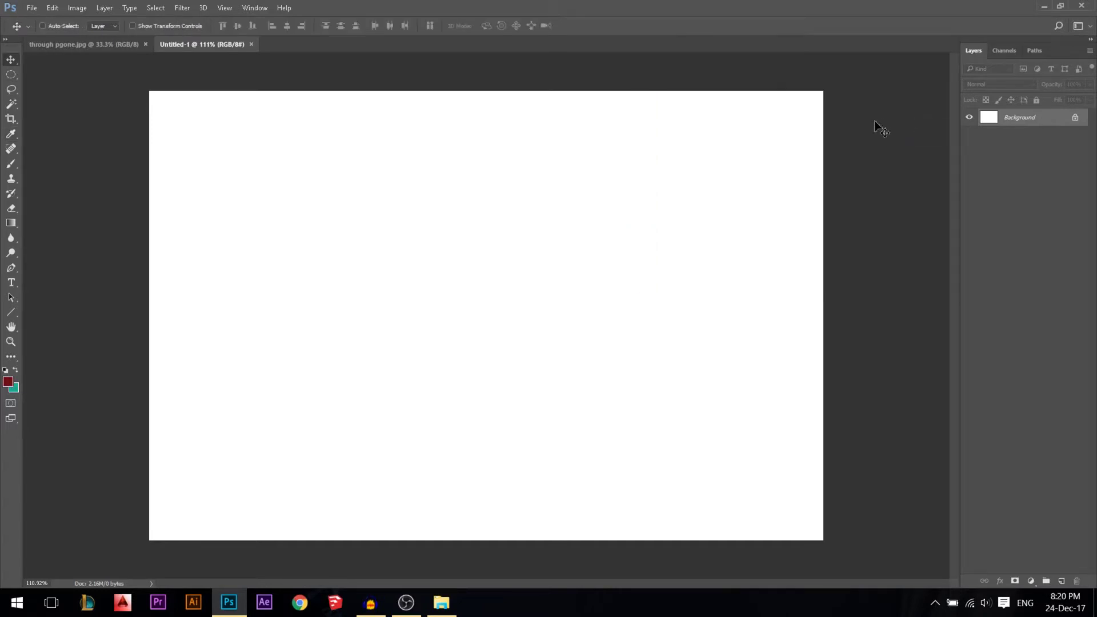
Step: Fill the Background layer with the dark red foreground colour, refill it with the teal background colour, and try swapping the two colours
{"action": "key", "text": "alt+BackSpace"}
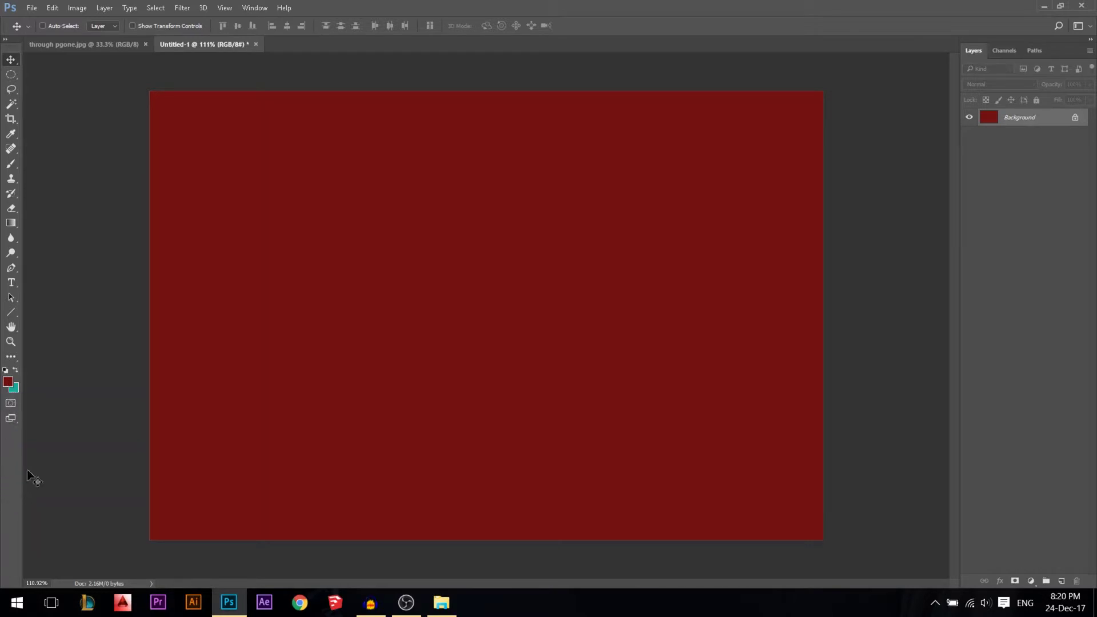
{"action": "key", "text": "ctrl+BackSpace"}
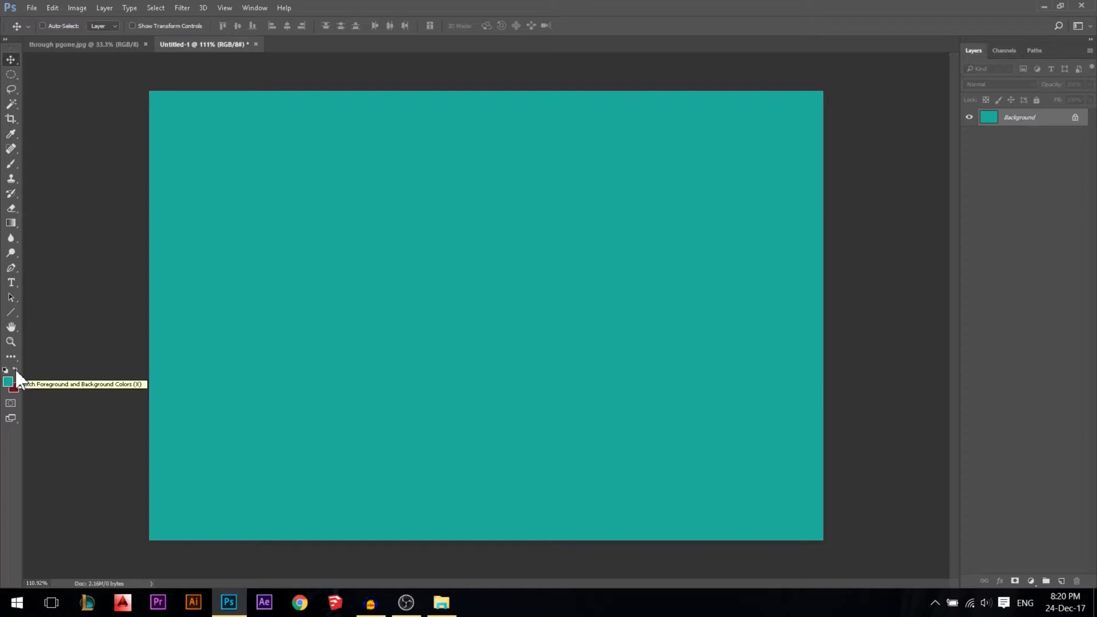
{"action": "key", "text": "x"}
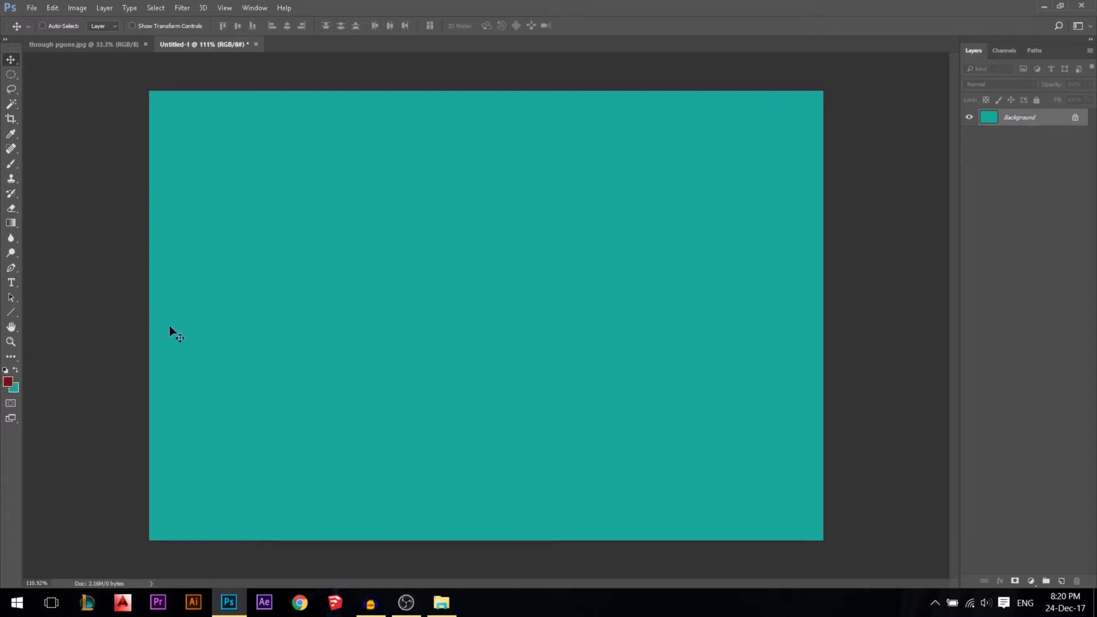
Step: Reset the colours to default, and pick a red foreground and a dark teal 0c786a background colour
{"action": "left_click", "coordinate": [7, 371]}
{"action": "left_click", "coordinate": [8, 381]}
{"action": "left_click", "coordinate": [904, 108]}
{"action": "left_click", "coordinate": [15, 388]}
{"action": "left_click", "coordinate": [800, 187]}
{"action": "left_click", "coordinate": [776, 192]}
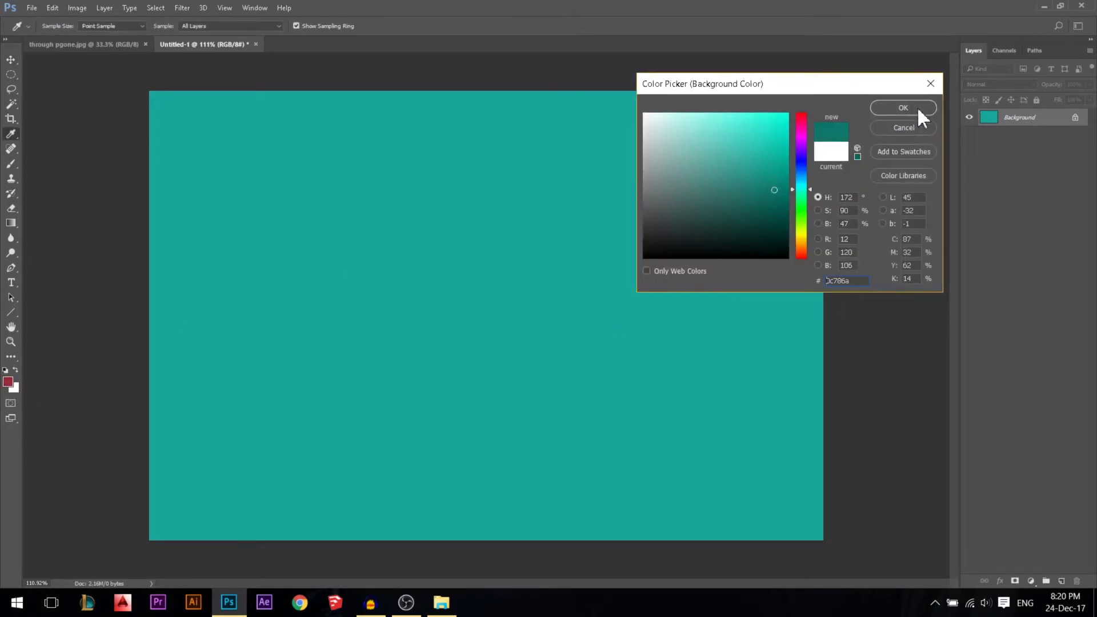
{"action": "left_click", "coordinate": [903, 107]}
Step: Restore the default black foreground and white background colours, and fill the Background layer with white
{"action": "key", "text": "d"}
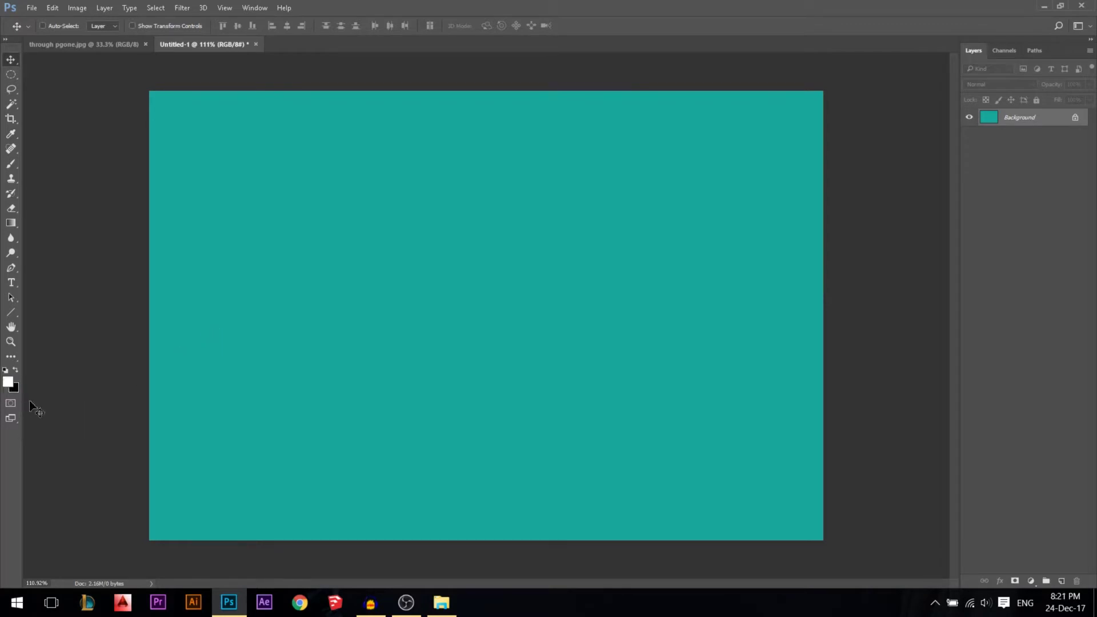
{"action": "key", "text": "x"}
{"action": "key", "text": "x"}
{"action": "key", "text": "x"}
{"action": "key", "text": "ctrl+BackSpace"}
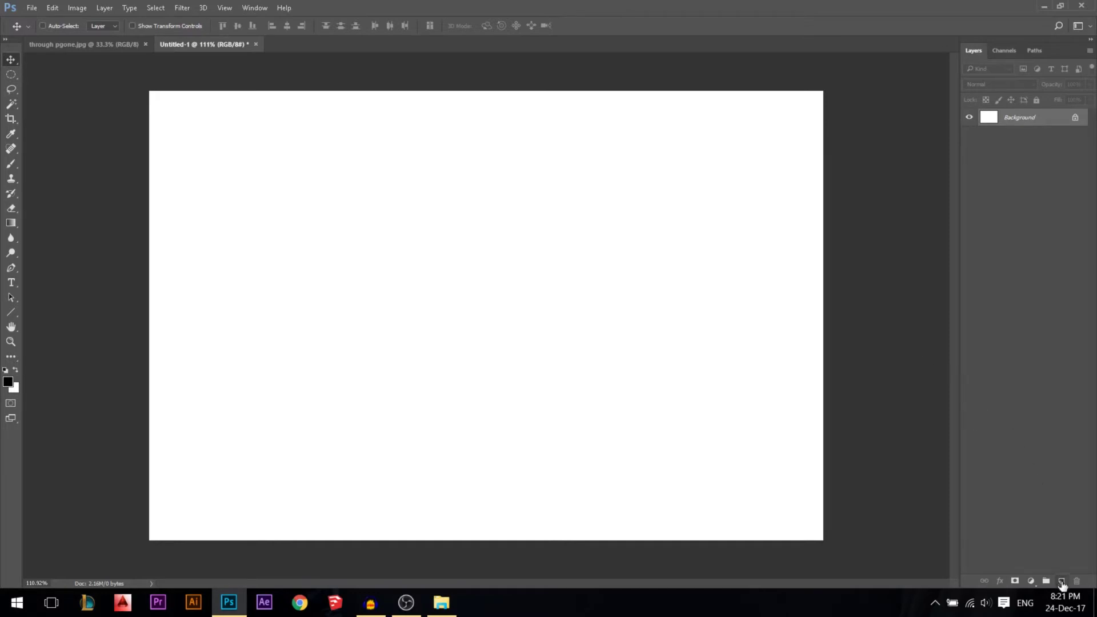
Step: Add a new layer above the Background and name it square
{"action": "left_click", "coordinate": [1062, 582]}
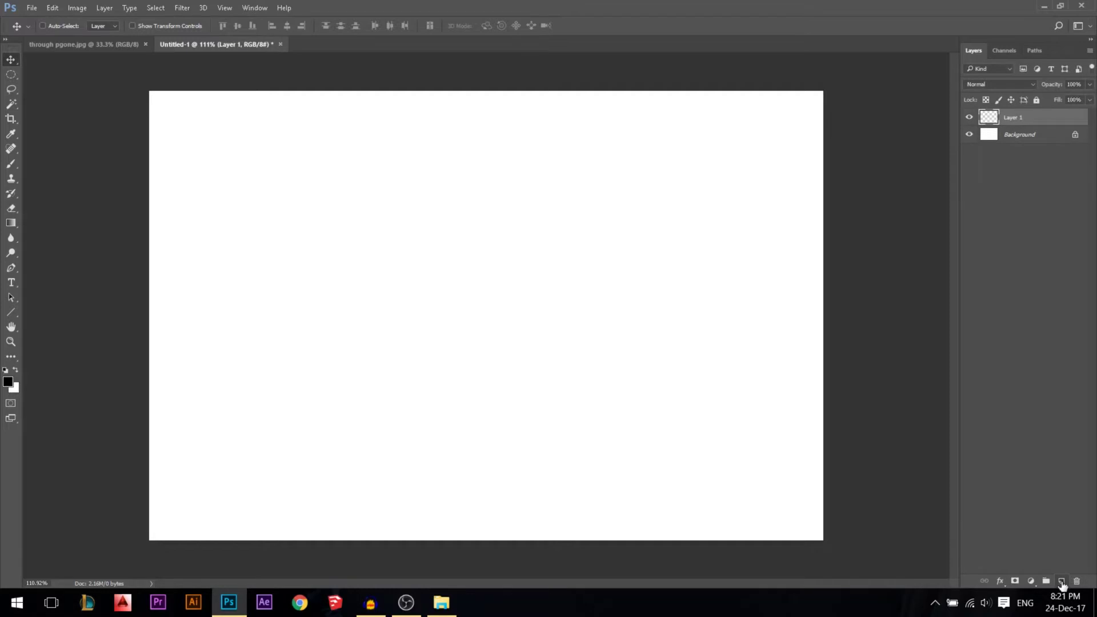
{"action": "double_click", "coordinate": [1015, 118]}
{"action": "type", "text": "square"}
{"action": "key", "text": "Return"}
Step: Make Rectangular Marquee, Polygonal Lasso and Quick Selection the current tools of their groups, leaving Rectangular Marquee active
{"action": "left_click", "coordinate": [5, 41]}
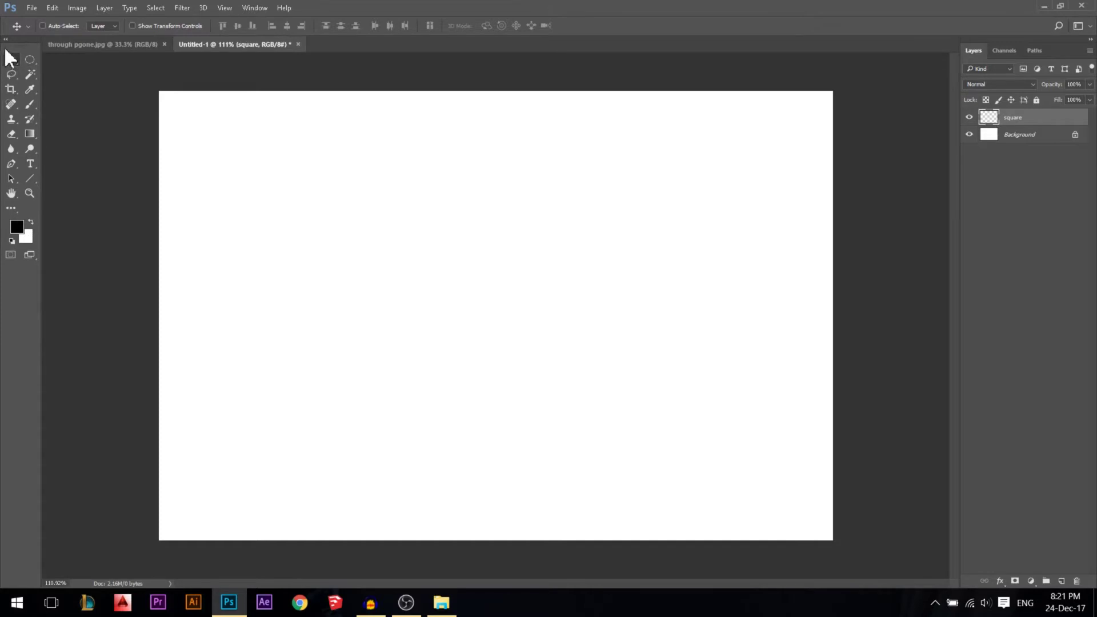
{"action": "left_click", "coordinate": [7, 42]}
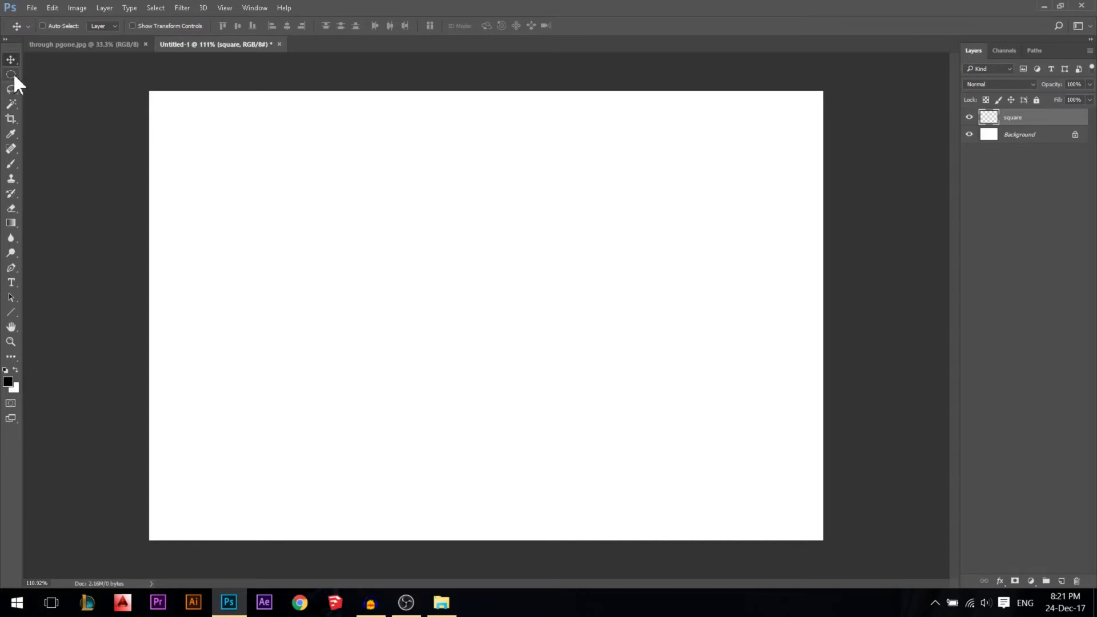
{"action": "left_click", "coordinate": [13, 77]}
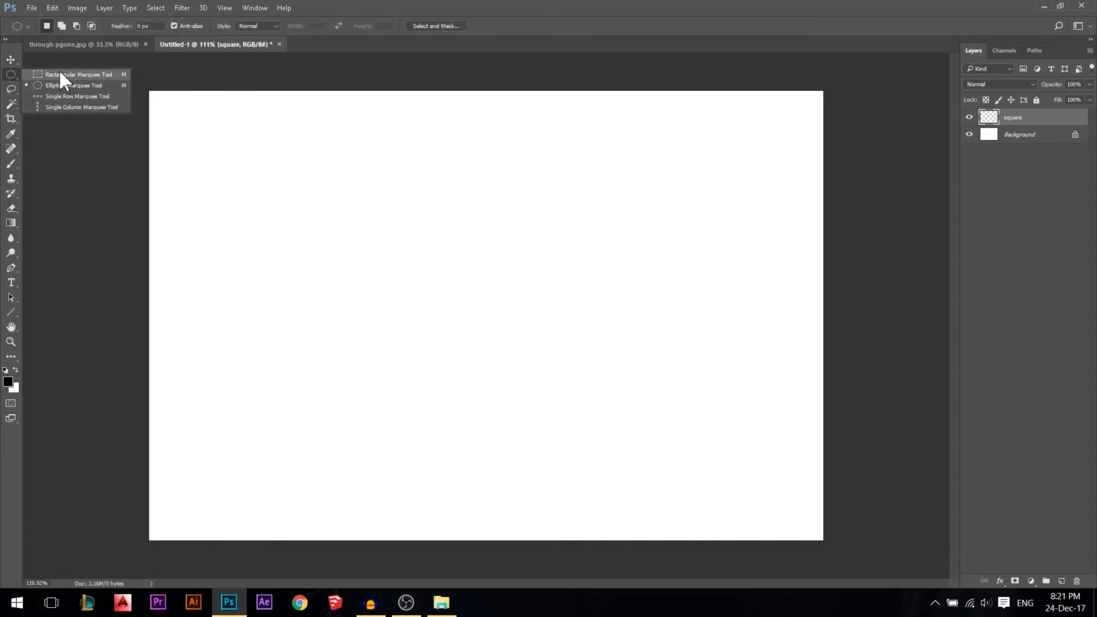
{"action": "left_click", "coordinate": [59, 74]}
{"action": "left_click", "coordinate": [10, 89]}
{"action": "left_click", "coordinate": [53, 96]}
{"action": "left_click", "coordinate": [11, 105]}
{"action": "left_click", "coordinate": [53, 104]}
{"action": "left_click", "coordinate": [11, 77]}
{"action": "left_click", "coordinate": [12, 74]}
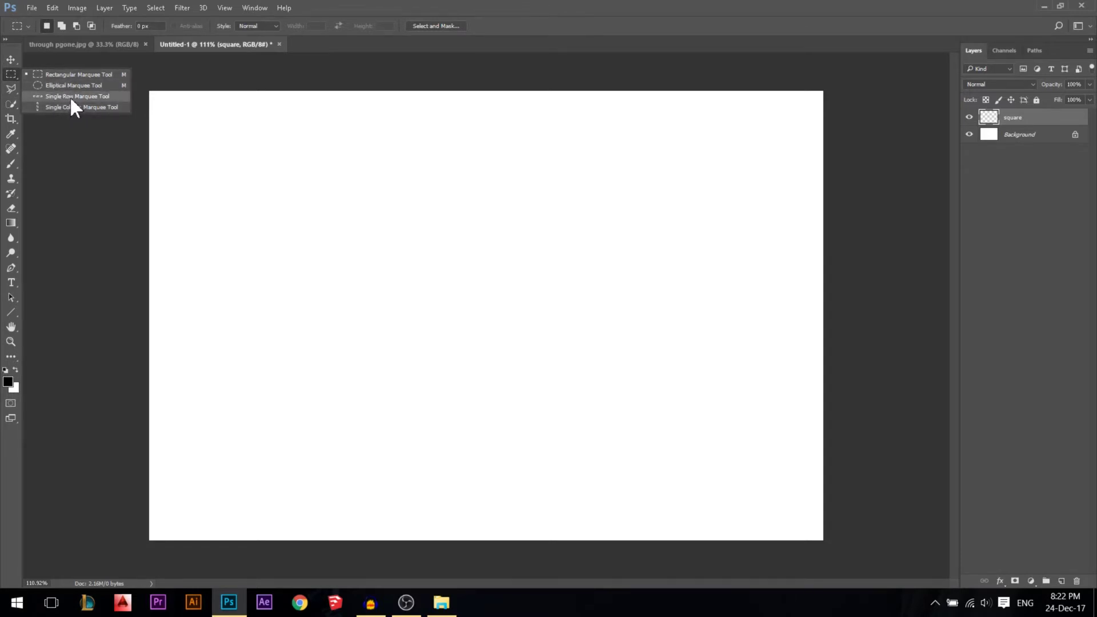
{"action": "left_click", "coordinate": [66, 75]}
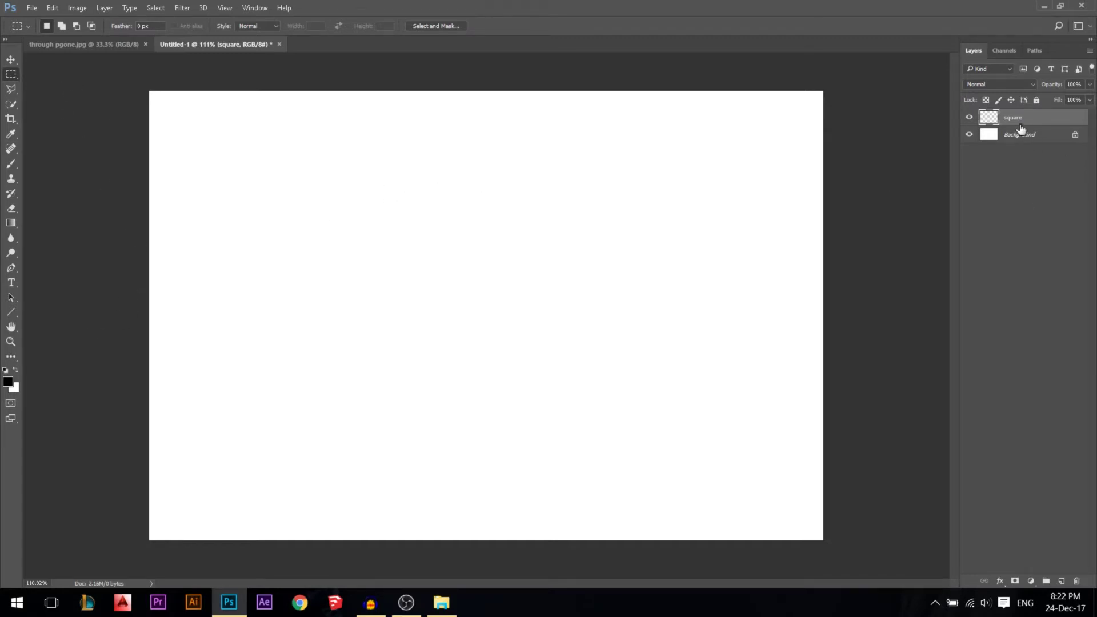
Step: Draw a tall rectangular selection in the canvas's upper-left area and fill it with bright red on the square layer
{"action": "left_click", "coordinate": [1017, 207]}
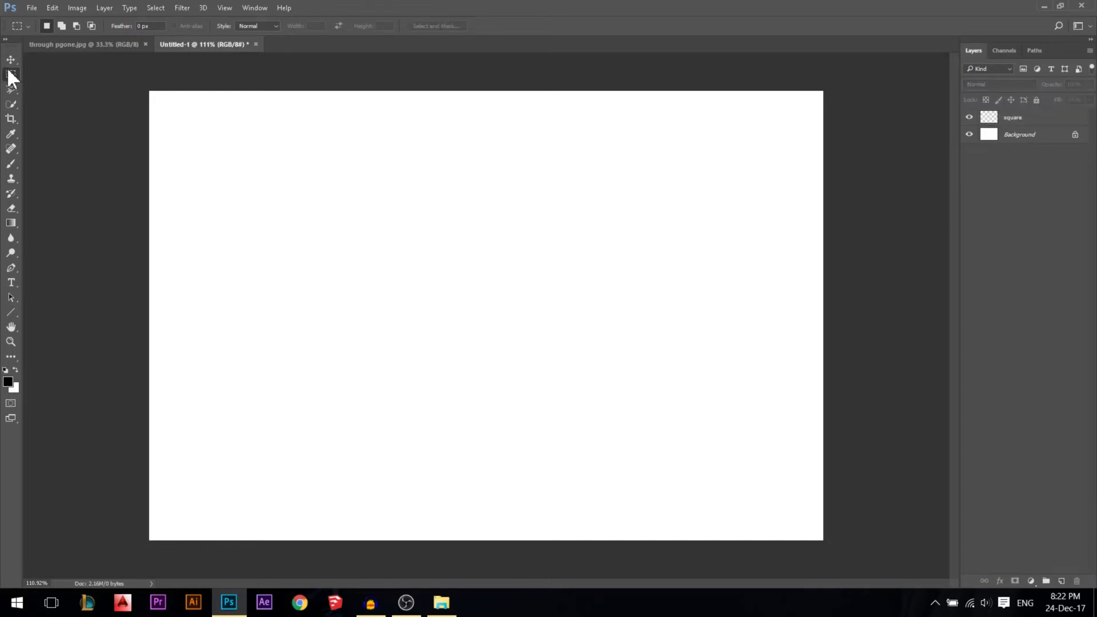
{"action": "left_click_drag", "start_coordinate": [236, 132], "coordinate": [297, 316]}
{"action": "left_click", "coordinate": [8, 382]}
{"action": "left_click_drag", "start_coordinate": [746, 246], "coordinate": [816, 98]}
{"action": "left_click", "coordinate": [926, 106]}
{"action": "left_click", "coordinate": [1030, 124]}
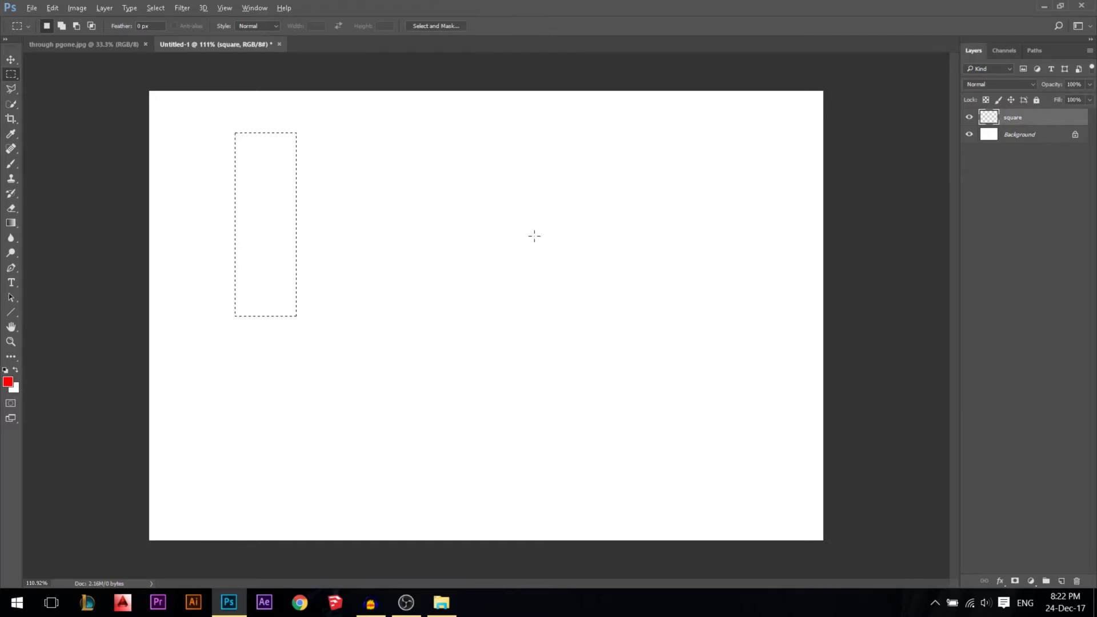
{"action": "key", "text": "alt+BackSpace"}
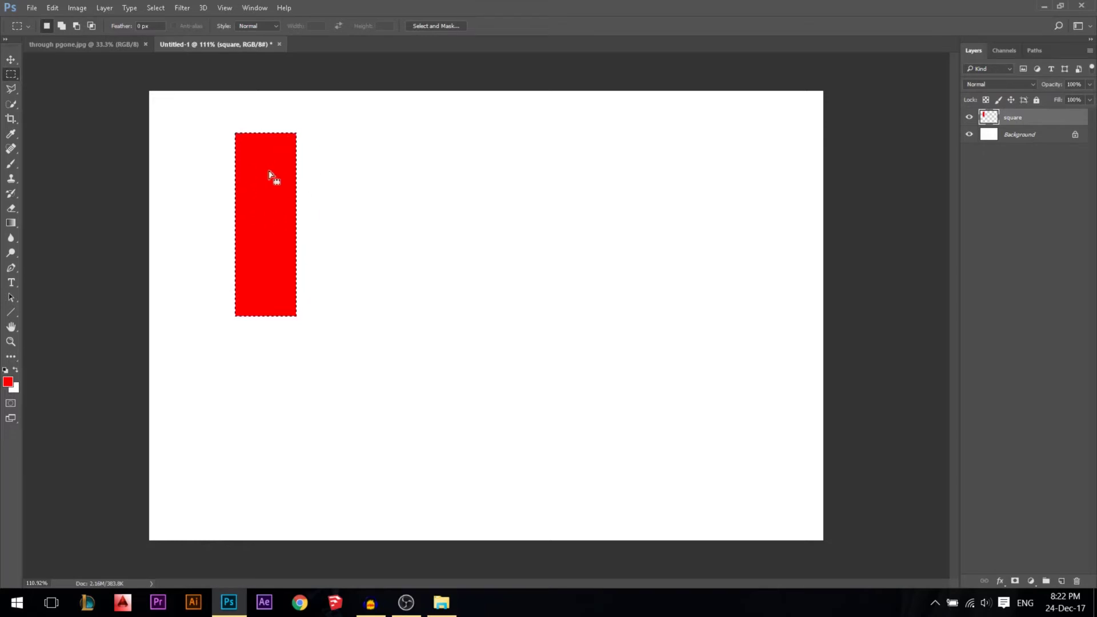
Step: Move the selection outline away from the red rectangle and back toward it
{"action": "left_click_drag", "start_coordinate": [260, 196], "coordinate": [404, 245]}
{"action": "left_click_drag", "start_coordinate": [396, 215], "coordinate": [280, 204]}
Step: Select an empty area beside the red rectangle, try to move its contents with the Move tool, and deselect
{"action": "left_click_drag", "start_coordinate": [451, 115], "coordinate": [616, 308]}
{"action": "left_click", "coordinate": [11, 60]}
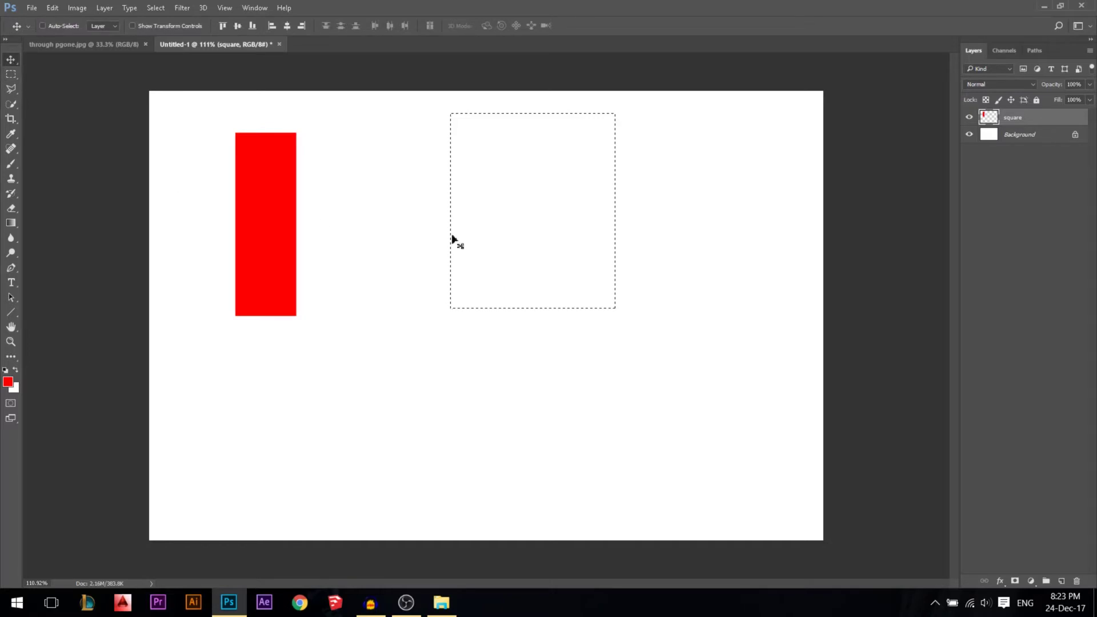
{"action": "left_click_drag", "start_coordinate": [404, 228], "coordinate": [558, 166]}
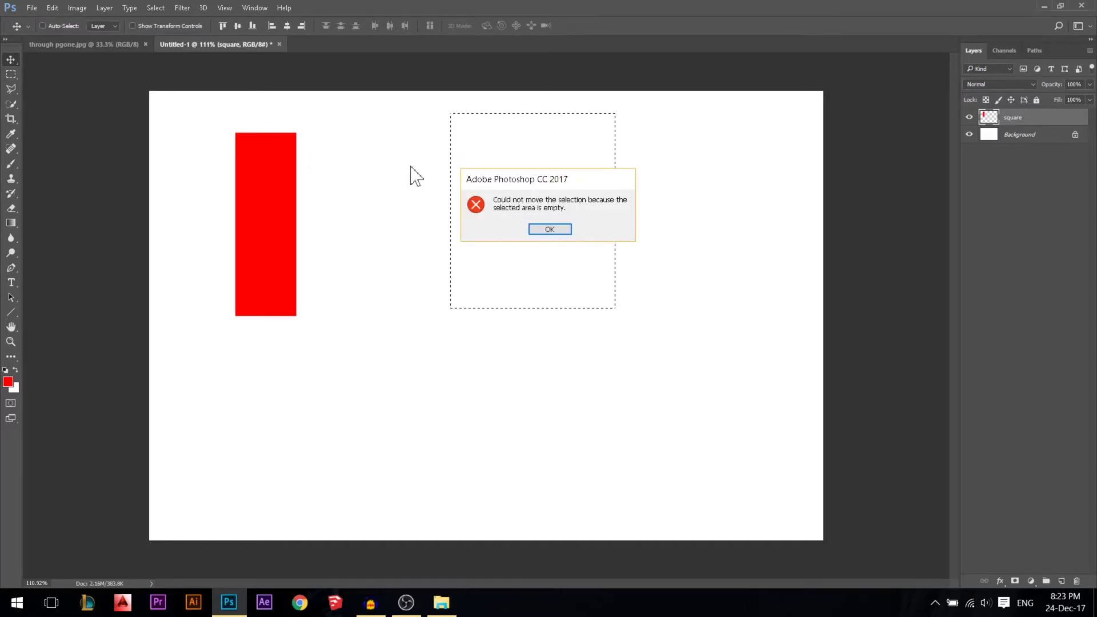
{"action": "left_click", "coordinate": [550, 229]}
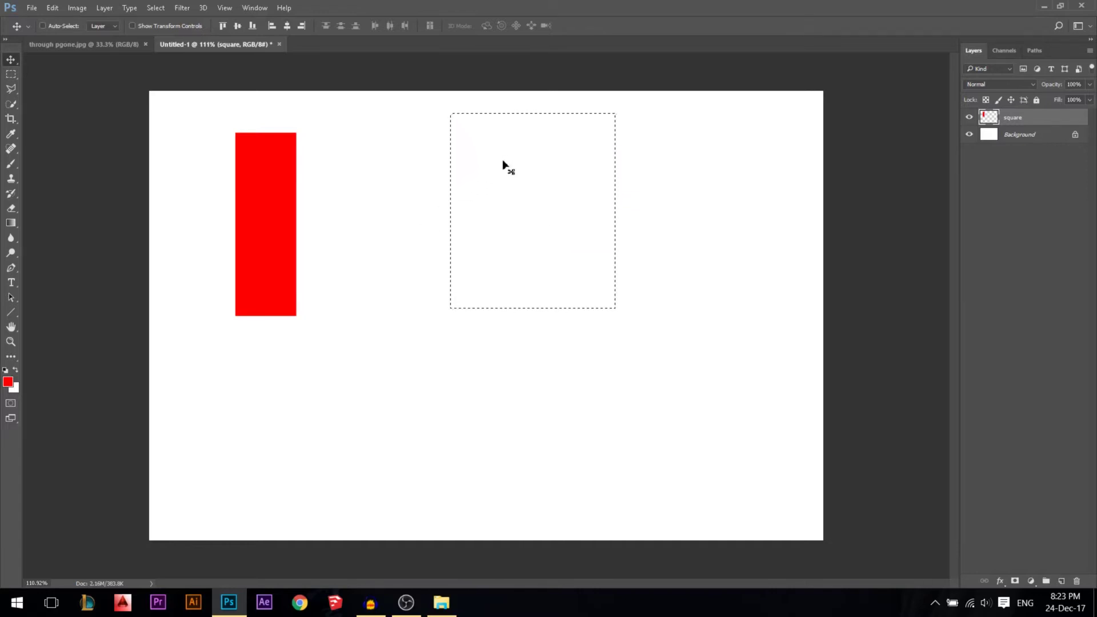
{"action": "key", "text": "ctrl"}
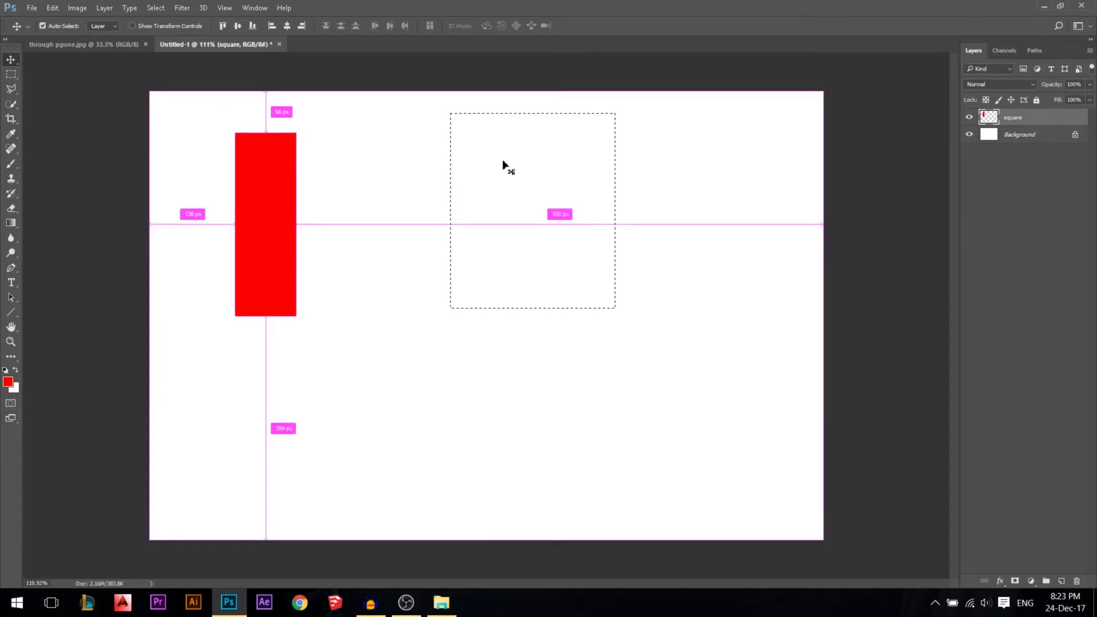
{"action": "key", "text": "ctrl+d"}
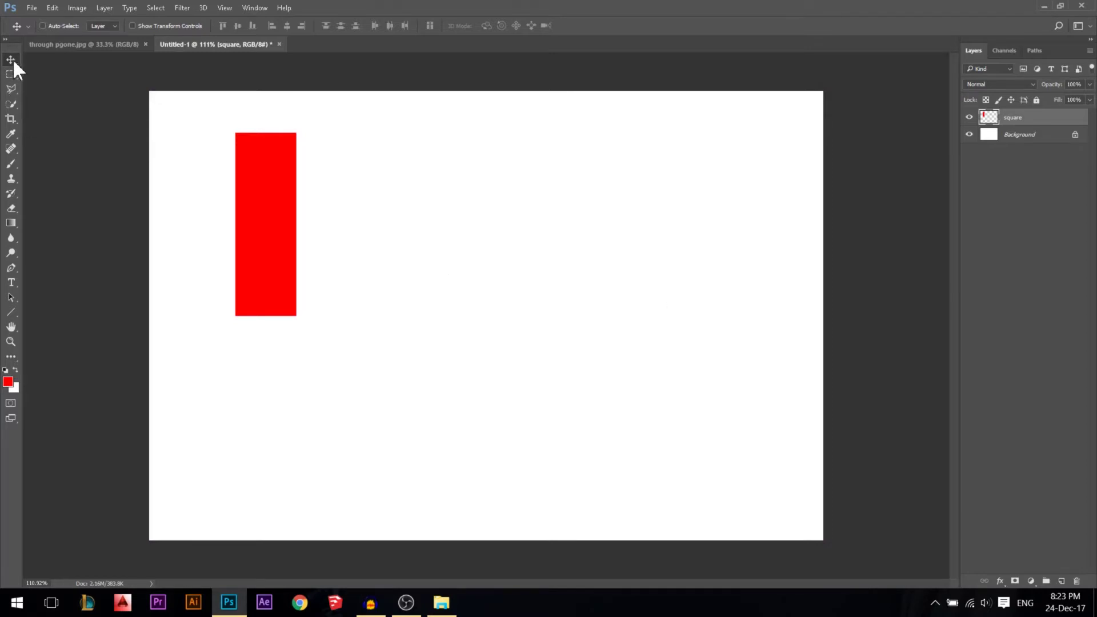
Step: Draw a rectangular selection around the red rectangle and clear it
{"action": "left_click", "coordinate": [10, 73]}
{"action": "left_click_drag", "start_coordinate": [214, 131], "coordinate": [313, 326]}
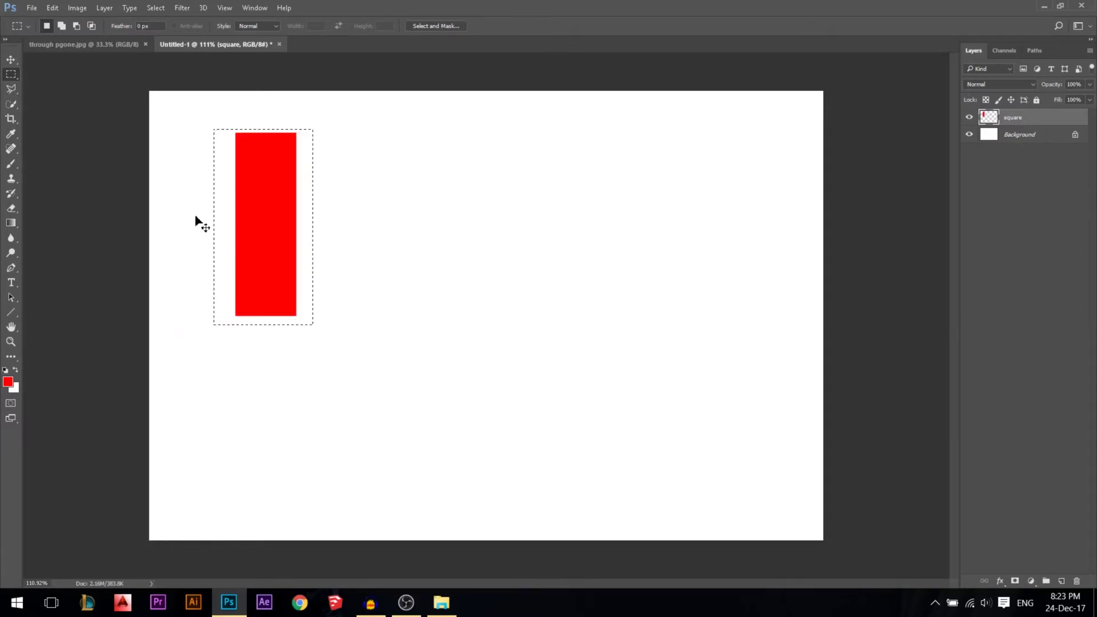
{"action": "key", "text": "ctrl+d"}
Step: Move the red rectangle on the square layer to about mid-height near the canvas's left edge
{"action": "left_click", "coordinate": [10, 58]}
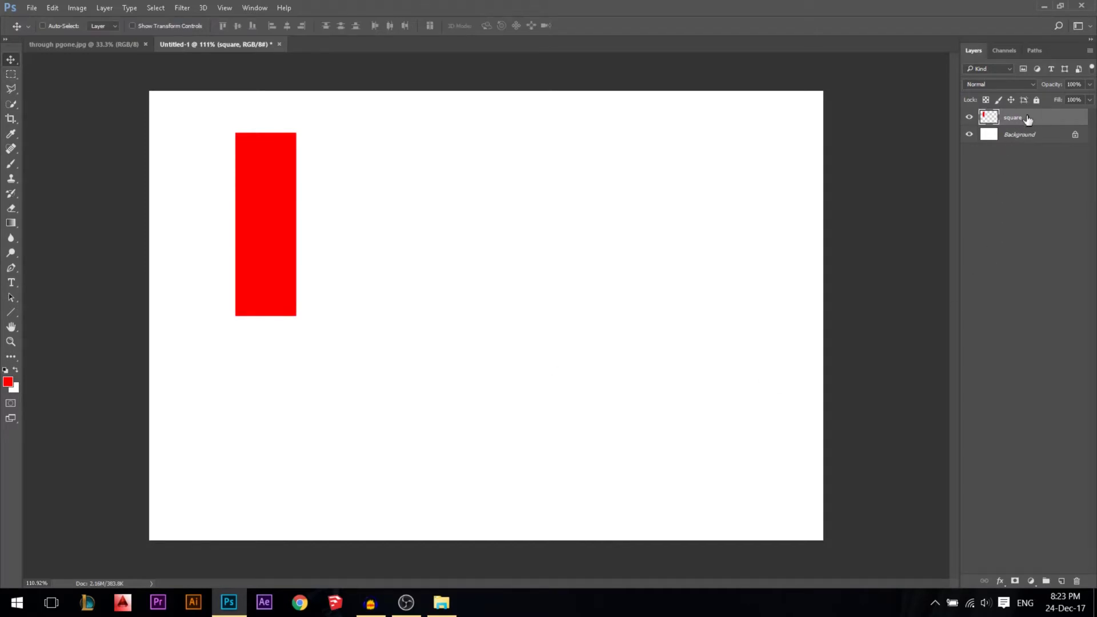
{"action": "mouse_move", "coordinate": [274, 216]}
{"action": "left_mouse_down"}
{"action": "mouse_move", "coordinate": [368, 237]}
{"action": "mouse_move", "coordinate": [268, 210]}
{"action": "left_mouse_up"}
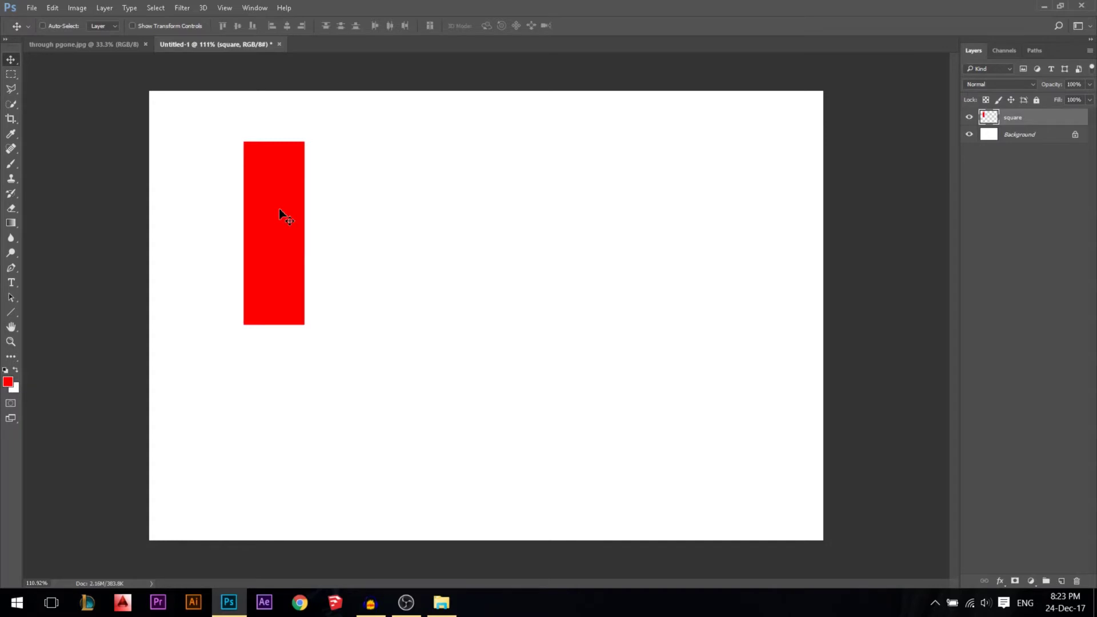
{"action": "left_click_drag", "start_coordinate": [783, 171], "coordinate": [748, 247]}
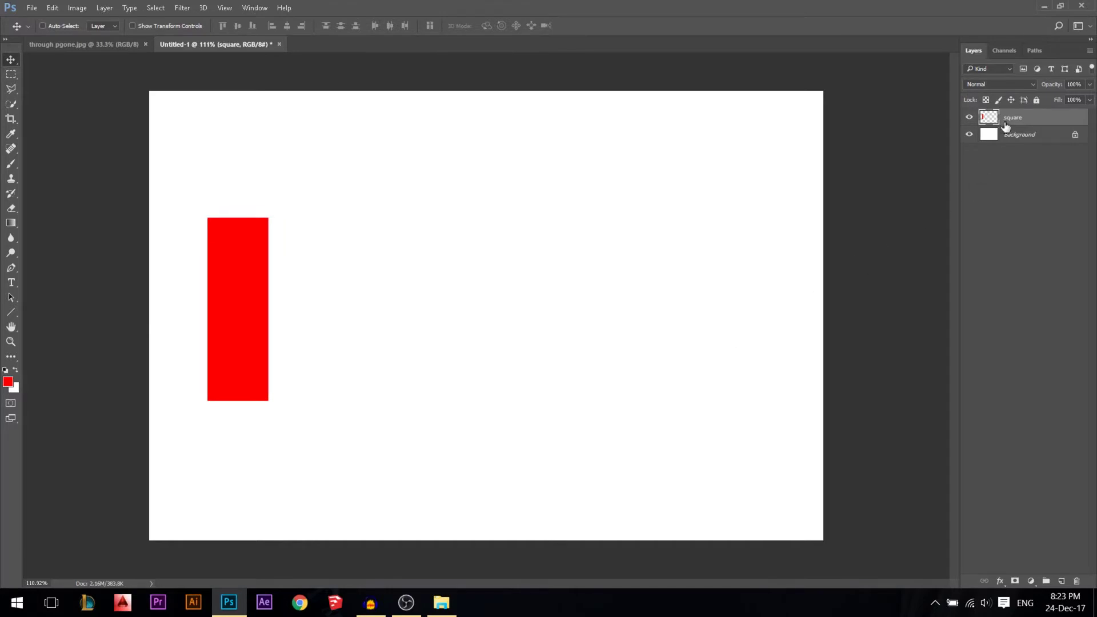
Step: Draw a square selection about 117 px wide beyond the tall rectangle's upper corner and fill it with the red foreground colour
{"action": "left_click", "coordinate": [10, 75]}
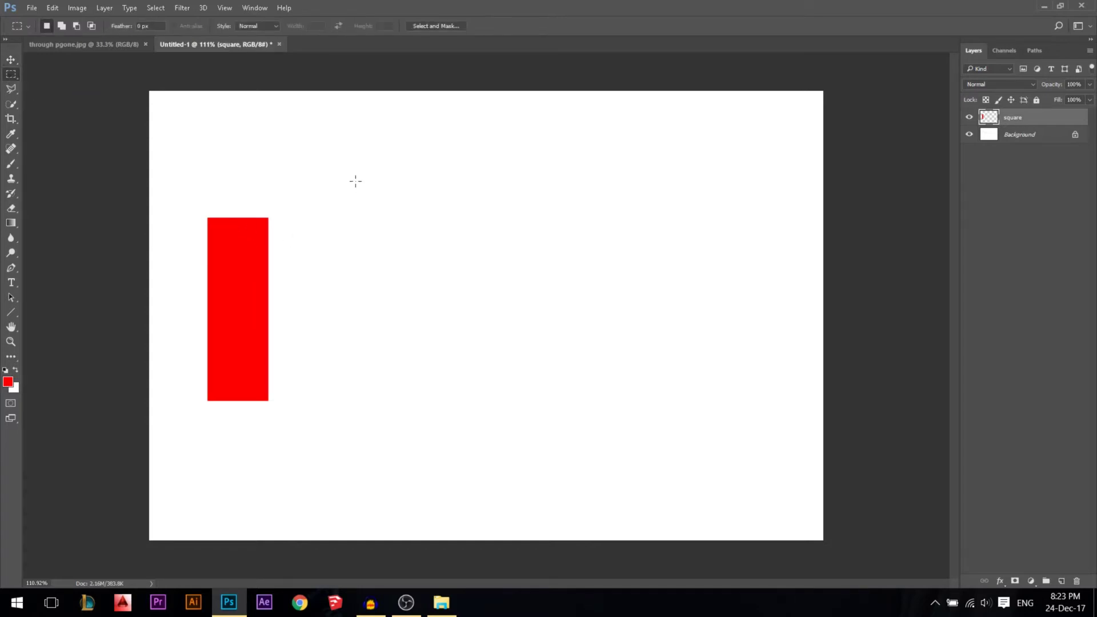
{"action": "left_click_drag", "start_coordinate": [347, 154], "coordinate": [368, 174]}
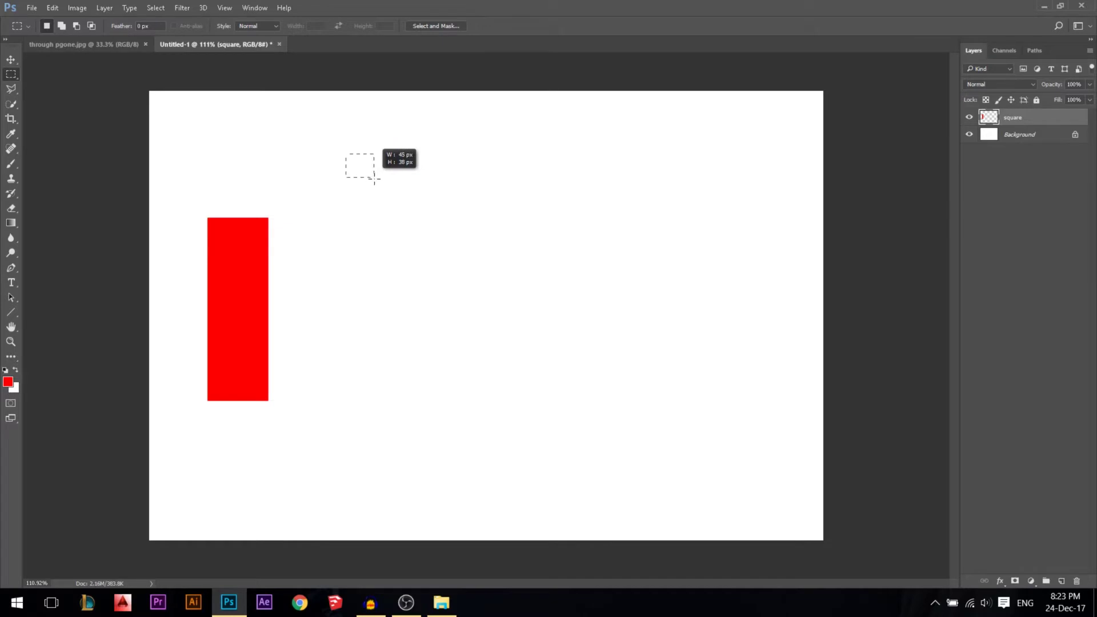
{"action": "left_click_drag", "start_coordinate": [377, 183], "coordinate": [421, 219]}
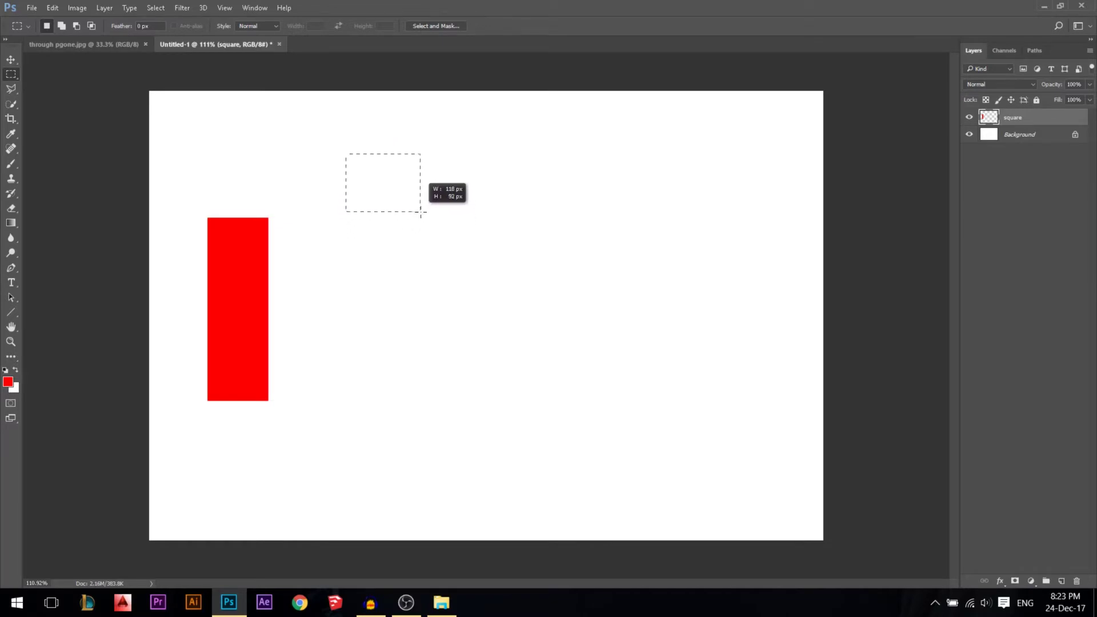
{"action": "left_click_drag", "start_coordinate": [423, 217], "coordinate": [420, 227]}
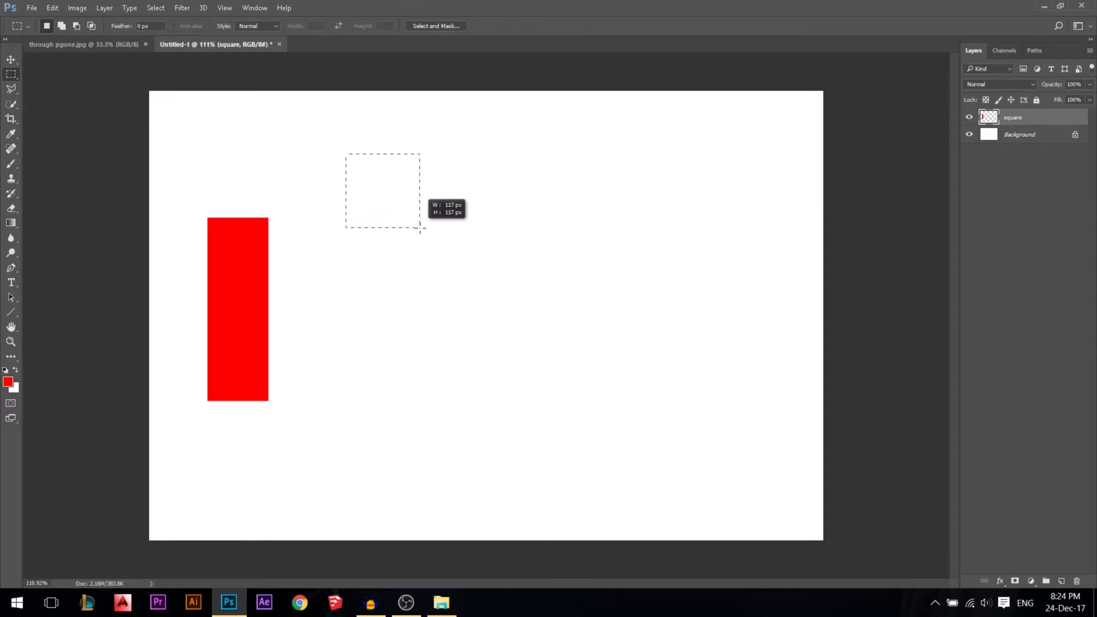
{"action": "left_click_drag", "start_coordinate": [420, 228], "coordinate": [420, 228]}
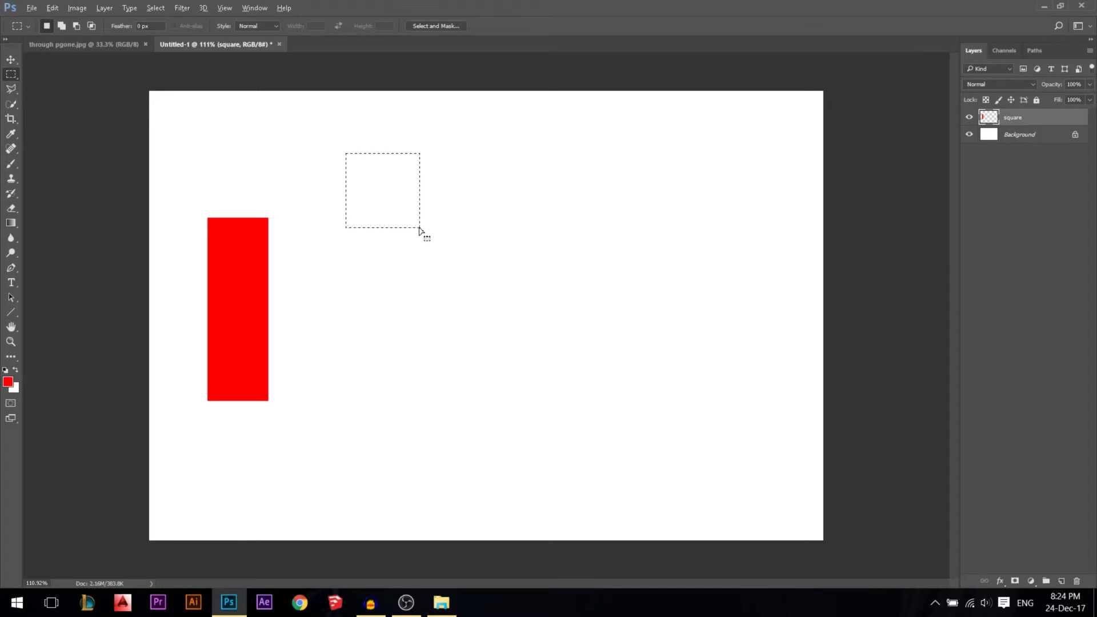
{"action": "key", "text": "alt+BackSpace"}
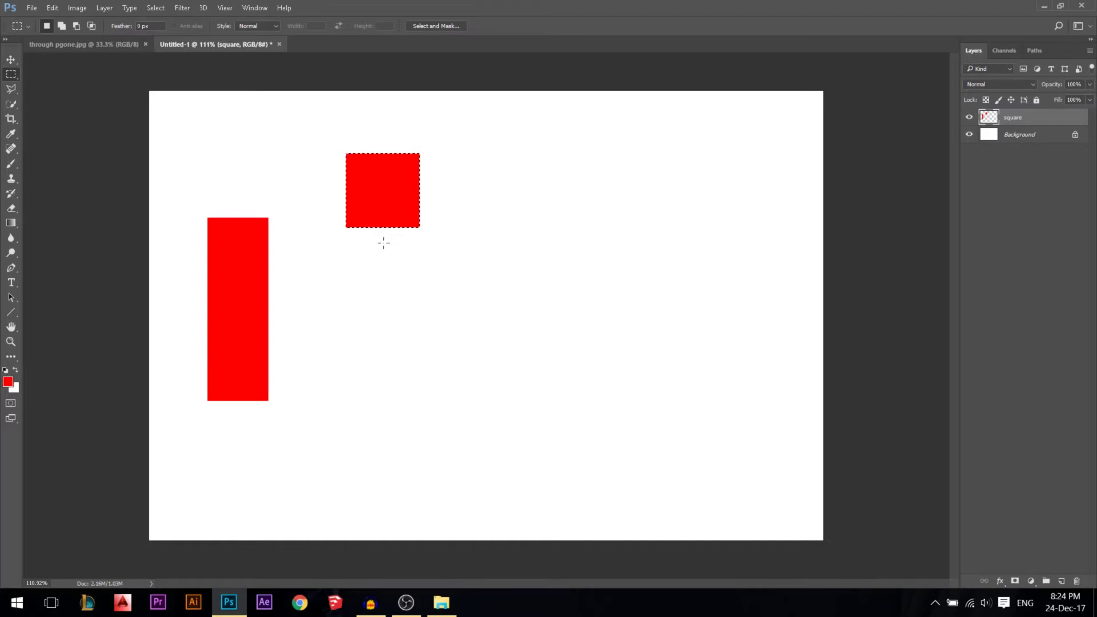
Step: Draw a smaller square selection below the first square, fill it with red and deselect
{"action": "left_click_drag", "start_coordinate": [325, 259], "coordinate": [379, 312]}
{"action": "key", "text": "alt+BackSpace"}
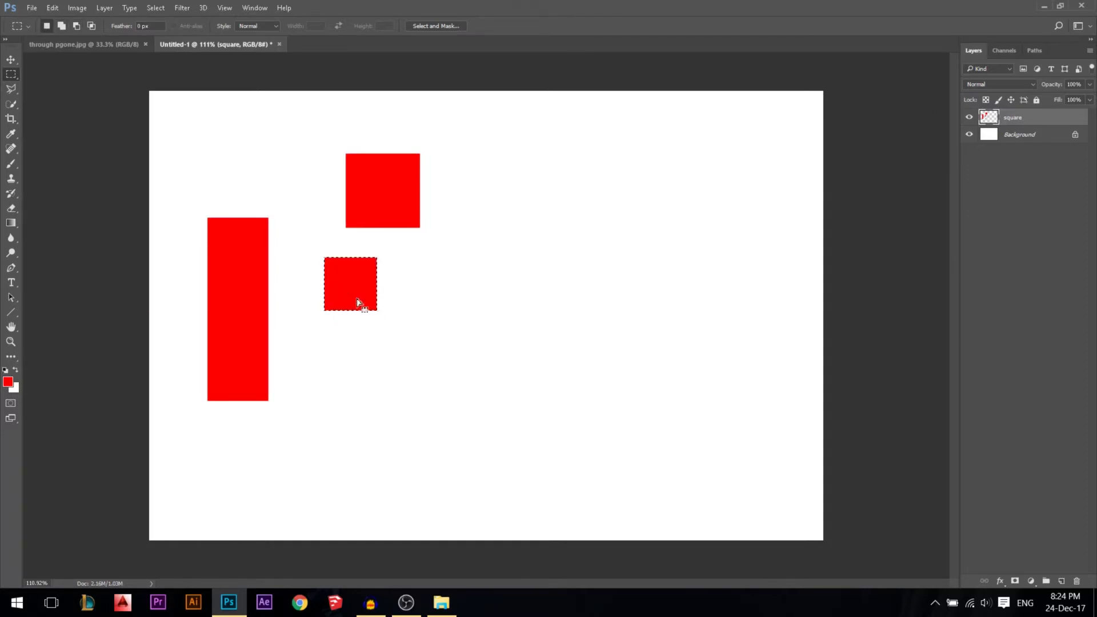
{"action": "key", "text": "ctrl+d"}
Step: Draw practice rectangular selections in empty areas of the canvas and clear them
{"action": "left_click_drag", "start_coordinate": [213, 125], "coordinate": [250, 150]}
{"action": "key", "text": "ctrl+d"}
{"action": "left_click_drag", "start_coordinate": [491, 109], "coordinate": [743, 309]}
{"action": "left_click", "coordinate": [491, 112]}
{"action": "left_click_drag", "start_coordinate": [492, 110], "coordinate": [548, 150]}
{"action": "left_click", "coordinate": [505, 136]}
Step: Choose the Elliptical Marquee tool and add a new layer named circle
{"action": "right_click", "coordinate": [14, 73]}
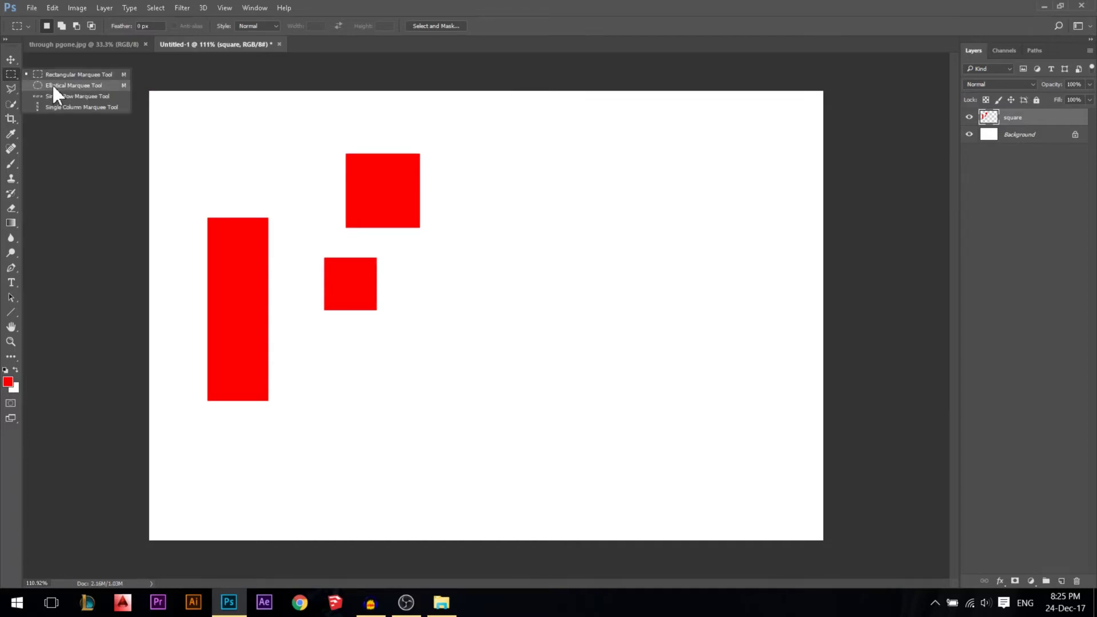
{"action": "left_click", "coordinate": [53, 84]}
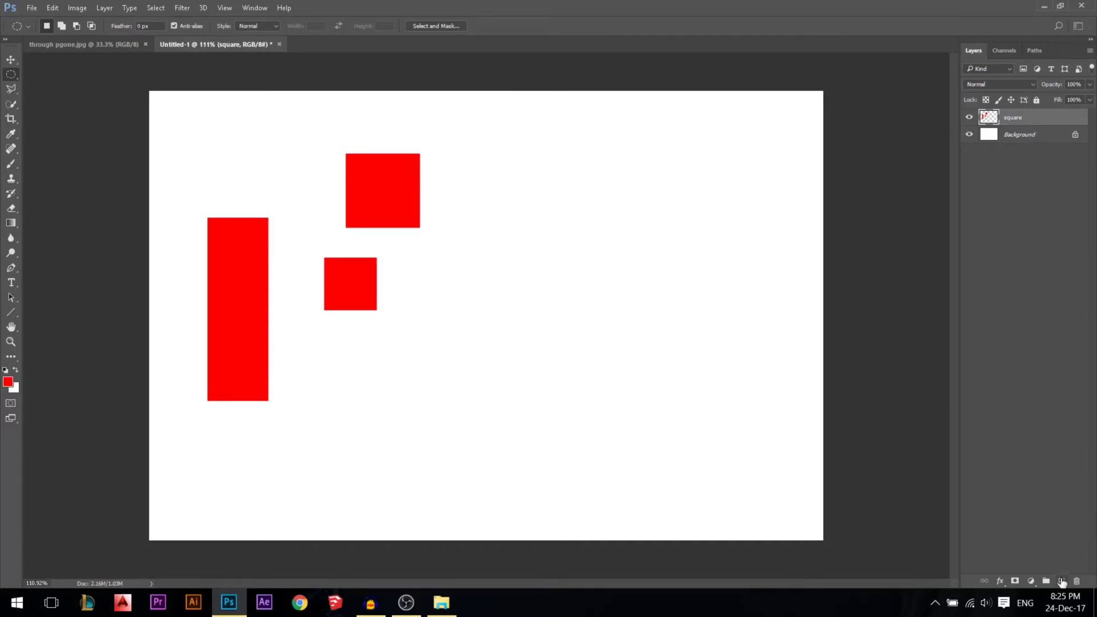
{"action": "left_click", "coordinate": [1062, 581]}
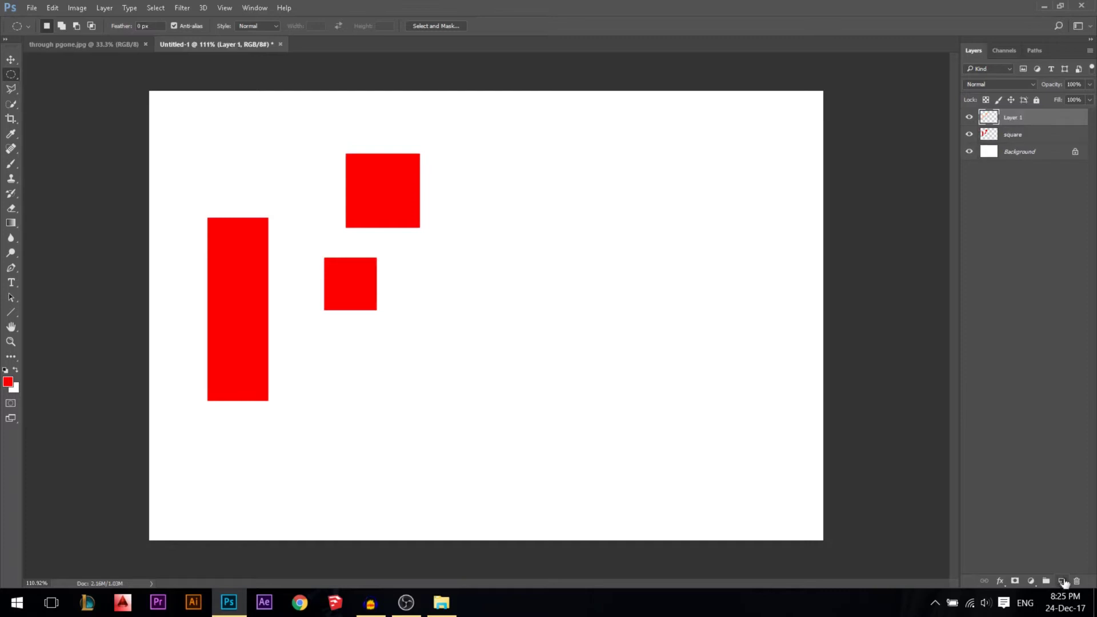
{"action": "double_click", "coordinate": [1013, 119]}
{"action": "type", "text": "circle"}
{"action": "key", "text": "Return"}
Step: Set the foreground colour to blue 0000ff
{"action": "left_click", "coordinate": [8, 383]}
{"action": "left_click", "coordinate": [803, 158]}
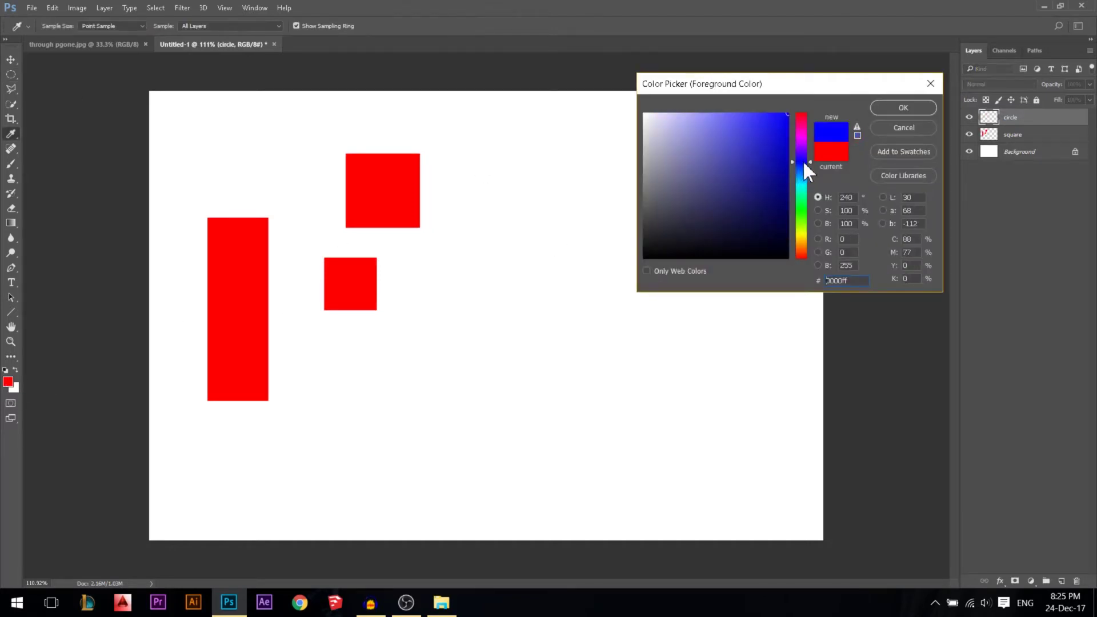
{"action": "left_click", "coordinate": [903, 106]}
Step: Draw a wide elliptical selection in the empty upper area beyond the red squares, fill it with blue and deselect
{"action": "left_click_drag", "start_coordinate": [510, 131], "coordinate": [657, 194]}
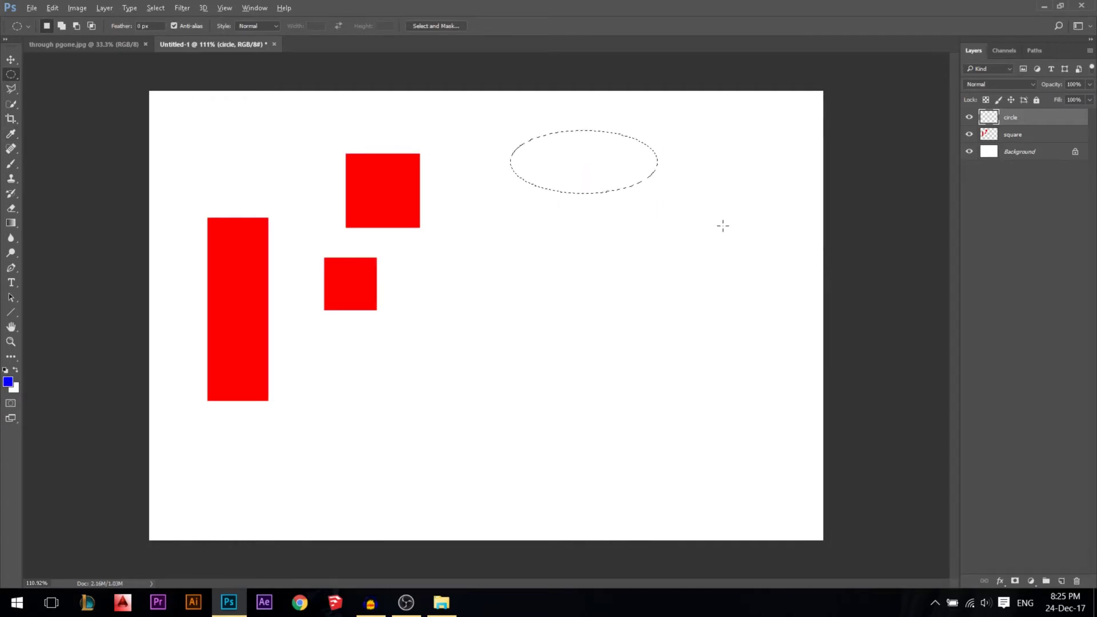
{"action": "key", "text": "alt+BackSpace"}
{"action": "key", "text": "ctrl+d"}
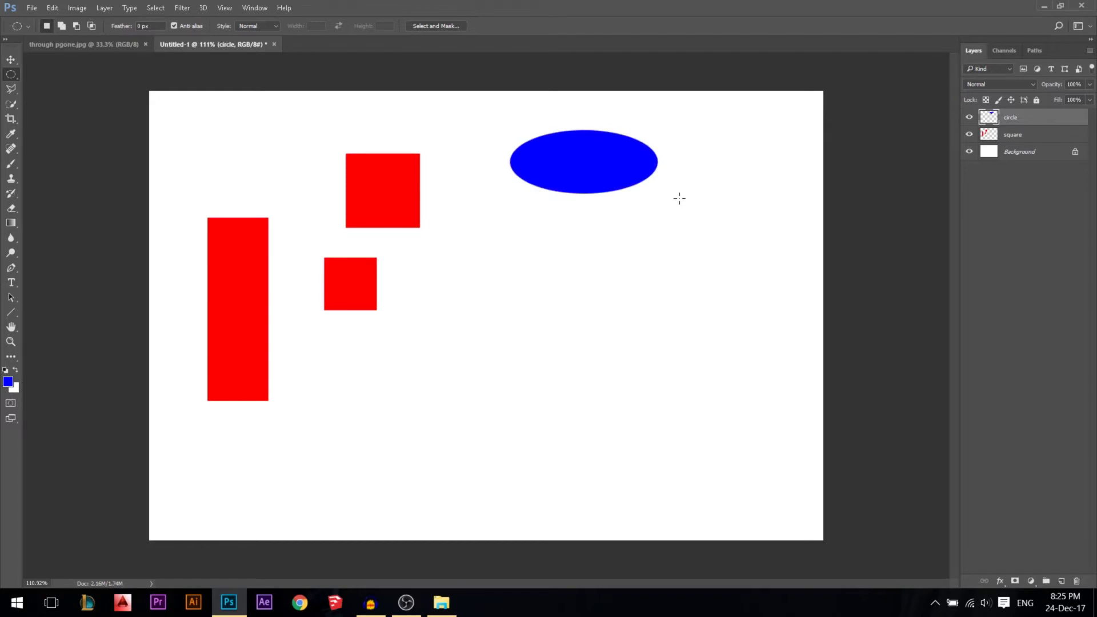
Step: Draw a perfectly circular selection beside the blue ellipse, fill it with blue and deselect
{"action": "left_click_drag", "start_coordinate": [686, 183], "coordinate": [763, 247]}
{"action": "key", "text": "shift"}
{"action": "key", "text": "alt+BackSpace"}
{"action": "key", "text": "ctrl+d"}
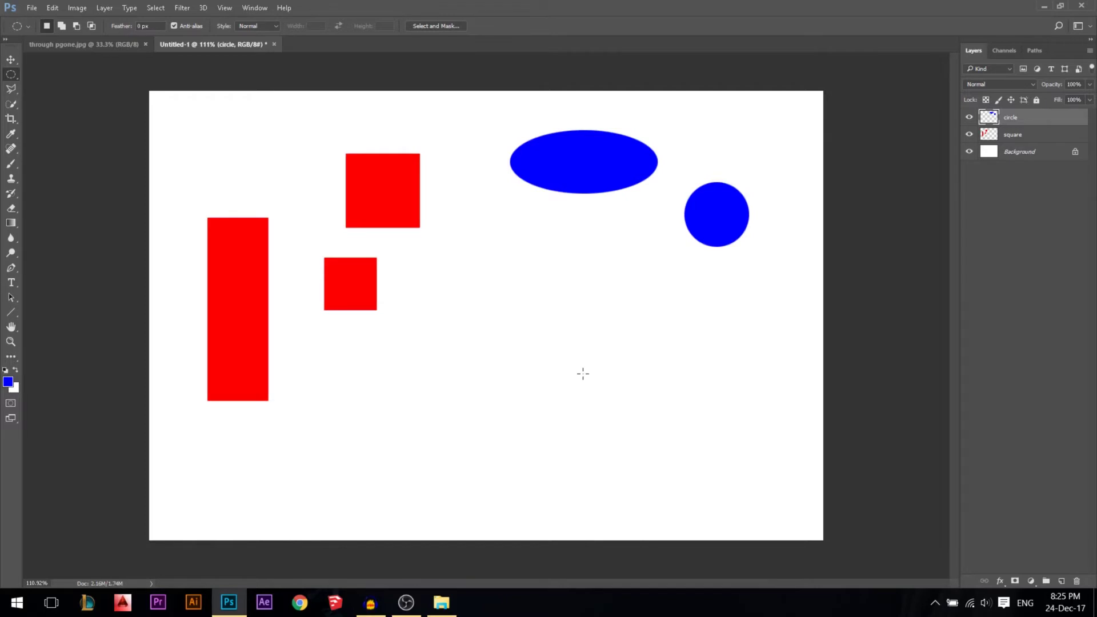
Step: Draw a larger circular selection outward from its centre below the ellipse, fill it with blue and deselect
{"action": "left_click_drag", "start_coordinate": [583, 374], "coordinate": [645, 294]}
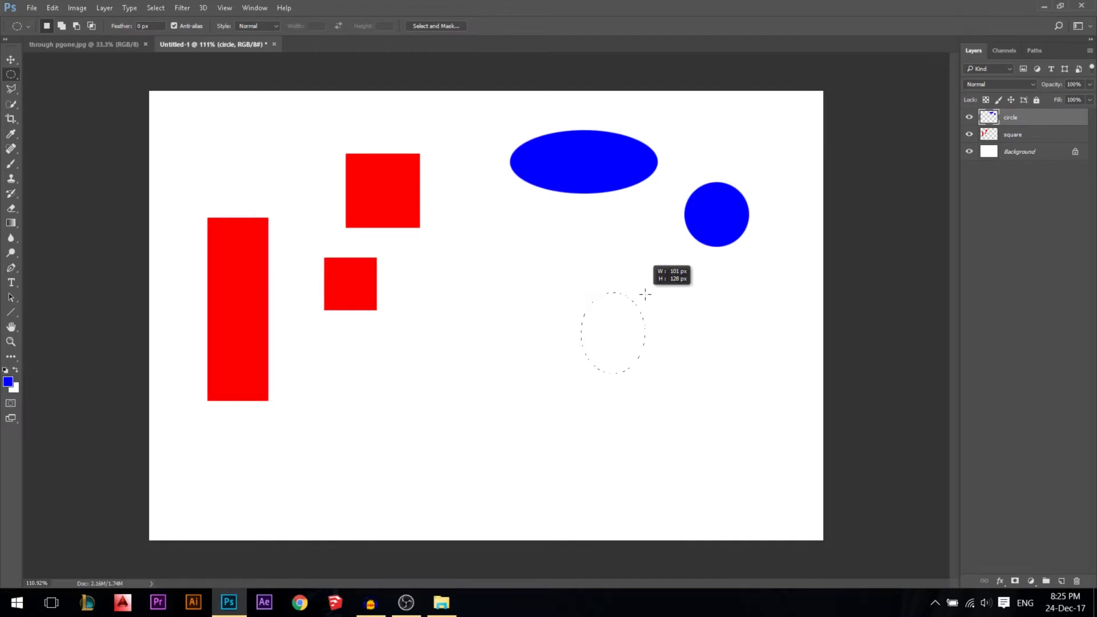
{"action": "left_click_drag", "start_coordinate": [645, 294], "coordinate": [674, 290]}
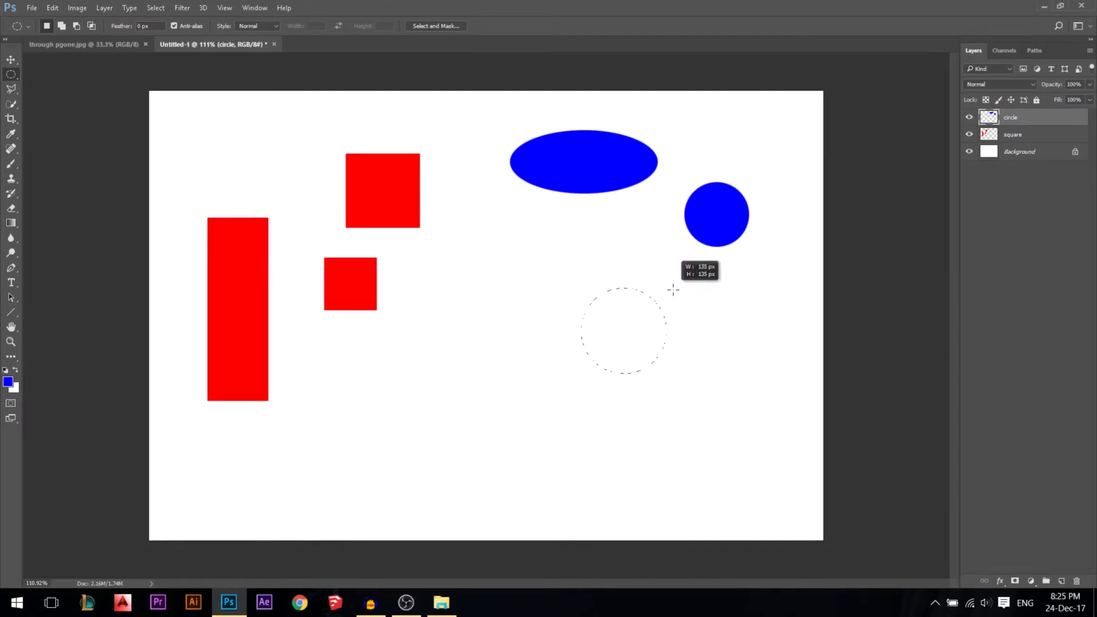
{"action": "left_click_drag", "start_coordinate": [673, 289], "coordinate": [642, 313]}
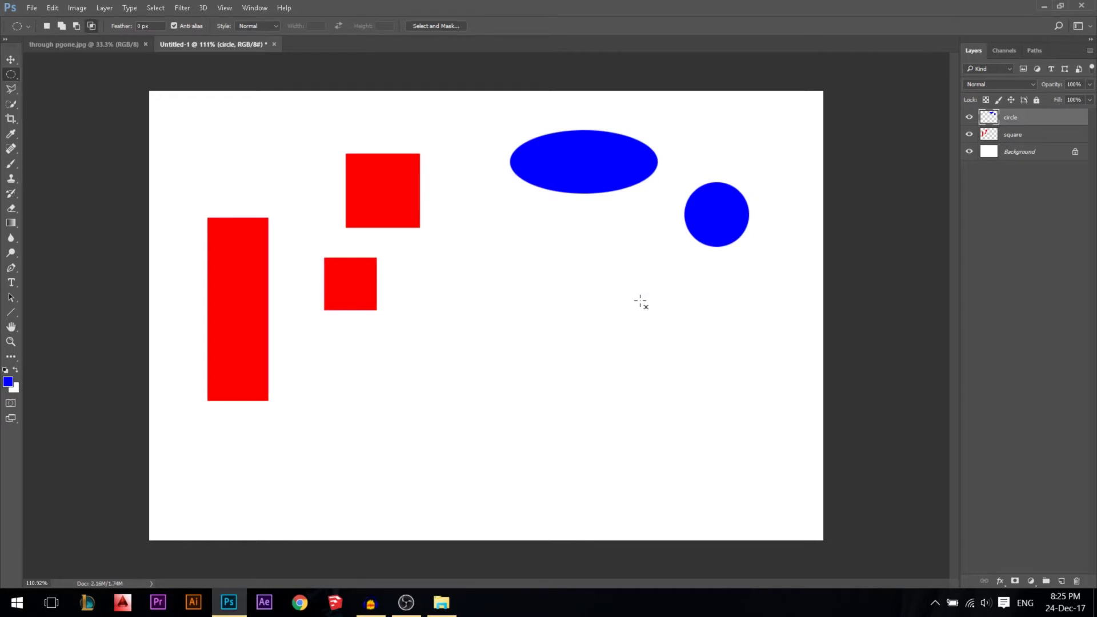
{"action": "key", "text": "alt+BackSpace"}
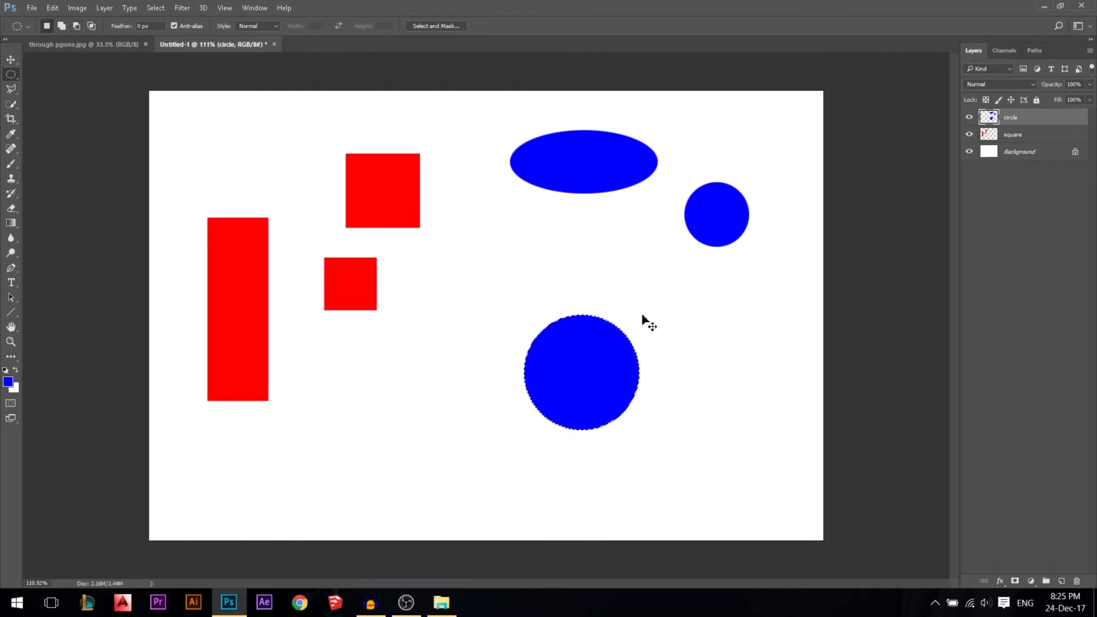
{"action": "key", "text": "ctrl+d"}
Step: Switch to the Rectangular Marquee tool and make the square layer active
{"action": "right_click", "coordinate": [11, 74]}
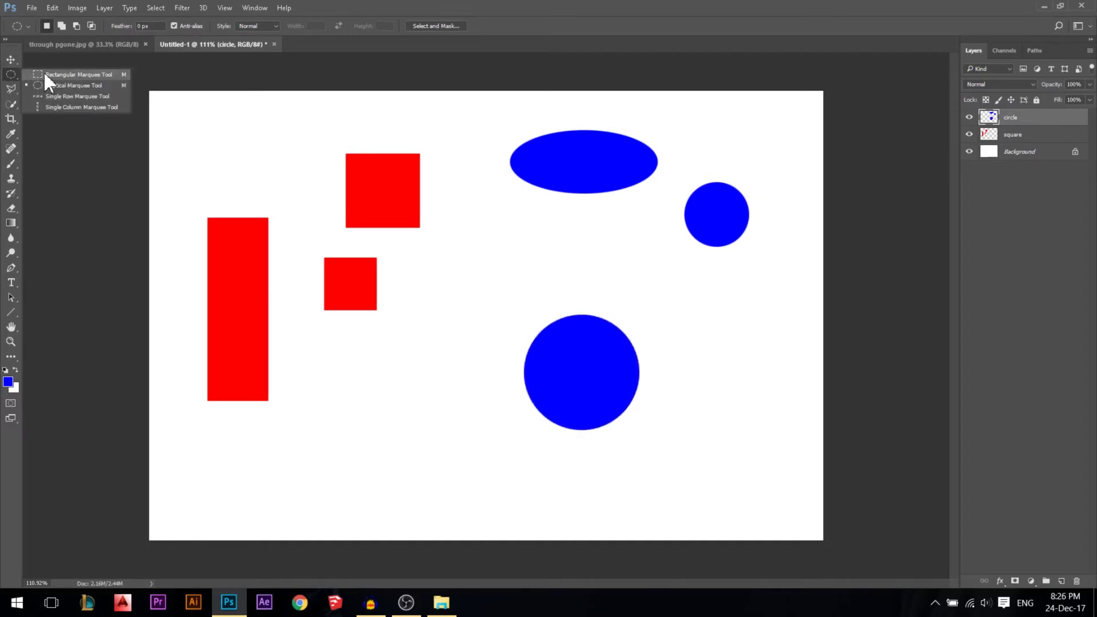
{"action": "left_click", "coordinate": [57, 74]}
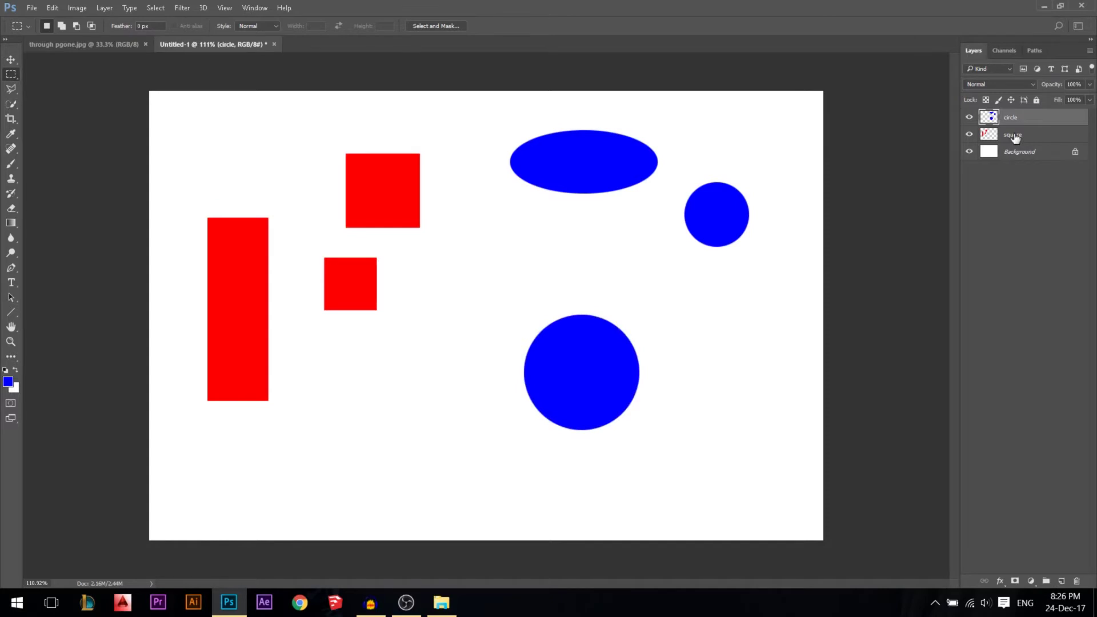
{"action": "left_click", "coordinate": [1013, 135]}
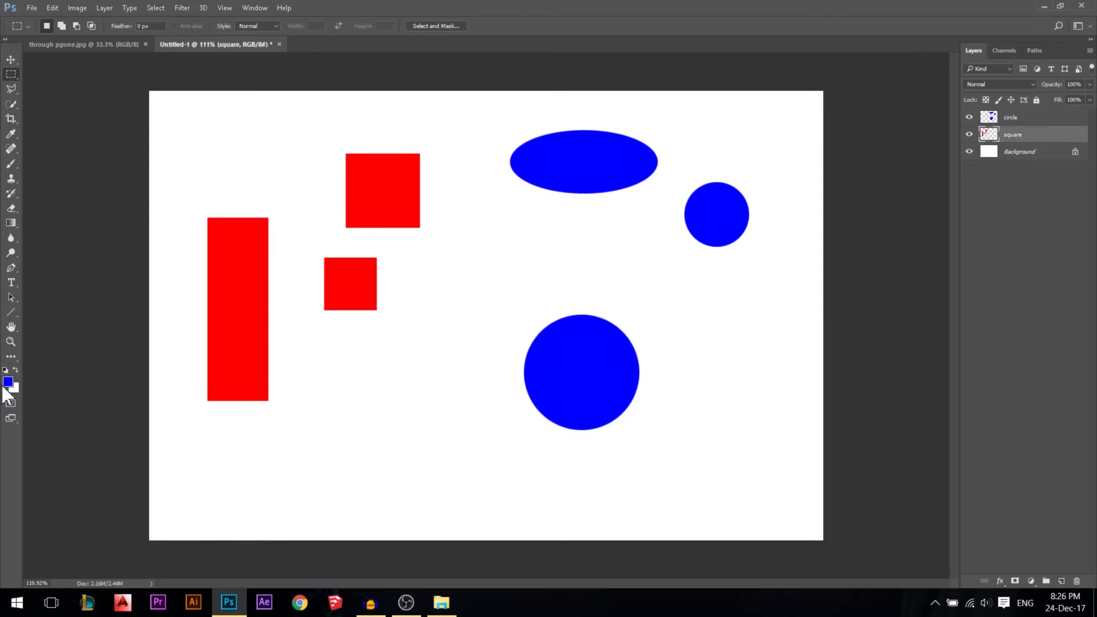
Step: Try several reds for the foreground colour, then set it to the red sampled from the tall rectangle
{"action": "left_click", "coordinate": [9, 385]}
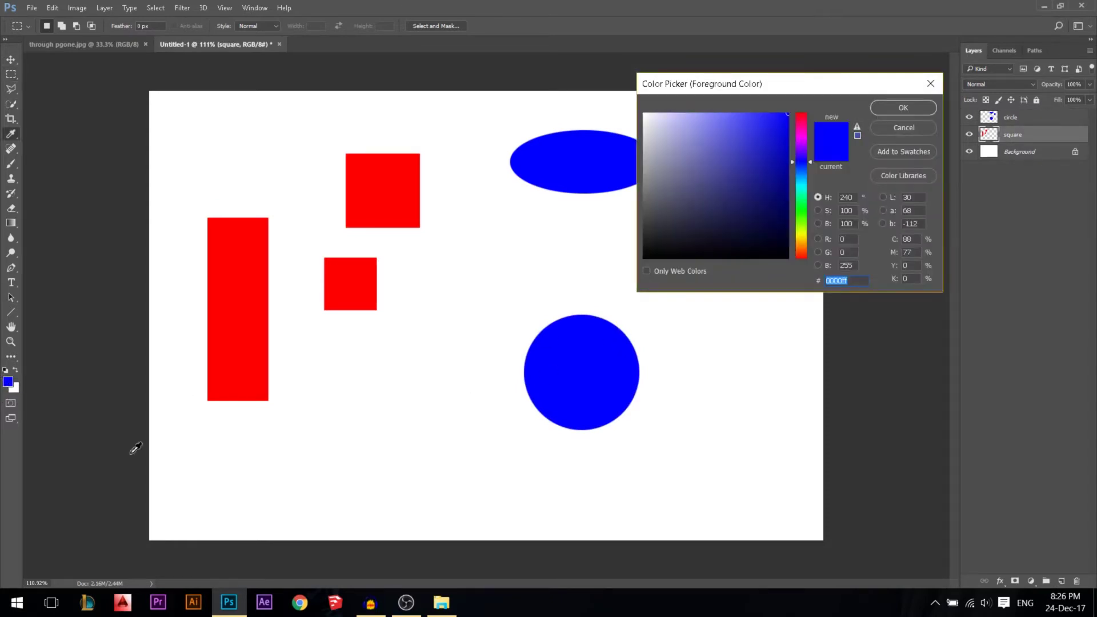
{"action": "left_click", "coordinate": [801, 130]}
{"action": "mouse_move", "coordinate": [803, 136]}
{"action": "left_mouse_down"}
{"action": "mouse_move", "coordinate": [799, 108]}
{"action": "mouse_move", "coordinate": [782, 130]}
{"action": "left_mouse_up"}
{"action": "left_click", "coordinate": [759, 172]}
{"action": "left_click", "coordinate": [777, 134]}
{"action": "left_click", "coordinate": [777, 135]}
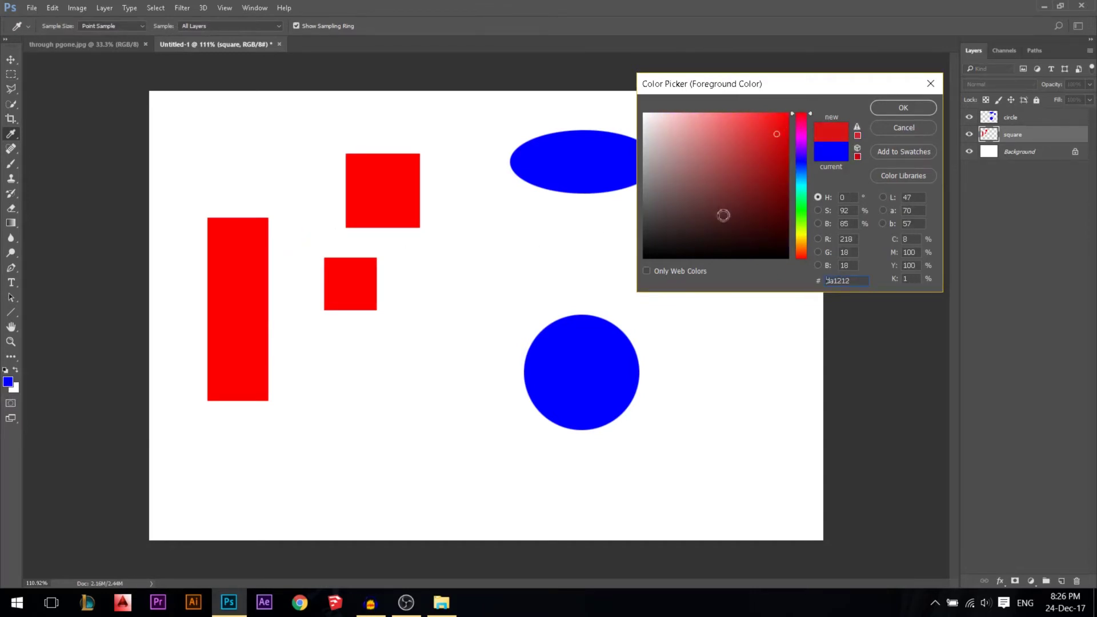
{"action": "left_click", "coordinate": [766, 148]}
{"action": "left_click_drag", "start_coordinate": [728, 92], "coordinate": [689, 82]}
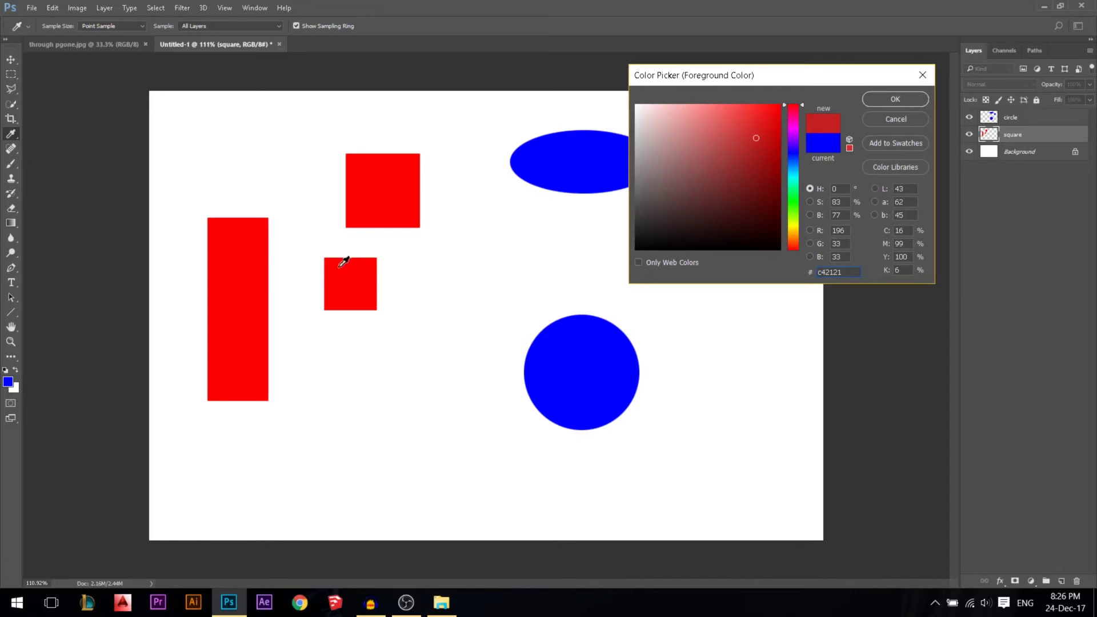
{"action": "left_click", "coordinate": [245, 268]}
{"action": "key", "text": "m"}
{"action": "left_click", "coordinate": [880, 99]}
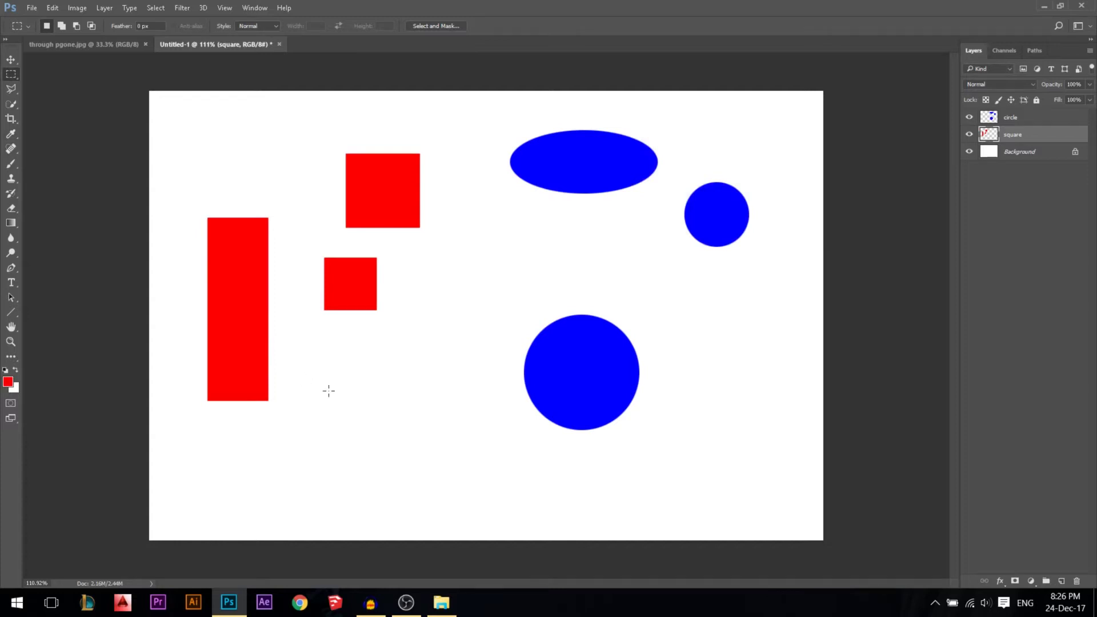
Step: Combine added rectangular selections into an L shape below the small square, fill it with red and deselect
{"action": "left_click_drag", "start_coordinate": [323, 352], "coordinate": [334, 490]}
{"action": "left_click_drag", "start_coordinate": [418, 487], "coordinate": [318, 474]}
{"action": "key", "text": "shift"}
{"action": "key", "text": "shift"}
{"action": "key", "text": "shift"}
{"action": "key", "text": "shift"}
{"action": "key", "text": "shift"}
{"action": "left_click", "coordinate": [402, 68]}
{"action": "key", "text": "shift"}
{"action": "left_click_drag", "start_coordinate": [331, 483], "coordinate": [344, 333]}
{"action": "key", "text": "alt+BackSpace"}
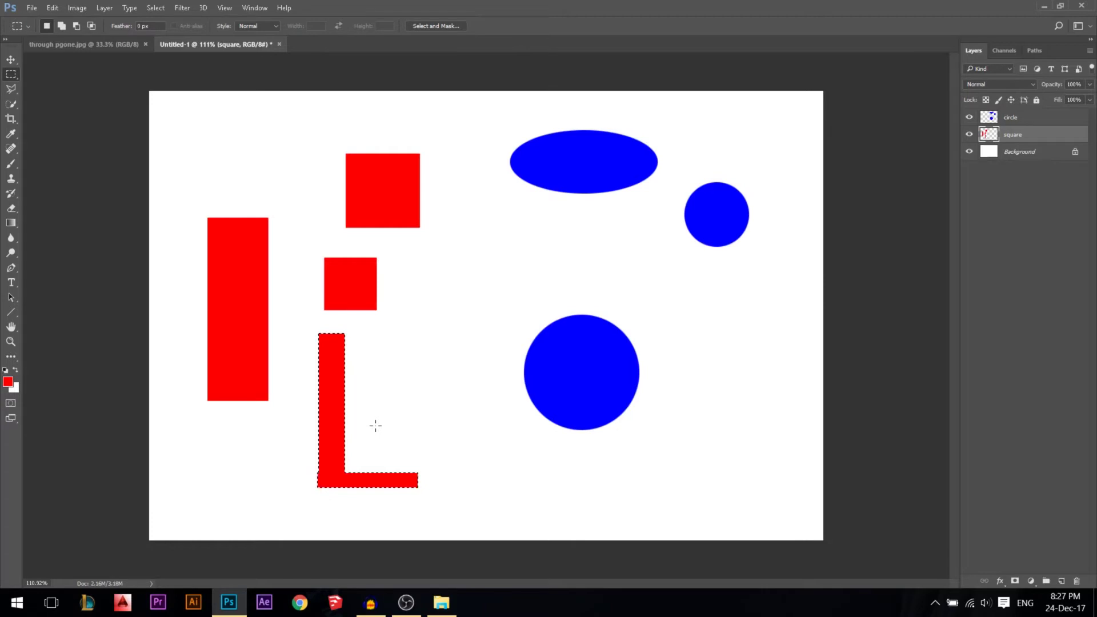
{"action": "key", "text": "ctrl+d"}
Step: Make a square frame selection above the tall rectangle by subtracting an inner rectangle, fill it with red and deselect
{"action": "left_click_drag", "start_coordinate": [190, 106], "coordinate": [280, 194]}
{"action": "key", "text": "shift"}
{"action": "key", "text": "alt"}
{"action": "left_click_drag", "start_coordinate": [213, 124], "coordinate": [262, 178]}
{"action": "key", "text": "alt+BackSpace"}
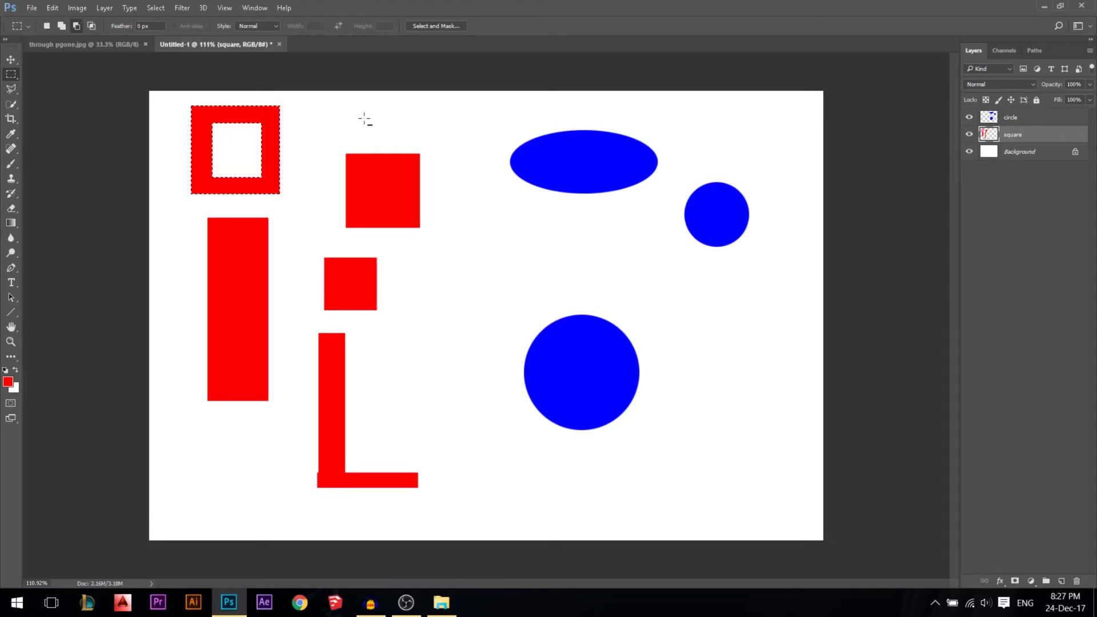
{"action": "key", "text": "ctrl+d"}
Step: Select a thin bar and a small square with its lower corner subtracted above the large red square, and fill both with red
{"action": "left_click_drag", "start_coordinate": [310, 113], "coordinate": [382, 123]}
{"action": "key", "text": "shift"}
{"action": "left_click_drag", "start_coordinate": [423, 109], "coordinate": [459, 144]}
{"action": "key", "text": "alt"}
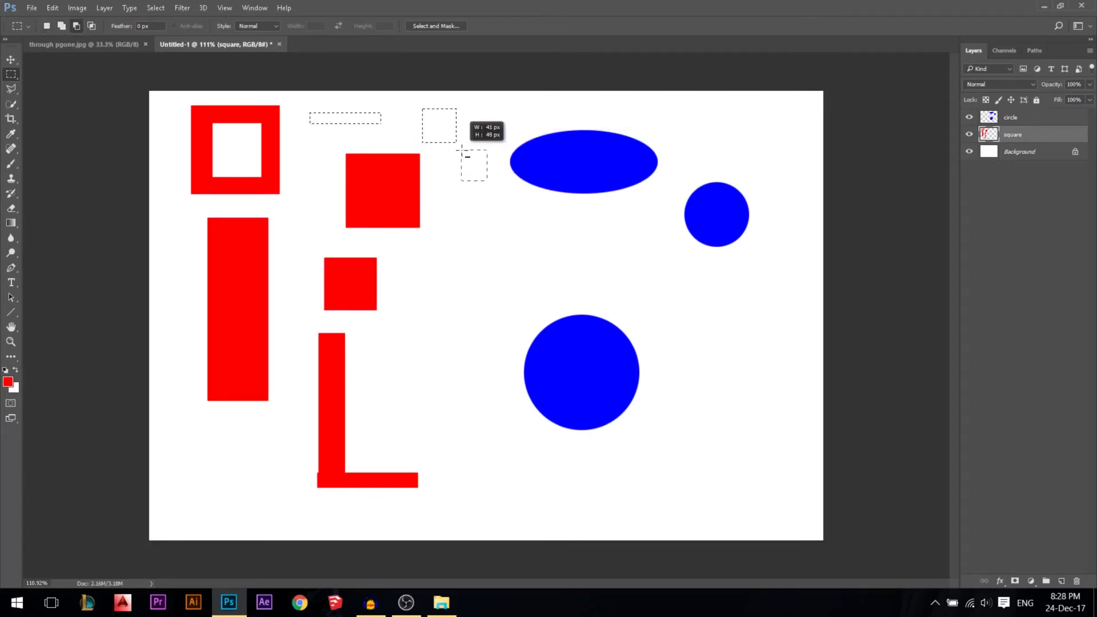
{"action": "mouse_move", "coordinate": [460, 149]}
{"action": "left_mouse_down"}
{"action": "mouse_move", "coordinate": [416, 123]}
{"action": "mouse_move", "coordinate": [486, 184]}
{"action": "mouse_move", "coordinate": [436, 135]}
{"action": "left_mouse_up"}
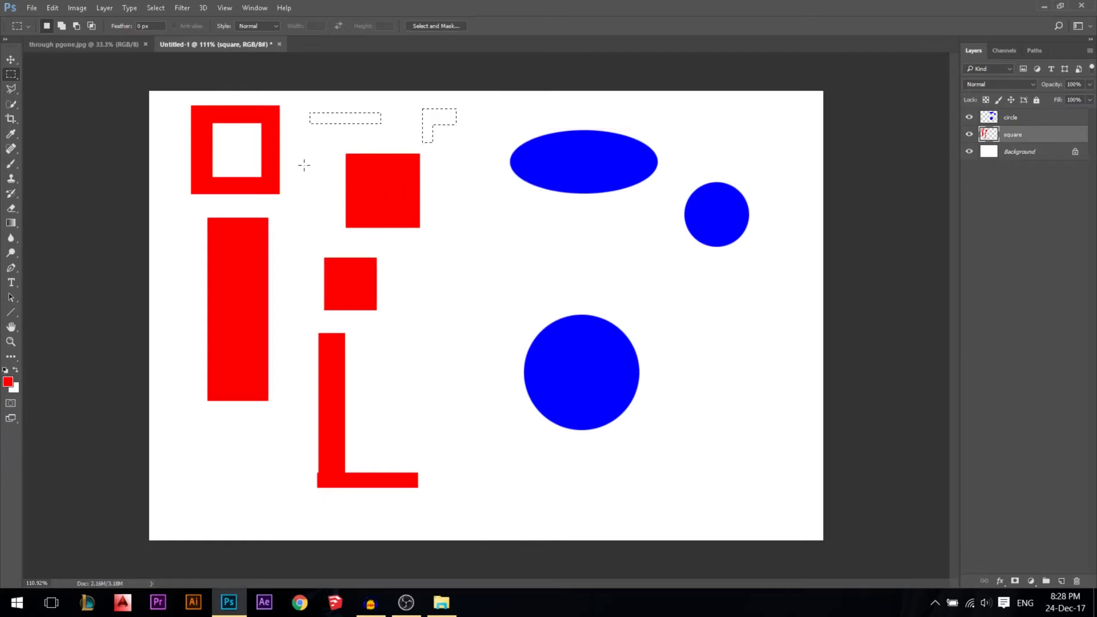
{"action": "key", "text": "alt+BackSpace"}
{"action": "key", "text": "ctrl+d"}
Step: Prepare for elliptical selections on the circle layer with the foreground colour set to the blue sampled from the large circle
{"action": "right_click", "coordinate": [11, 73]}
{"action": "left_click", "coordinate": [39, 84]}
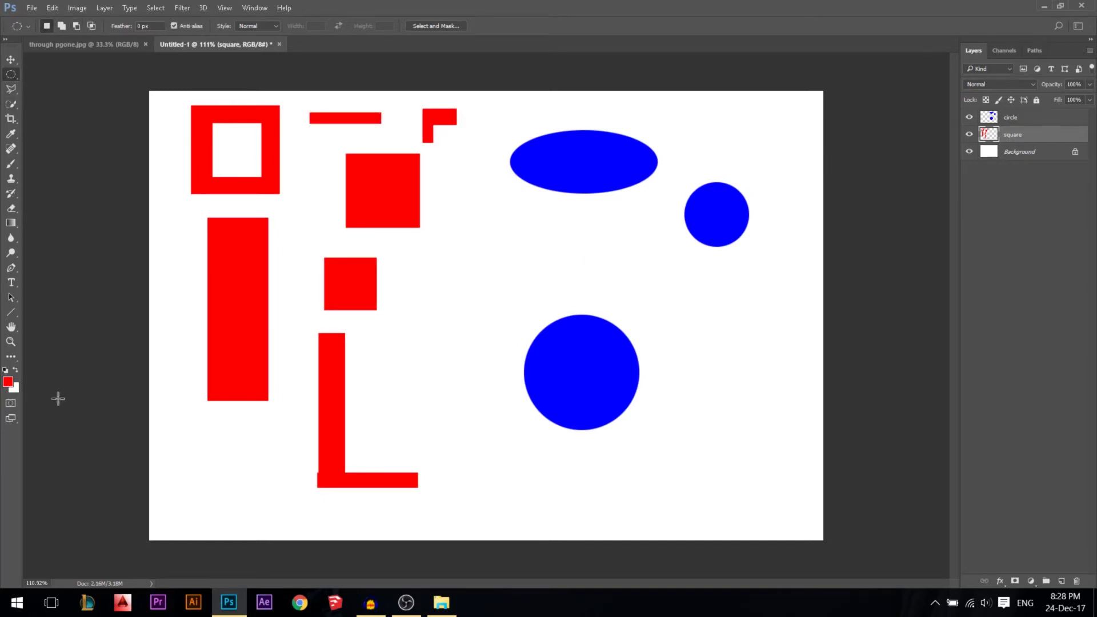
{"action": "left_click", "coordinate": [8, 382]}
{"action": "left_click", "coordinate": [583, 374]}
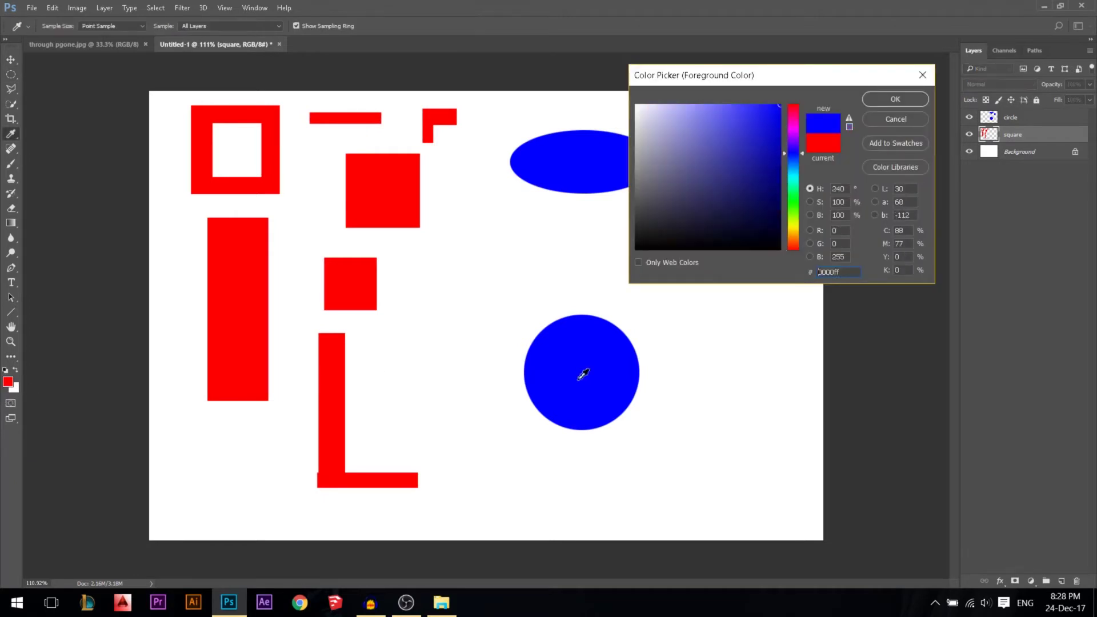
{"action": "left_click", "coordinate": [895, 99]}
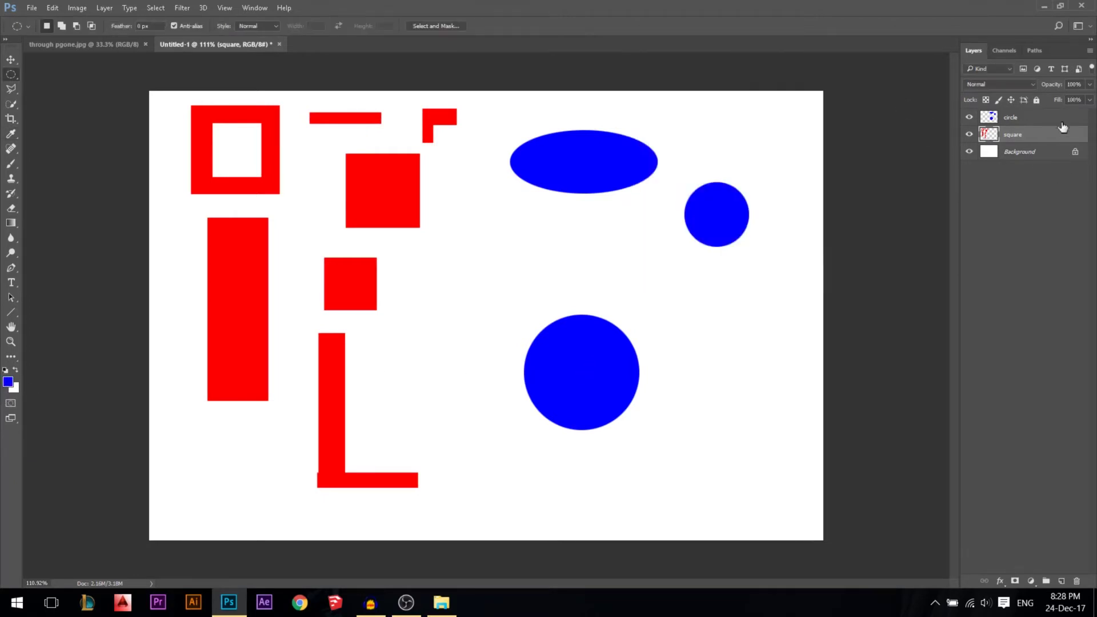
{"action": "left_click", "coordinate": [1043, 119]}
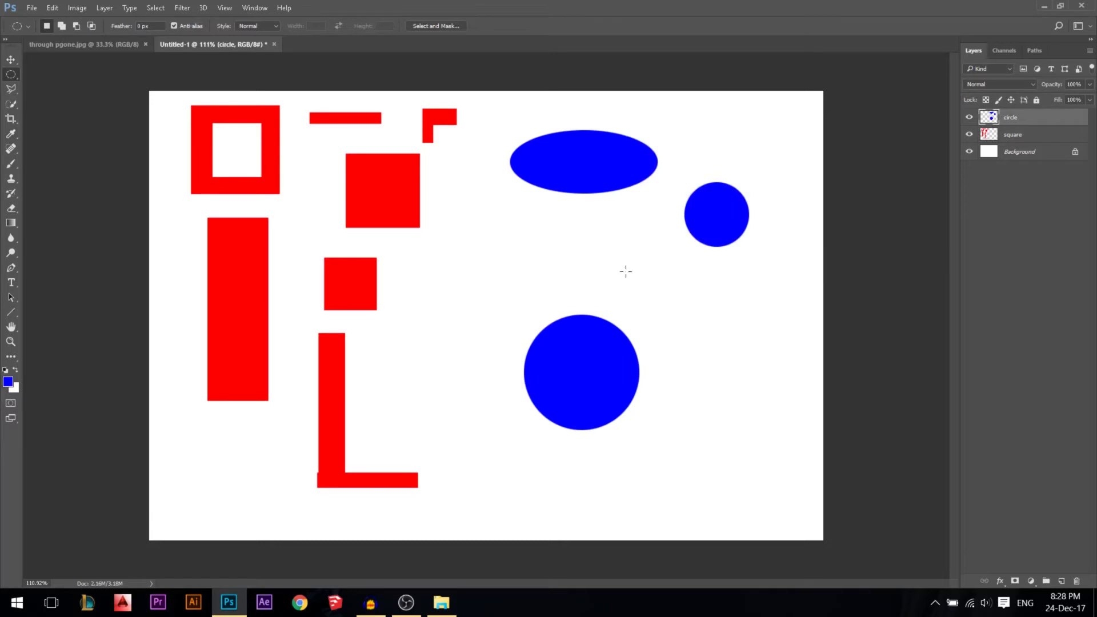
Step: Make a ring selection below the blue ellipse by subtracting an inner circle, fill it with blue and deselect
{"action": "left_click_drag", "start_coordinate": [550, 231], "coordinate": [594, 262]}
{"action": "key", "text": "alt"}
{"action": "left_click_drag", "start_coordinate": [550, 229], "coordinate": [565, 218]}
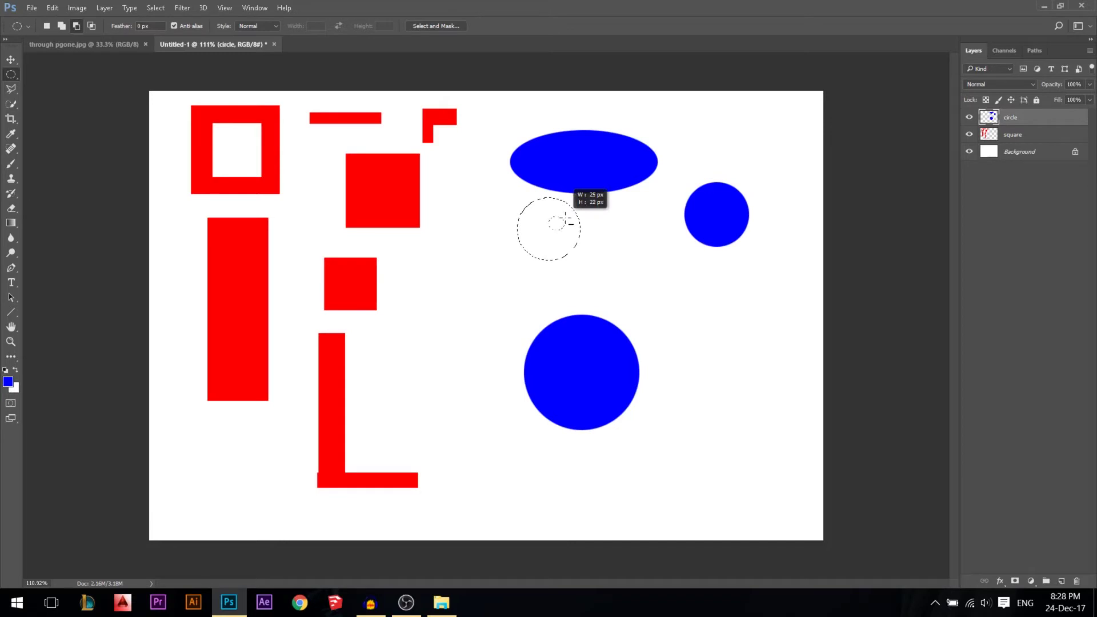
{"action": "left_click_drag", "start_coordinate": [565, 217], "coordinate": [574, 216]}
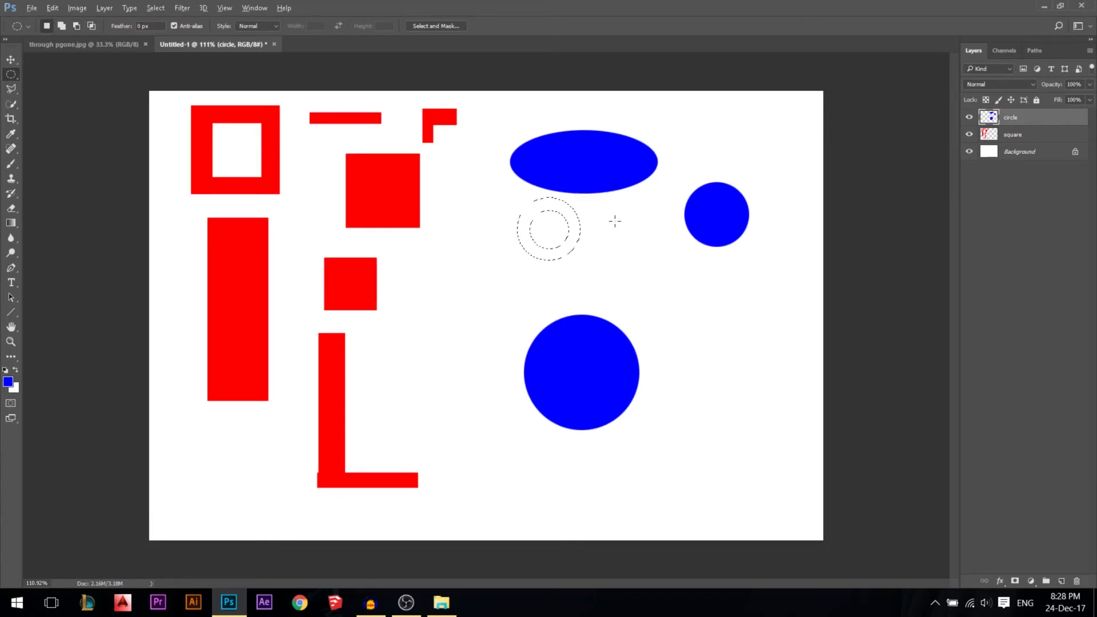
{"action": "key", "text": "alt+BackSpace"}
{"action": "key", "text": "ctrl+d"}
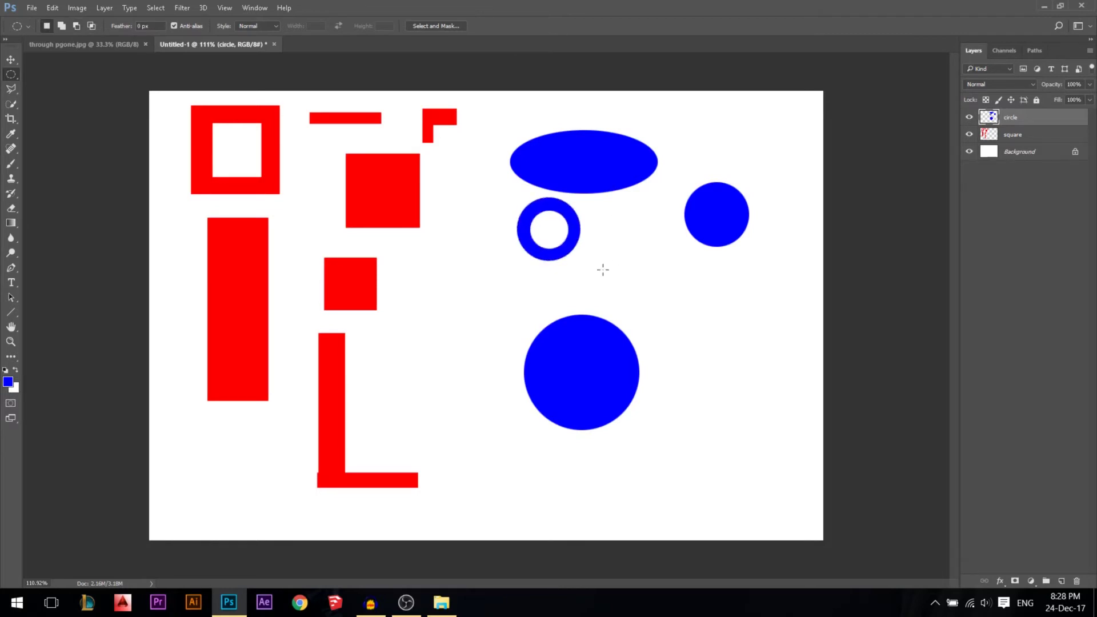
Step: Add a new layer named Mix above the circle layer and set the foreground colour to ff0000 for rectangular selections
{"action": "left_click", "coordinate": [11, 75]}
{"action": "left_click", "coordinate": [39, 78]}
{"action": "left_click", "coordinate": [1063, 582]}
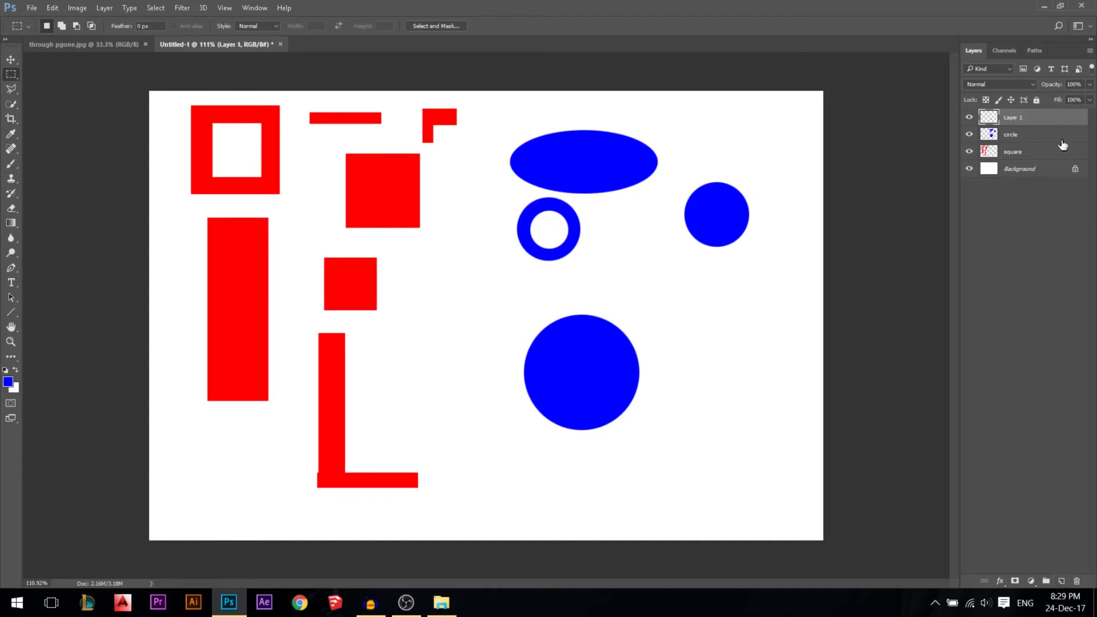
{"action": "type", "text": "Mix"}
{"action": "key", "text": "Return"}
{"action": "left_click", "coordinate": [7, 381]}
{"action": "type", "text": "ff0000"}
{"action": "key", "text": "Return"}
Step: Select a wide rectangle below the large blue circle and add a tall ellipse and a small circle joining the two
{"action": "left_click_drag", "start_coordinate": [606, 514], "coordinate": [653, 514]}
{"action": "left_click", "coordinate": [11, 74]}
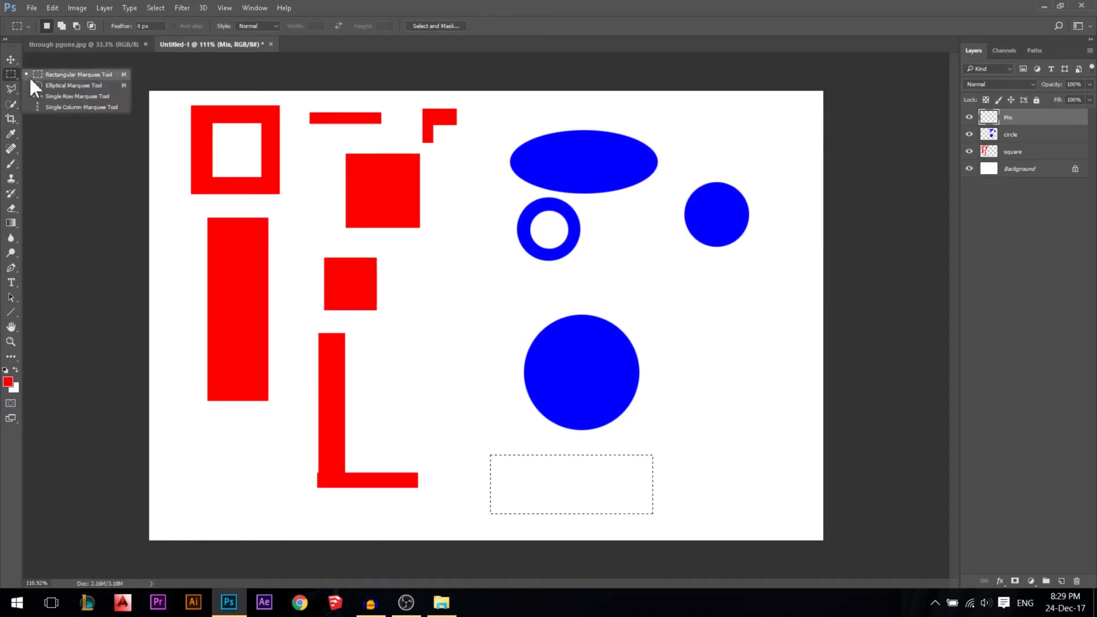
{"action": "left_click", "coordinate": [57, 85]}
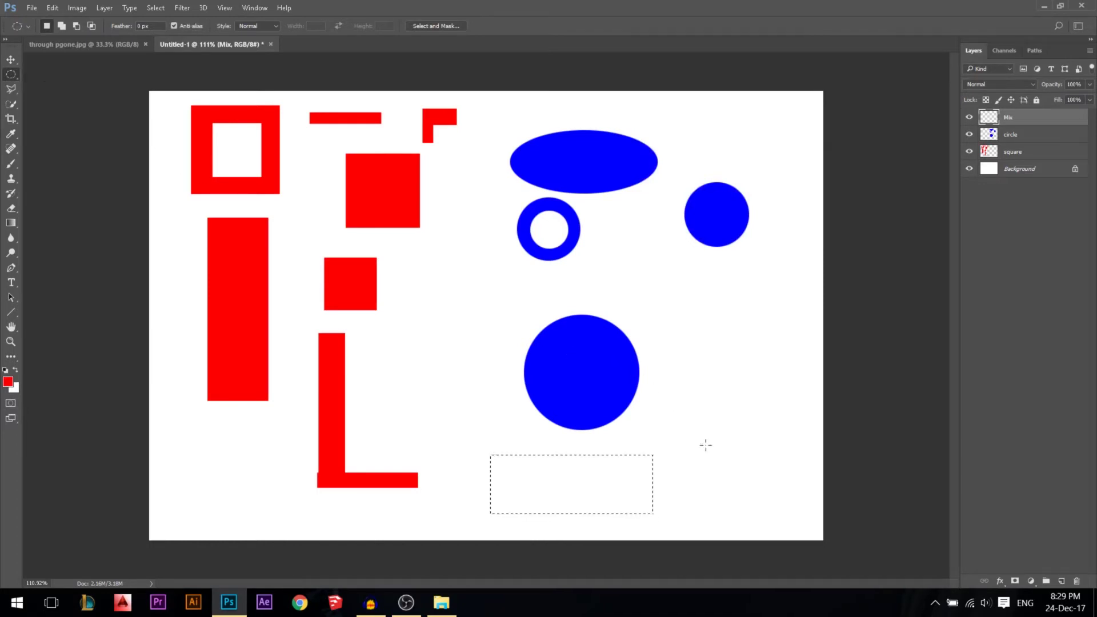
{"action": "key", "text": "shift"}
{"action": "left_click_drag", "start_coordinate": [655, 485], "coordinate": [738, 362]}
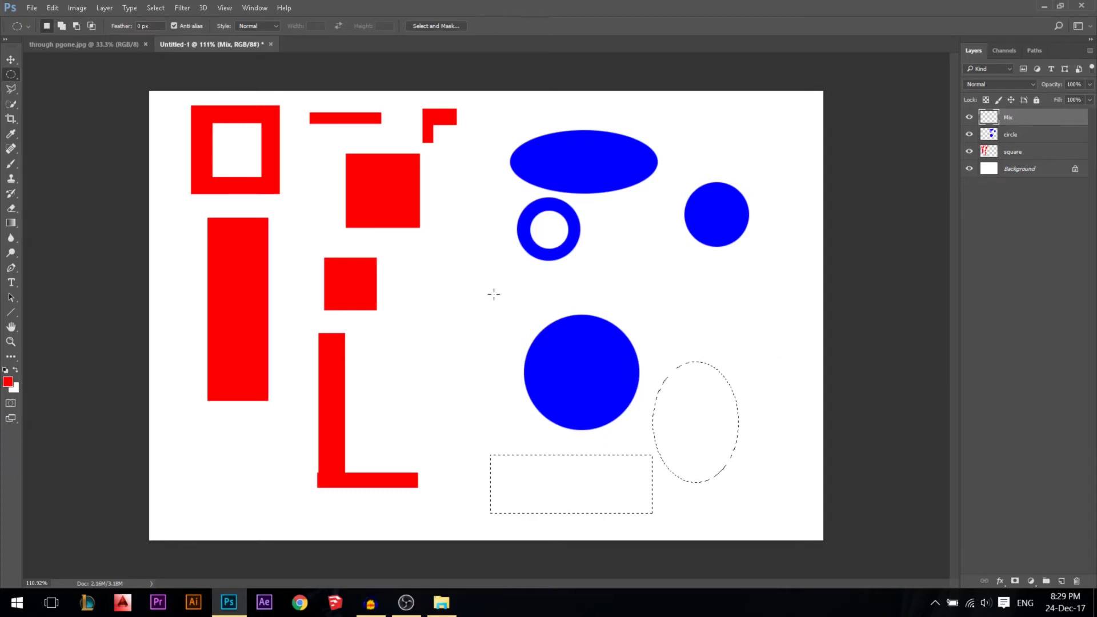
{"action": "right_click", "coordinate": [11, 73]}
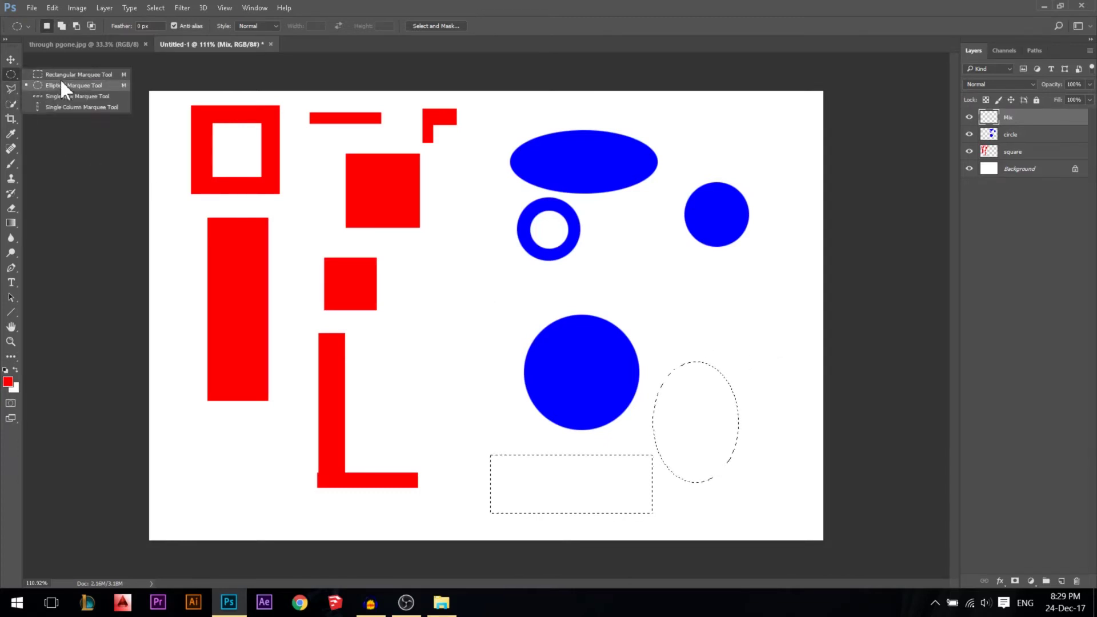
{"action": "left_click", "coordinate": [62, 85]}
{"action": "key", "text": "shift"}
{"action": "left_click_drag", "start_coordinate": [680, 489], "coordinate": [679, 489]}
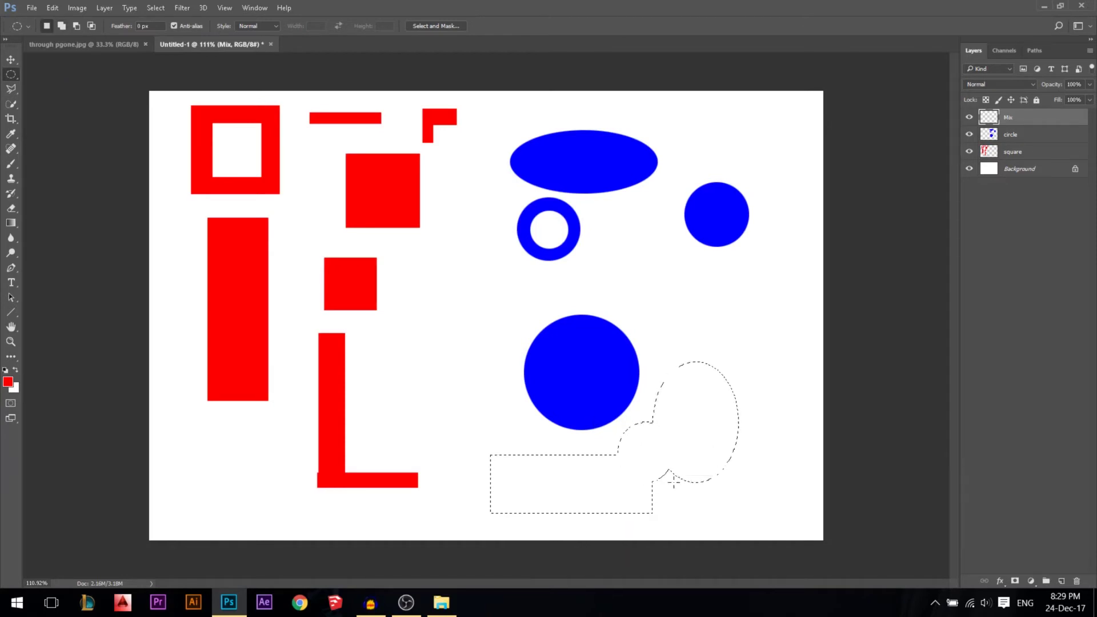
Step: Subtract a small upright rectangle from the inside of the tall ellipse selection
{"action": "right_click", "coordinate": [10, 74]}
{"action": "left_click", "coordinate": [36, 73]}
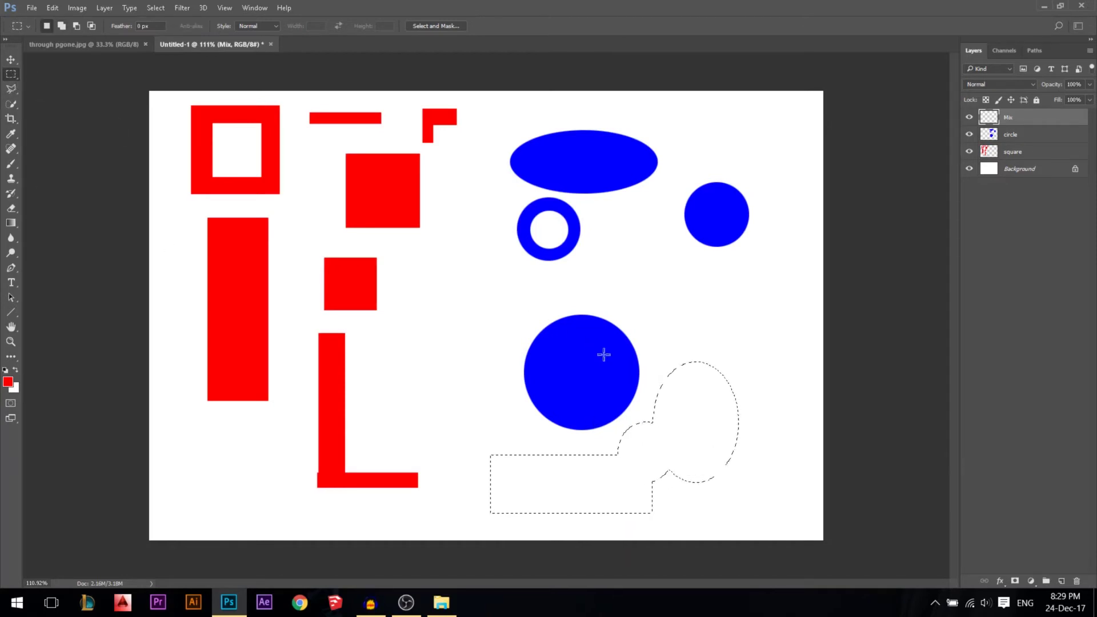
{"action": "key", "text": "alt"}
{"action": "left_click_drag", "start_coordinate": [679, 455], "coordinate": [677, 456]}
Step: Set the foreground colour to magenta fc00ff, fill the combined selection with it and deselect
{"action": "left_click", "coordinate": [8, 381]}
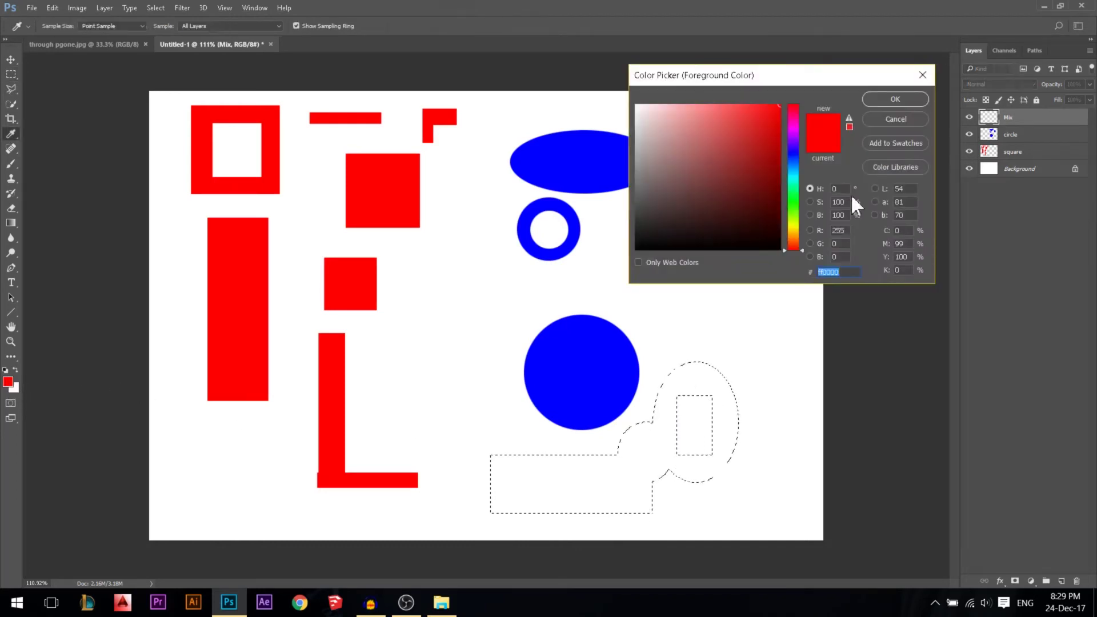
{"action": "left_click", "coordinate": [794, 153]}
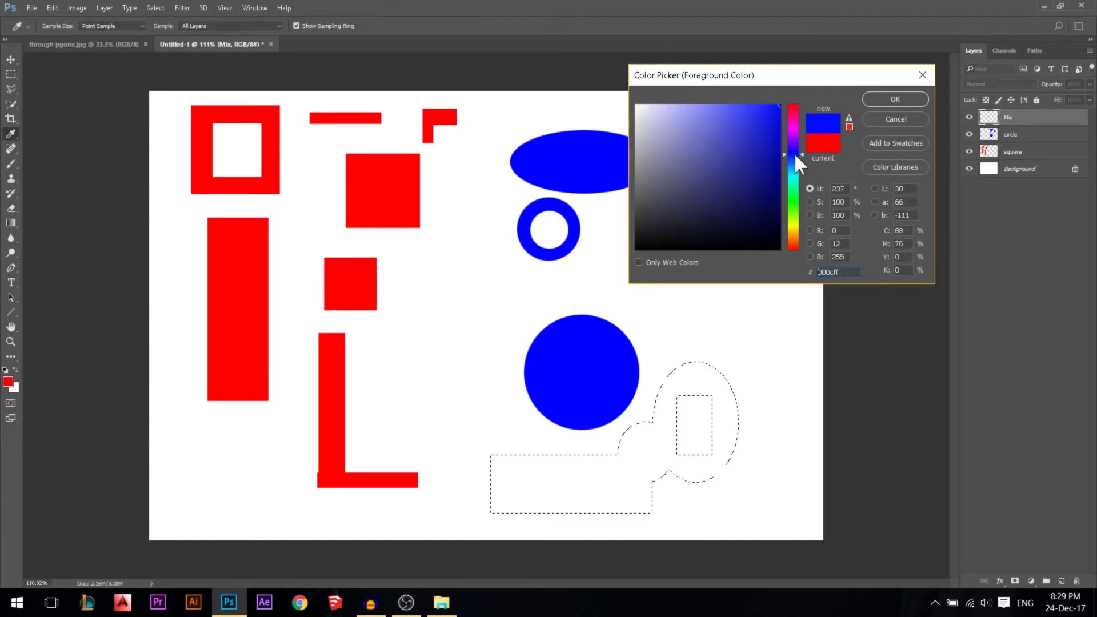
{"action": "left_click", "coordinate": [797, 106]}
{"action": "left_click", "coordinate": [793, 130]}
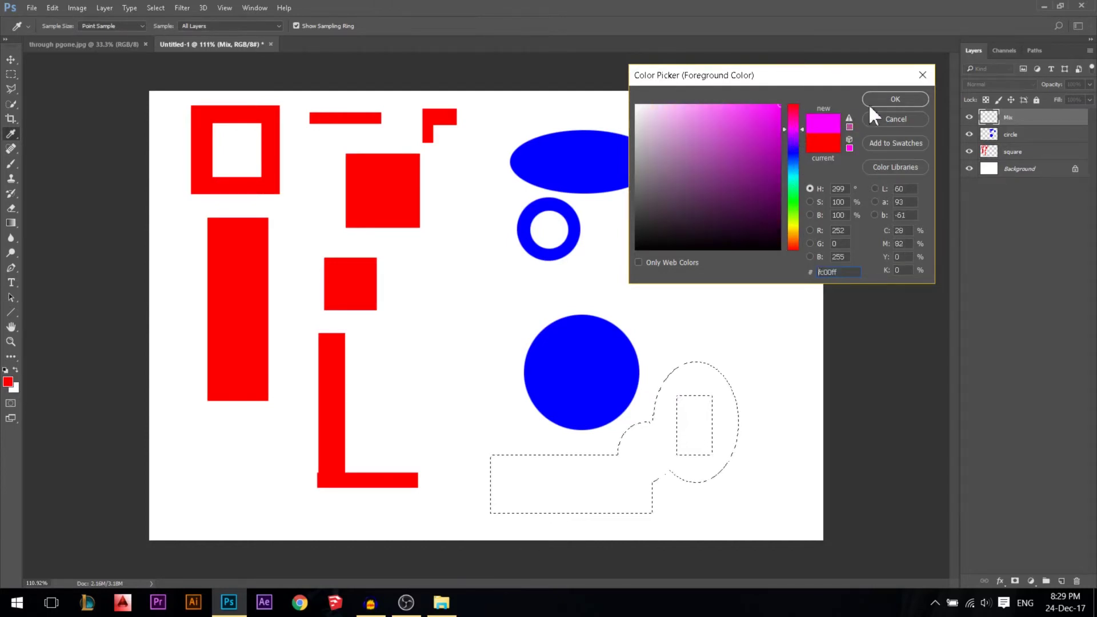
{"action": "left_click", "coordinate": [894, 99]}
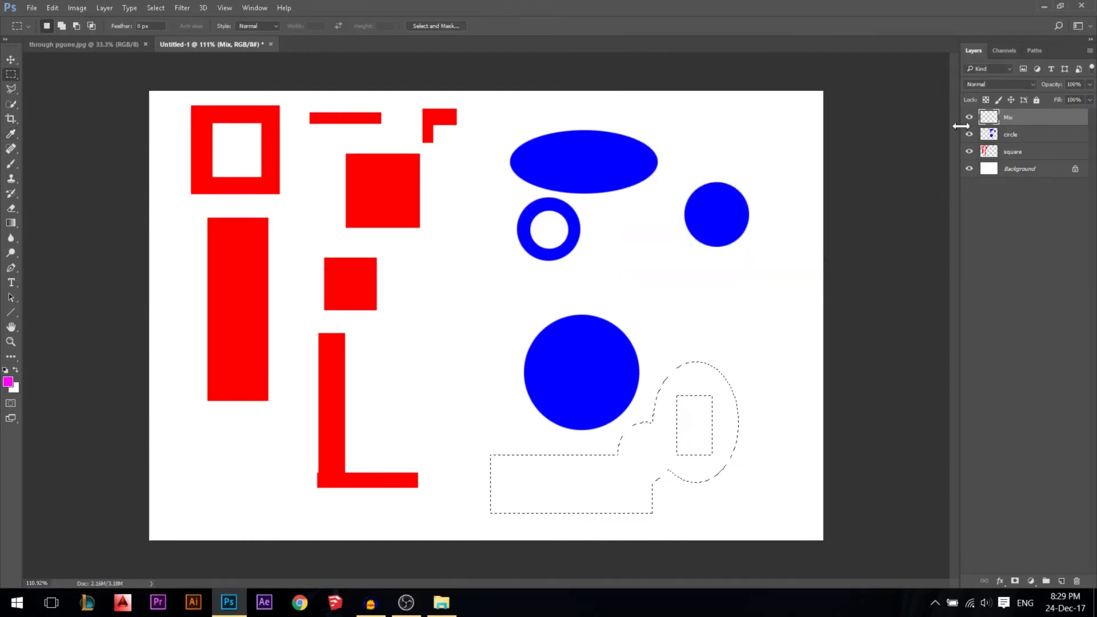
{"action": "key", "text": "alt+BackSpace"}
{"action": "key", "text": "ctrl+d"}
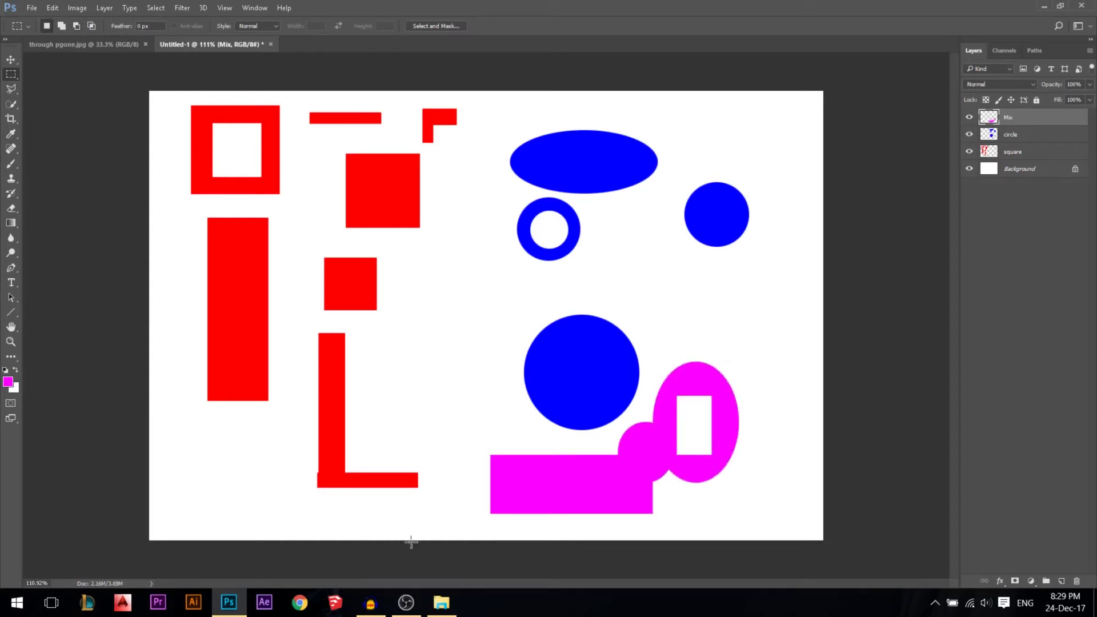
Step: Delete the Mix, circle and square layers so that only the Background layer is left
{"action": "left_click", "coordinate": [9, 75]}
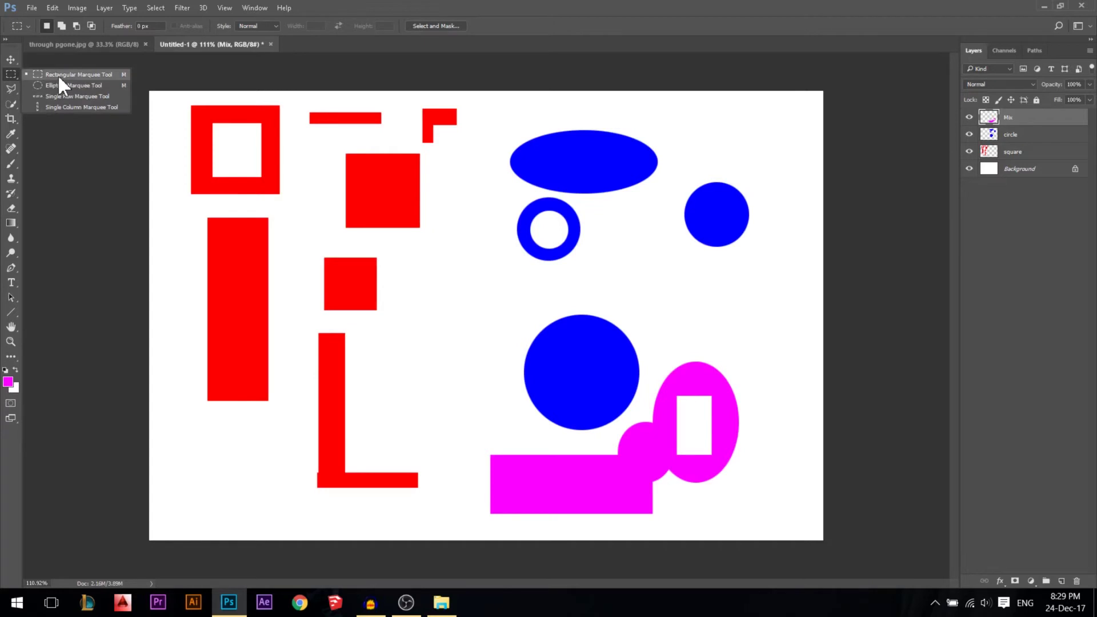
{"action": "left_click", "coordinate": [7, 76]}
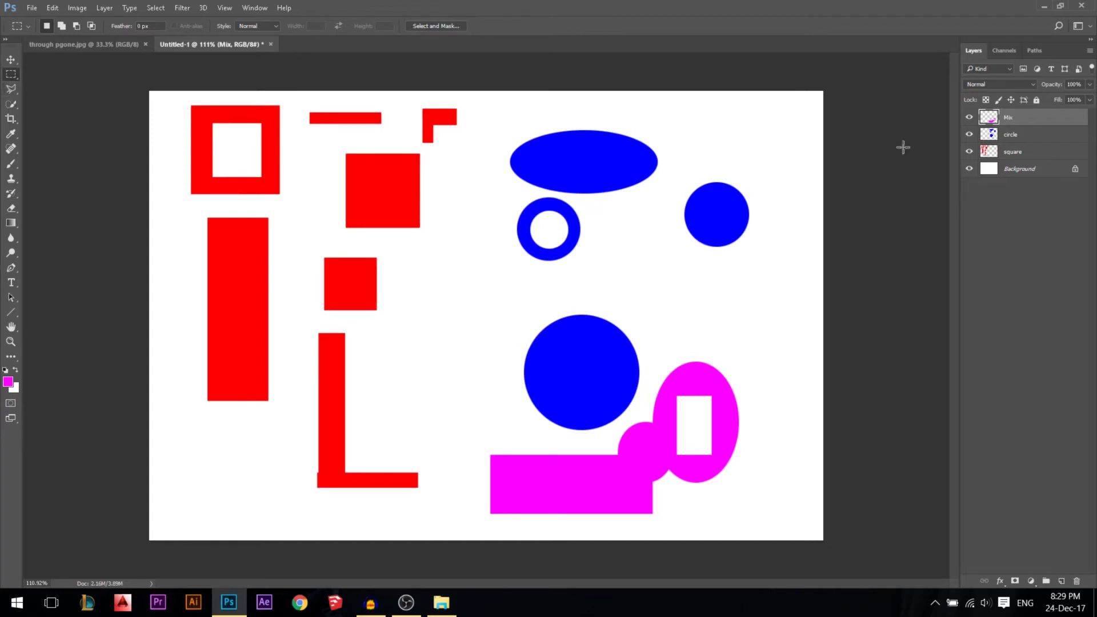
{"action": "key", "text": "Delete"}
{"action": "key", "text": "Delete"}
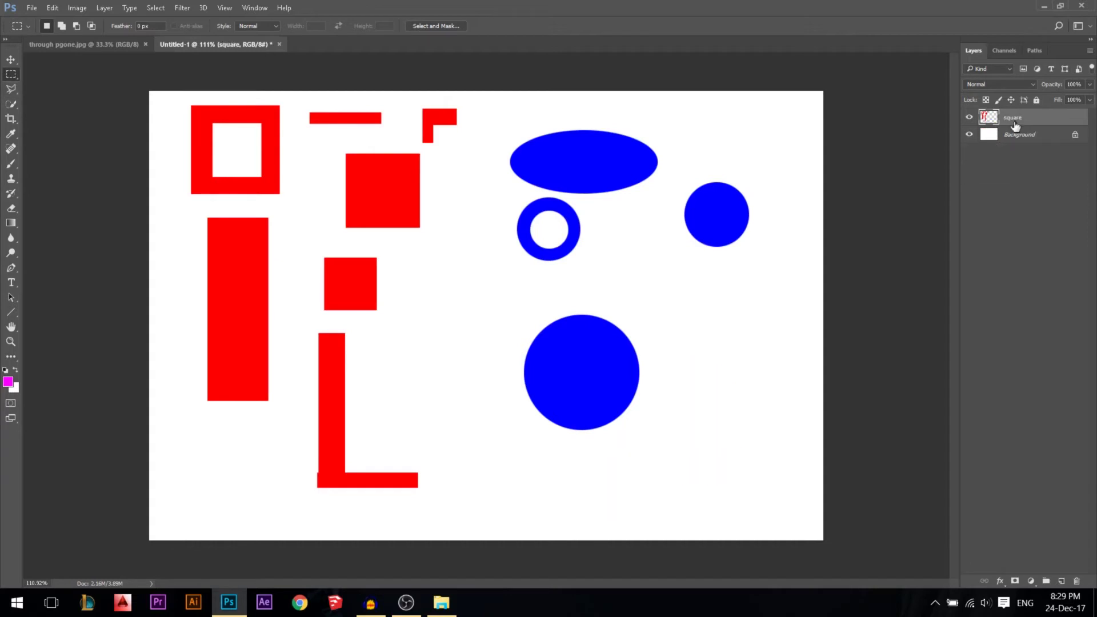
{"action": "key", "text": "Delete"}
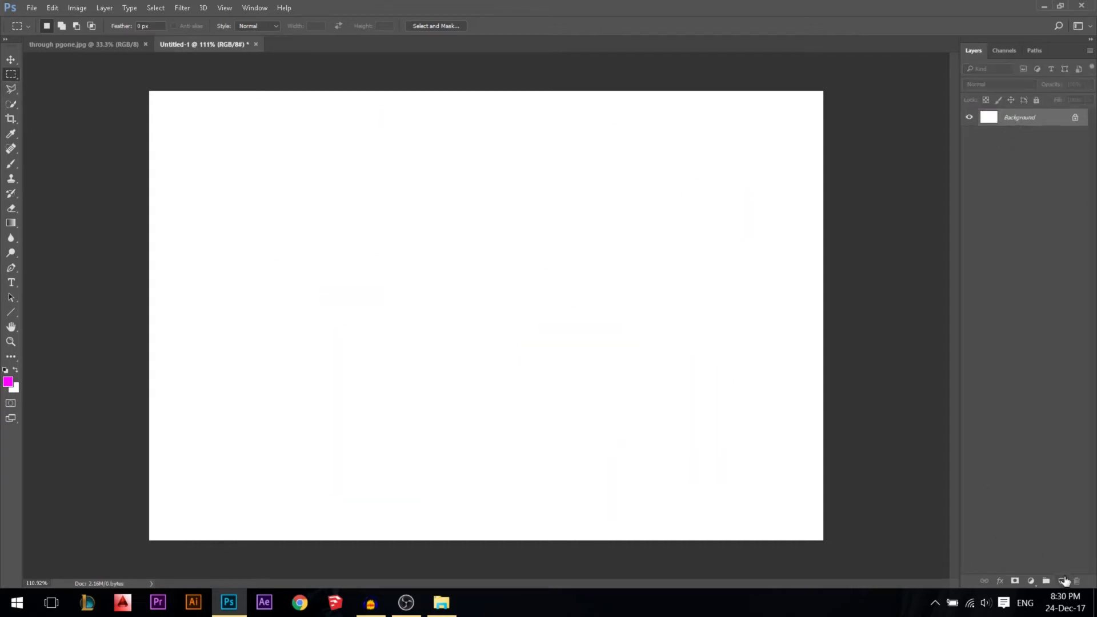
Step: Add a new layer, outline an irregular two-lobed shape with legs using the Lasso tool and fill it with magenta
{"action": "left_click", "coordinate": [1063, 580]}
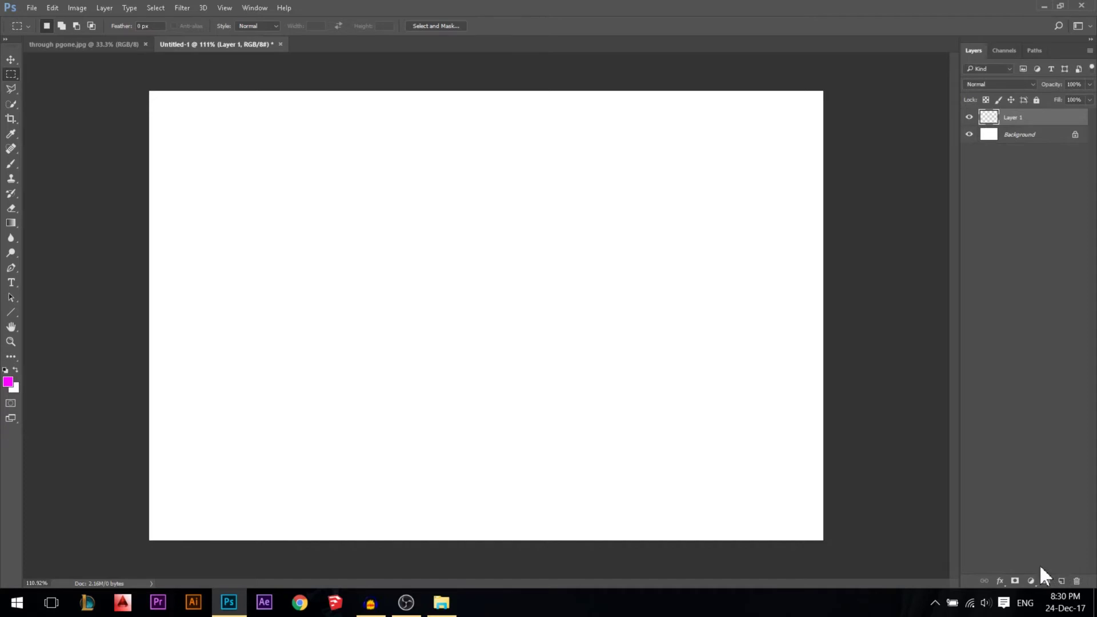
{"action": "left_click", "coordinate": [12, 90]}
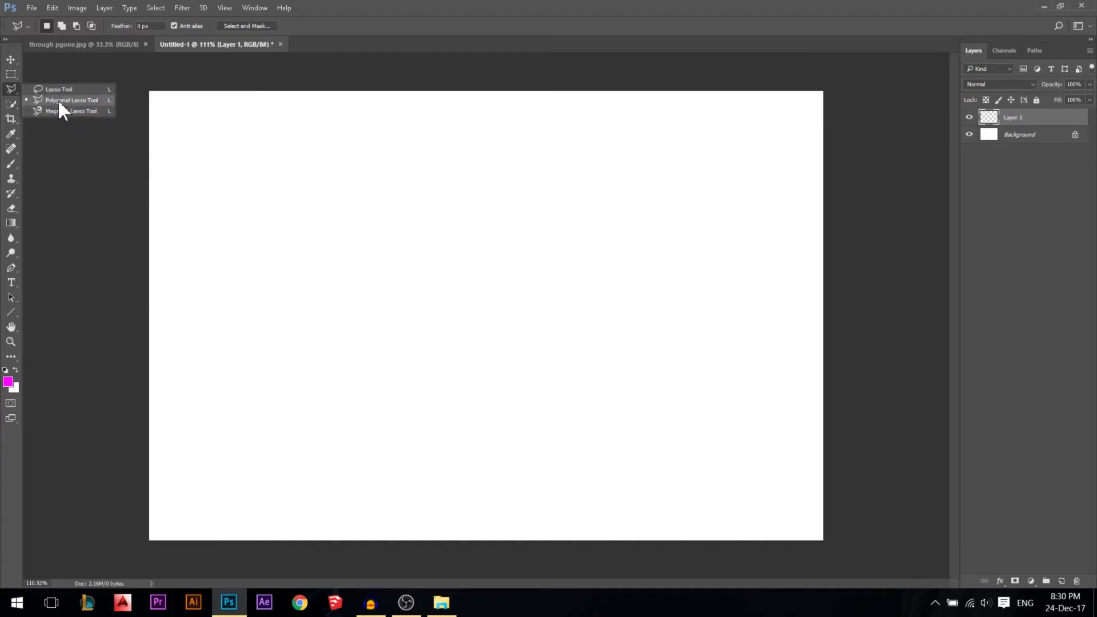
{"action": "left_click", "coordinate": [56, 91]}
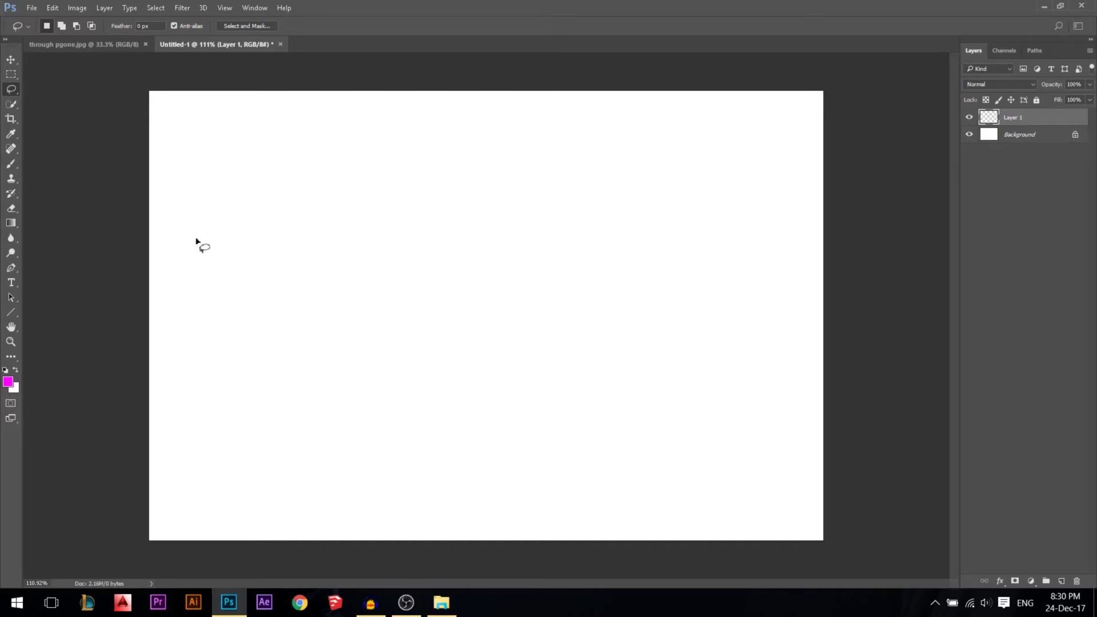
{"action": "mouse_move", "coordinate": [329, 266]}
{"action": "left_mouse_down"}
{"action": "mouse_move", "coordinate": [295, 259]}
{"action": "mouse_move", "coordinate": [273, 232]}
{"action": "mouse_move", "coordinate": [275, 197]}
{"action": "mouse_move", "coordinate": [303, 183]}
{"action": "mouse_move", "coordinate": [349, 214]}
{"action": "mouse_move", "coordinate": [389, 180]}
{"action": "mouse_move", "coordinate": [409, 222]}
{"action": "mouse_move", "coordinate": [387, 261]}
{"action": "mouse_move", "coordinate": [350, 269]}
{"action": "mouse_move", "coordinate": [350, 365]}
{"action": "mouse_move", "coordinate": [361, 286]}
{"action": "mouse_move", "coordinate": [371, 285]}
{"action": "mouse_move", "coordinate": [374, 348]}
{"action": "mouse_move", "coordinate": [371, 398]}
{"action": "mouse_move", "coordinate": [350, 407]}
{"action": "mouse_move", "coordinate": [335, 300]}
{"action": "mouse_move", "coordinate": [322, 283]}
{"action": "mouse_move", "coordinate": [310, 403]}
{"action": "mouse_move", "coordinate": [291, 392]}
{"action": "mouse_move", "coordinate": [281, 335]}
{"action": "mouse_move", "coordinate": [285, 293]}
{"action": "mouse_move", "coordinate": [340, 273]}
{"action": "mouse_move", "coordinate": [346, 291]}
{"action": "mouse_move", "coordinate": [348, 238]}
{"action": "left_mouse_up"}
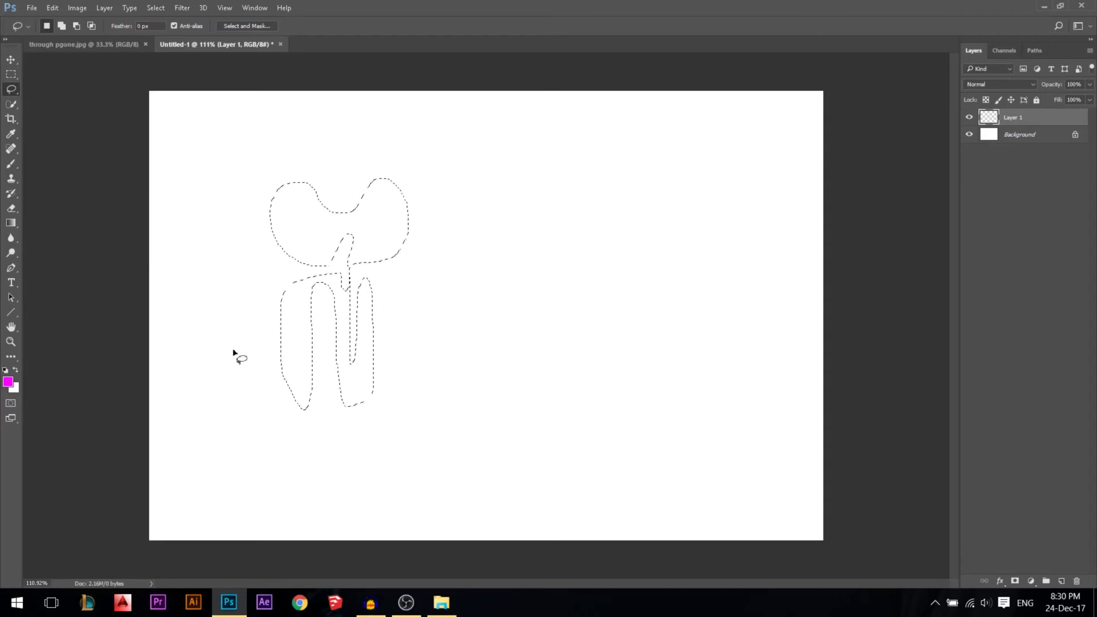
{"action": "key", "text": "alt+BackSpace"}
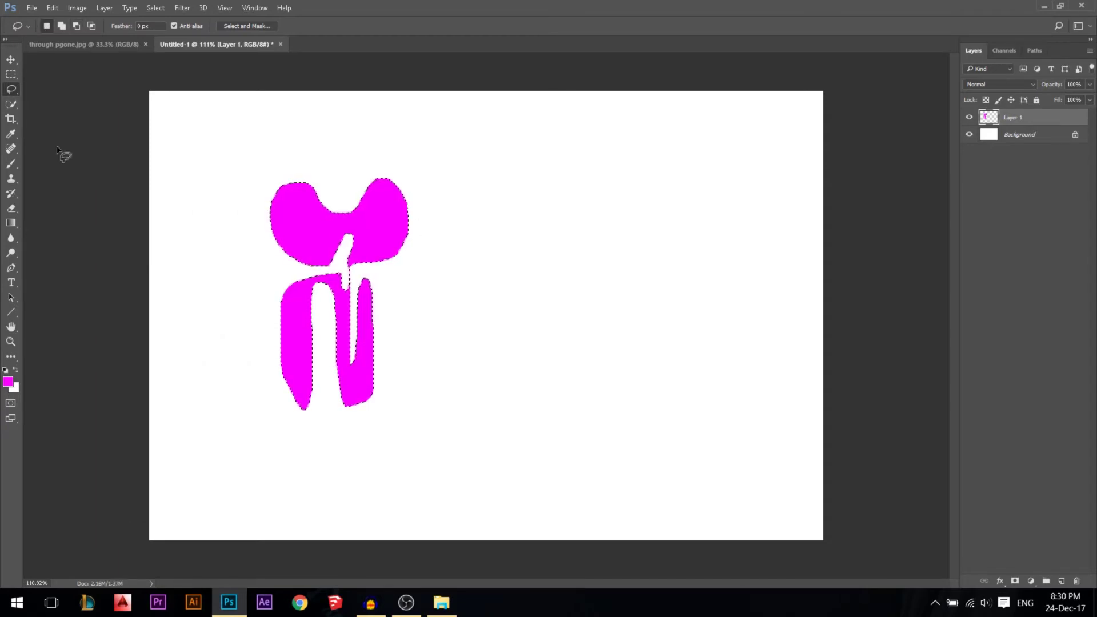
Step: Lasso a second freehand shape, add a rounded bump above it, subtract an A-shaped outline, fill it with magenta and deselect
{"action": "left_click", "coordinate": [375, 212]}
{"action": "mouse_move", "coordinate": [446, 155]}
{"action": "left_mouse_down"}
{"action": "mouse_move", "coordinate": [536, 214]}
{"action": "mouse_move", "coordinate": [443, 164]}
{"action": "mouse_move", "coordinate": [449, 155]}
{"action": "left_mouse_up"}
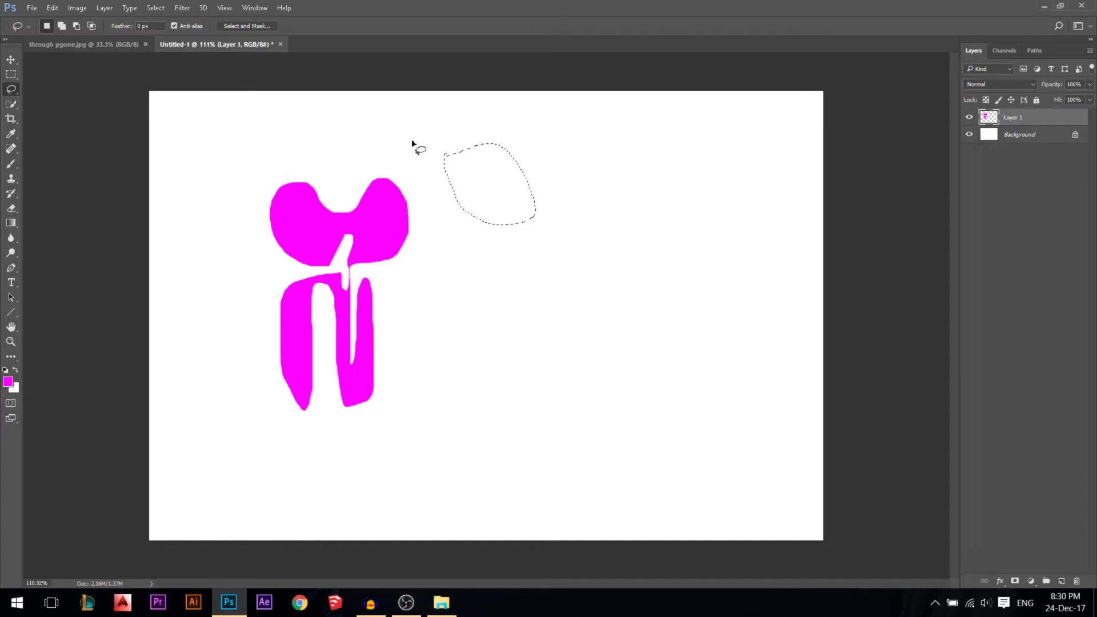
{"action": "key", "text": "shift"}
{"action": "mouse_move", "coordinate": [495, 114]}
{"action": "left_mouse_down"}
{"action": "mouse_move", "coordinate": [470, 135]}
{"action": "mouse_move", "coordinate": [520, 139]}
{"action": "mouse_move", "coordinate": [495, 116]}
{"action": "left_mouse_up"}
{"action": "key", "text": "alt"}
{"action": "mouse_move", "coordinate": [477, 188]}
{"action": "left_mouse_down"}
{"action": "mouse_move", "coordinate": [495, 155]}
{"action": "mouse_move", "coordinate": [498, 192]}
{"action": "mouse_move", "coordinate": [490, 170]}
{"action": "mouse_move", "coordinate": [478, 192]}
{"action": "left_mouse_up"}
{"action": "key", "text": "shift"}
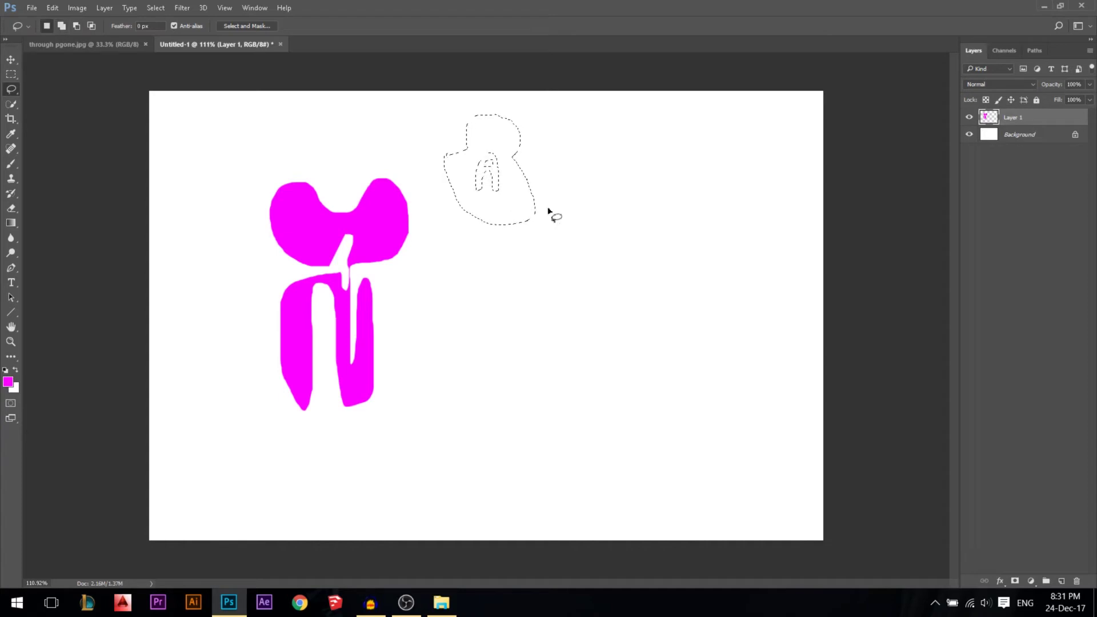
{"action": "key", "text": "alt+BackSpace"}
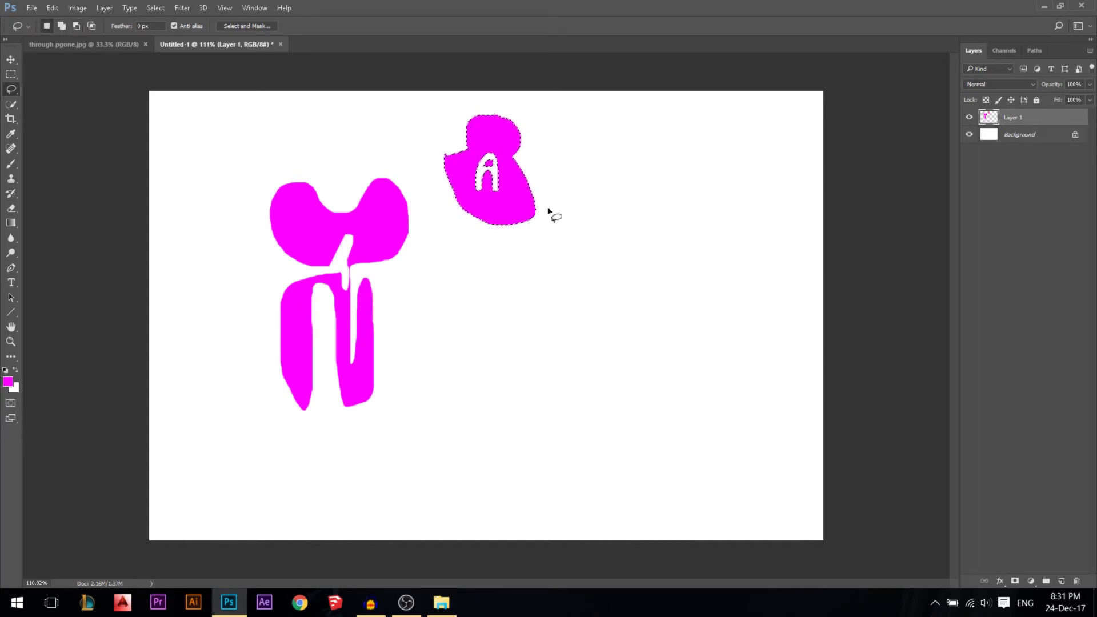
{"action": "key", "text": "ctrl+d"}
Step: Combine a small lasso selection with a rectangular selection above the two-lobed shape, fill both with magenta and deselect
{"action": "mouse_move", "coordinate": [251, 185]}
{"action": "left_mouse_down"}
{"action": "mouse_move", "coordinate": [274, 152]}
{"action": "mouse_move", "coordinate": [228, 171]}
{"action": "mouse_move", "coordinate": [230, 197]}
{"action": "left_mouse_up"}
{"action": "left_click", "coordinate": [10, 74]}
{"action": "left_click_drag", "start_coordinate": [271, 136], "coordinate": [369, 183]}
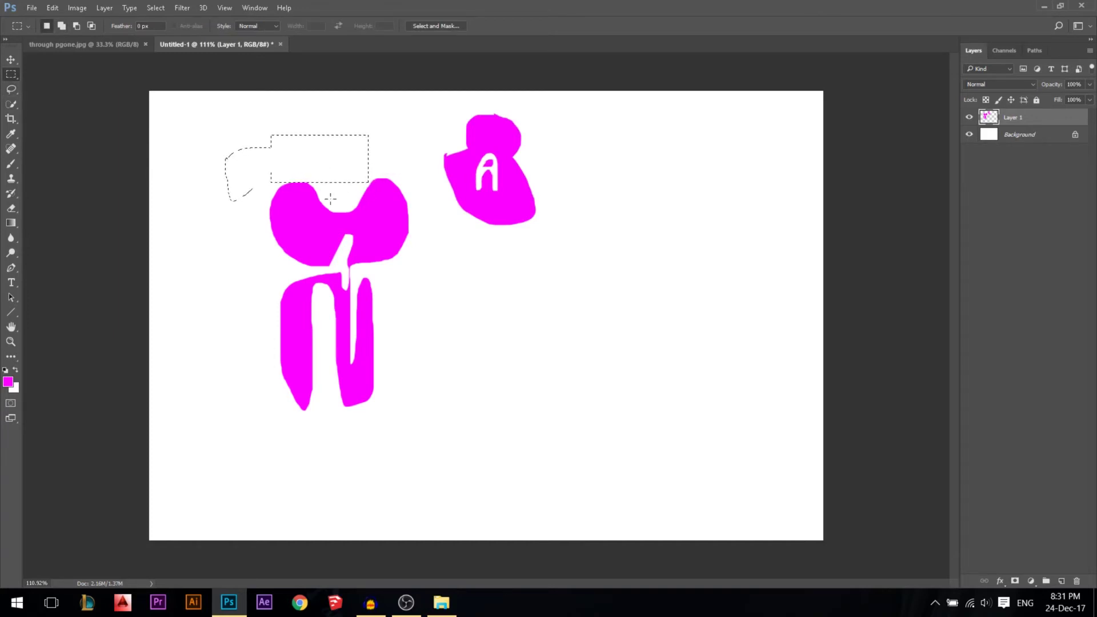
{"action": "key", "text": "alt+BackSpace"}
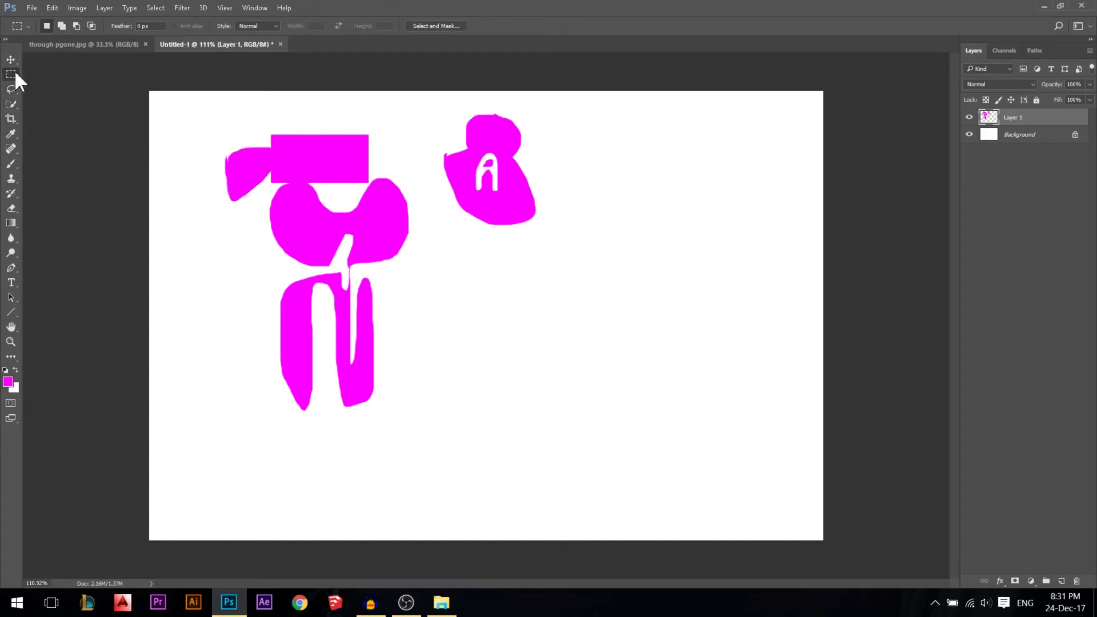
Step: Add another new layer and rename the layer holding the magenta shapes as FREE LASSO
{"action": "left_click", "coordinate": [11, 88]}
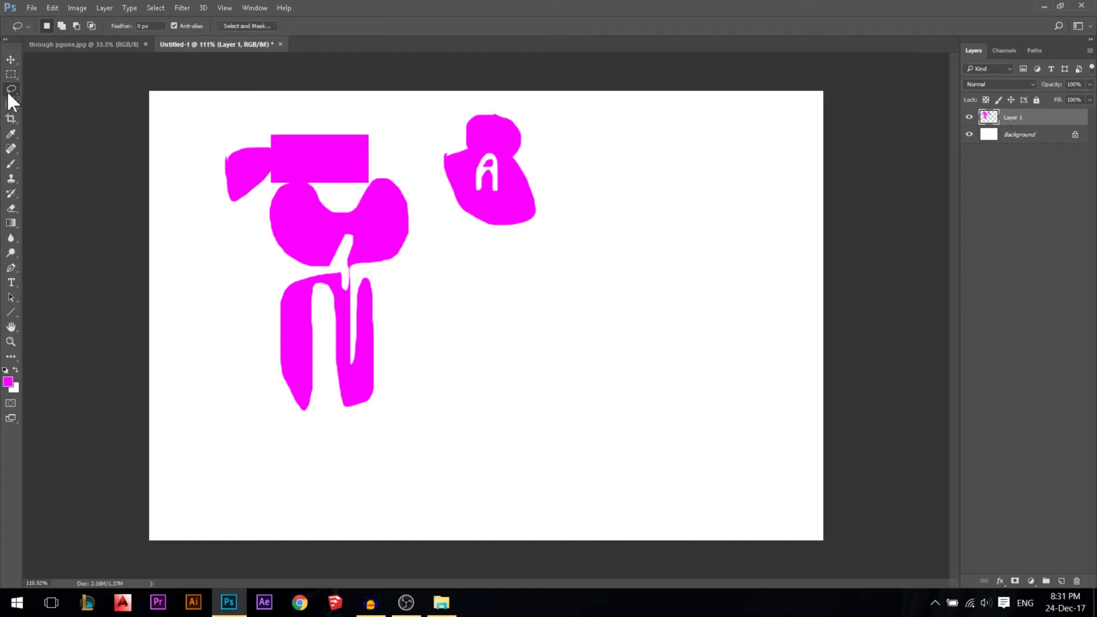
{"action": "left_click", "coordinate": [1064, 583]}
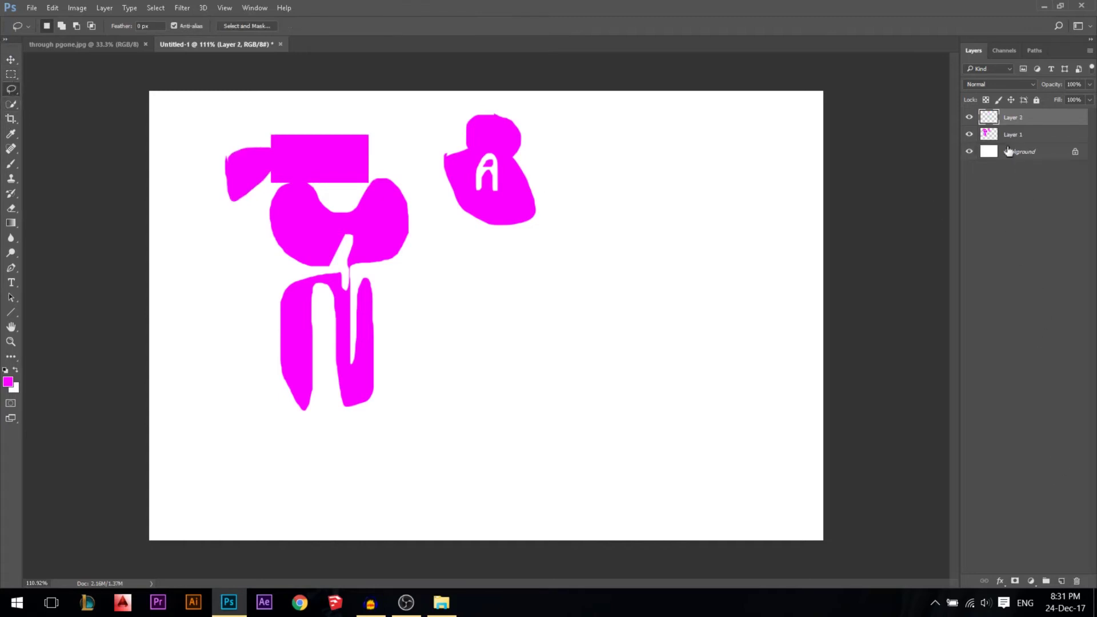
{"action": "left_click", "coordinate": [1016, 137]}
{"action": "double_click", "coordinate": [1015, 135]}
{"action": "type", "text": "F"}
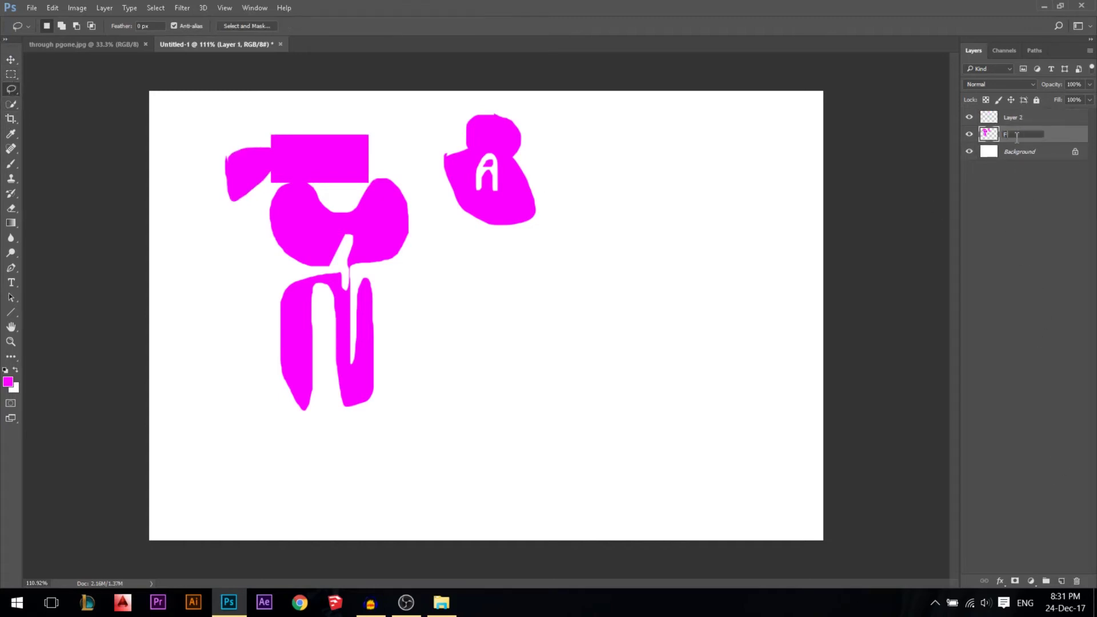
{"action": "type", "text": "REE LASSO"}
{"action": "key", "text": "Return"}
Step: Rename the new empty layer as polygonal lasso
{"action": "left_click", "coordinate": [1018, 119]}
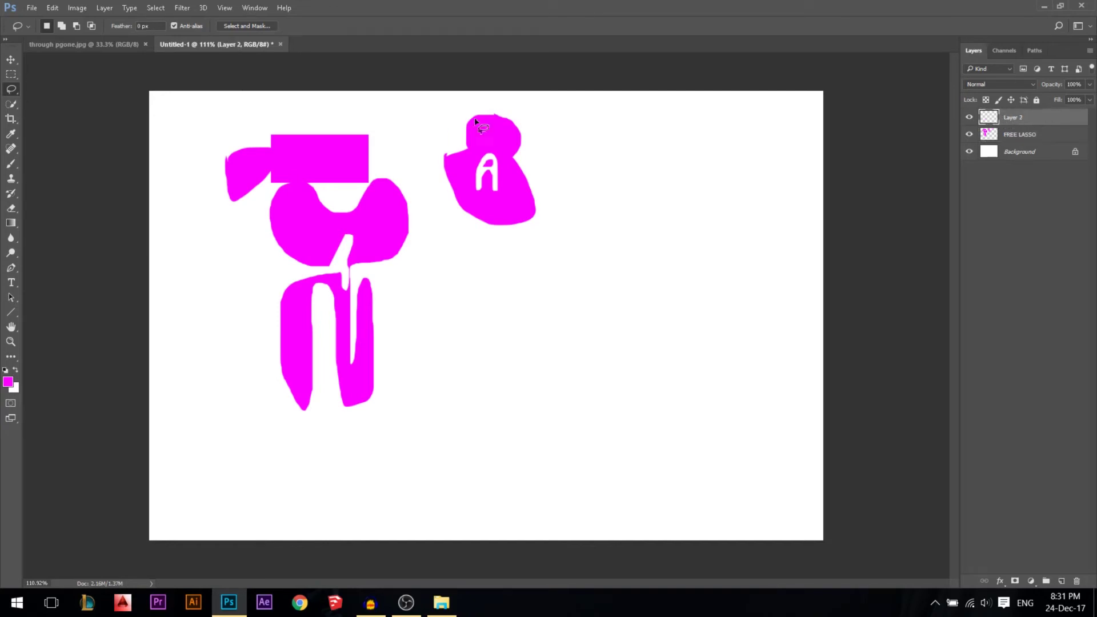
{"action": "right_click", "coordinate": [13, 88]}
{"action": "left_click", "coordinate": [57, 98]}
{"action": "double_click", "coordinate": [1014, 117]}
{"action": "type", "text": "polygonal lasso"}
{"action": "key", "text": "Return"}
Step: Outline a large jagged shape with the Polygonal Lasso across the right and lower part of the canvas and close the selection
{"action": "right_click", "coordinate": [14, 89]}
{"action": "left_click", "coordinate": [50, 98]}
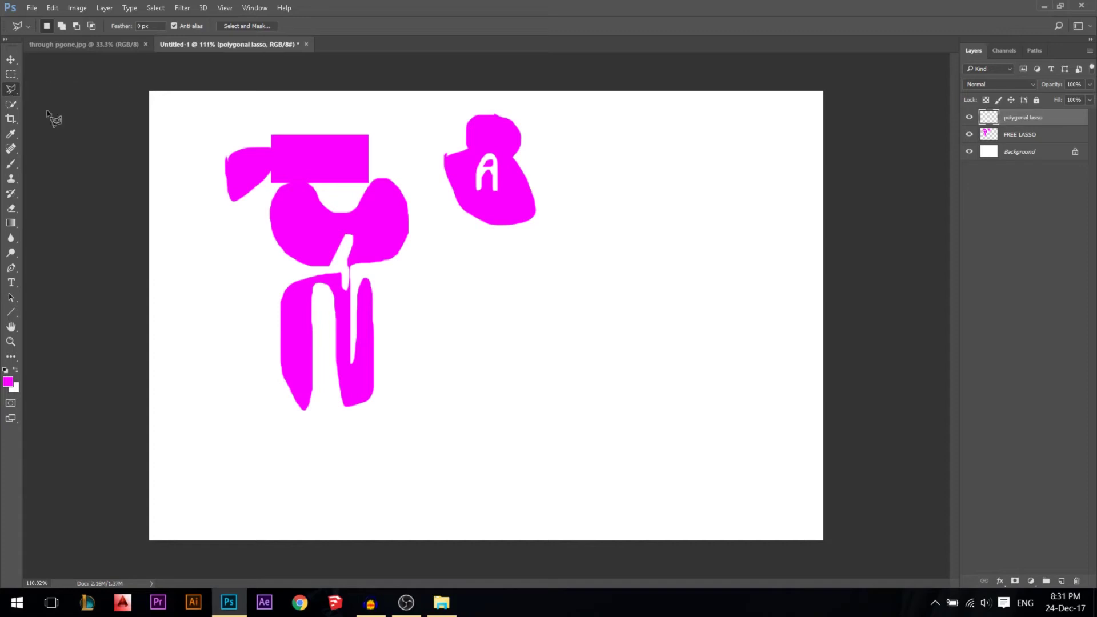
{"action": "left_click", "coordinate": [566, 252]}
{"action": "left_click", "coordinate": [638, 140]}
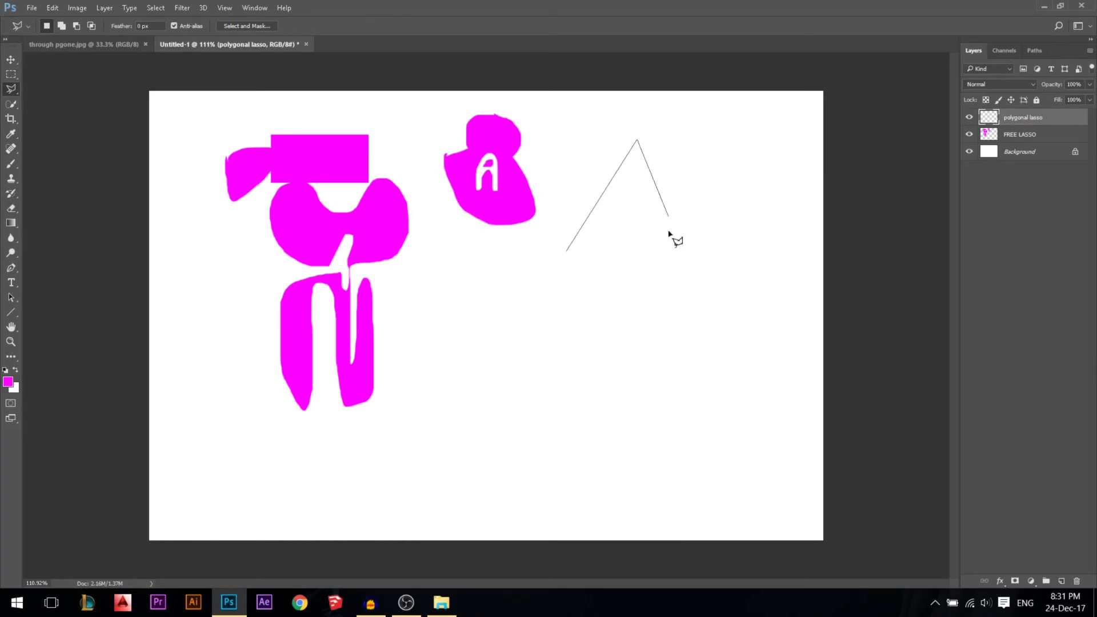
{"action": "left_click", "coordinate": [749, 110]}
{"action": "left_click", "coordinate": [713, 205]}
{"action": "left_click", "coordinate": [796, 243]}
{"action": "left_click", "coordinate": [526, 360]}
{"action": "left_click", "coordinate": [756, 402]}
{"action": "left_click", "coordinate": [447, 466]}
{"action": "left_click", "coordinate": [687, 482]}
{"action": "left_click", "coordinate": [383, 496]}
{"action": "left_click", "coordinate": [428, 404]}
{"action": "left_click", "coordinate": [424, 309]}
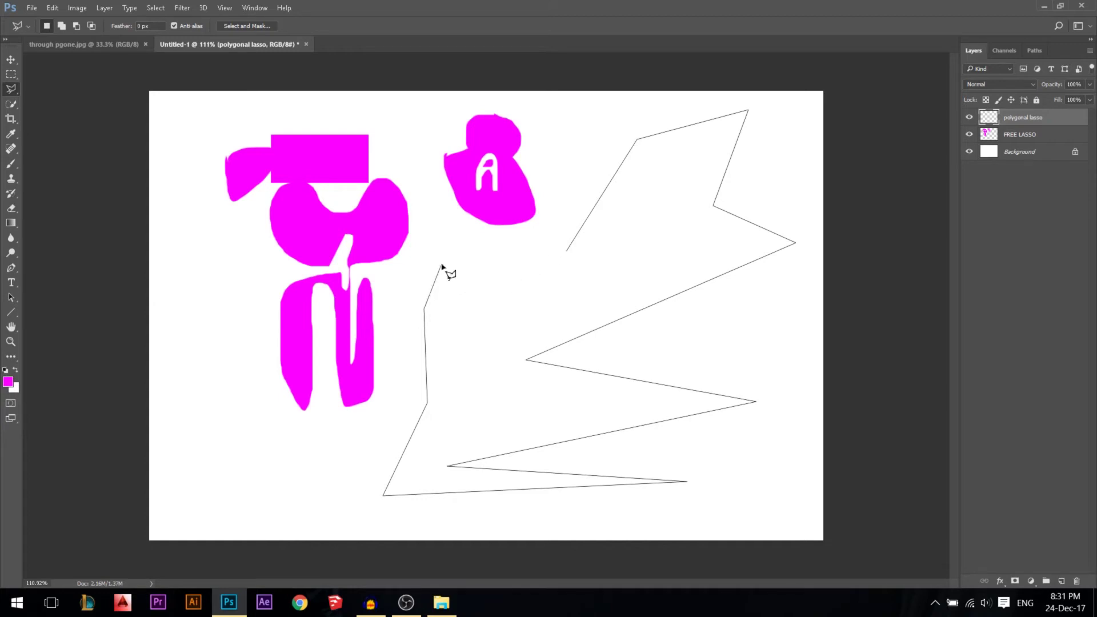
{"action": "double_click", "coordinate": [442, 266]}
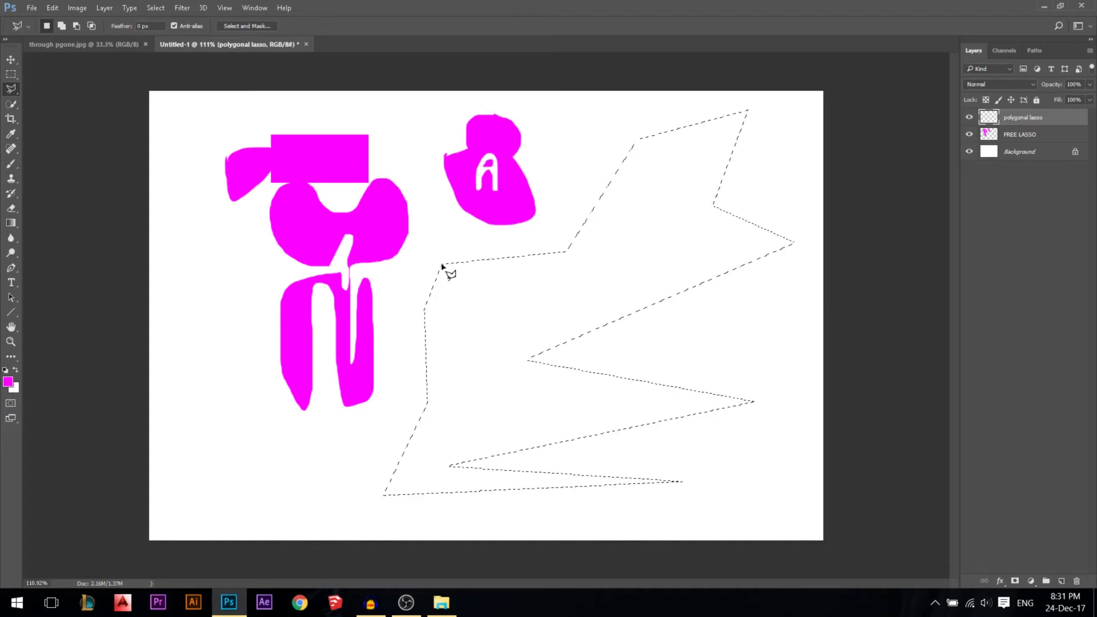
Step: Set the foreground colour to bright green and fill the jagged selection with it
{"action": "left_click", "coordinate": [10, 382]}
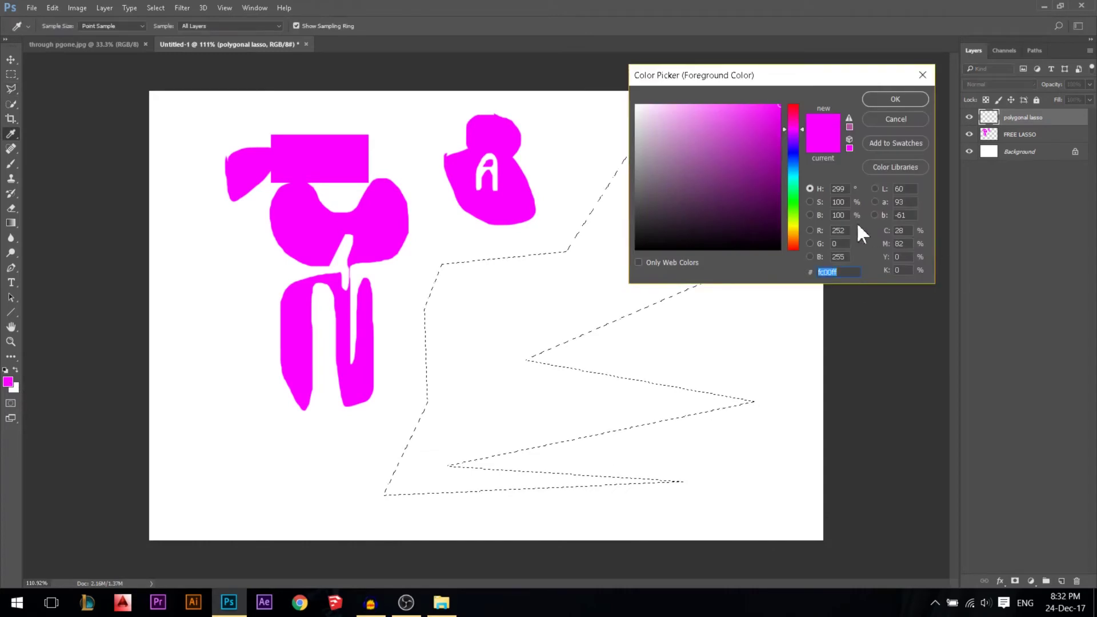
{"action": "left_click", "coordinate": [797, 201]}
{"action": "left_click", "coordinate": [908, 102]}
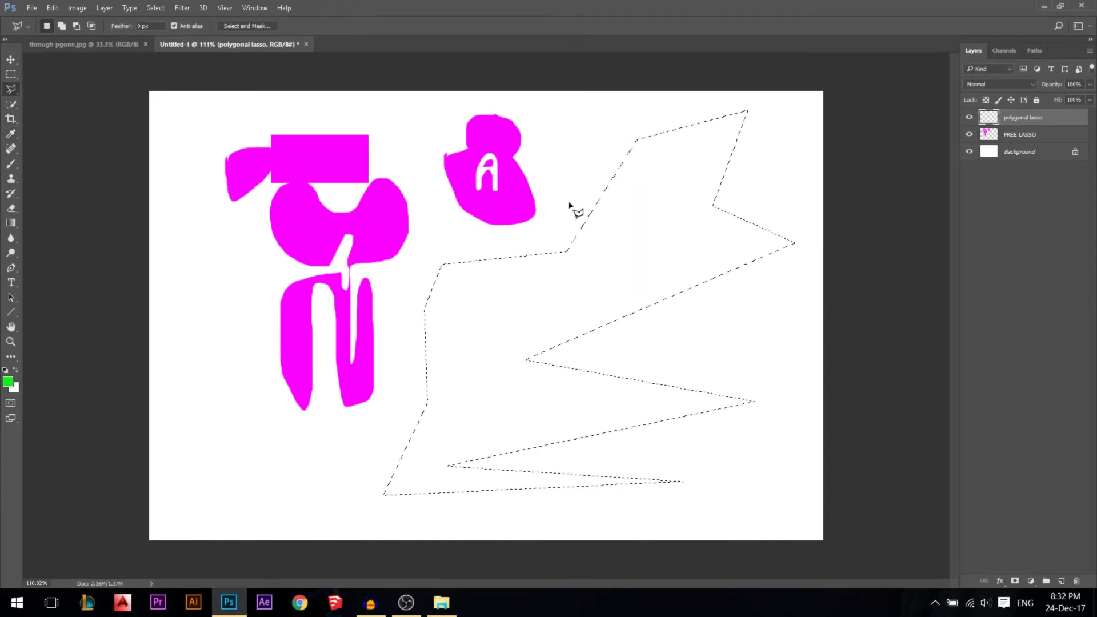
{"action": "key", "text": "alt+BackSpace"}
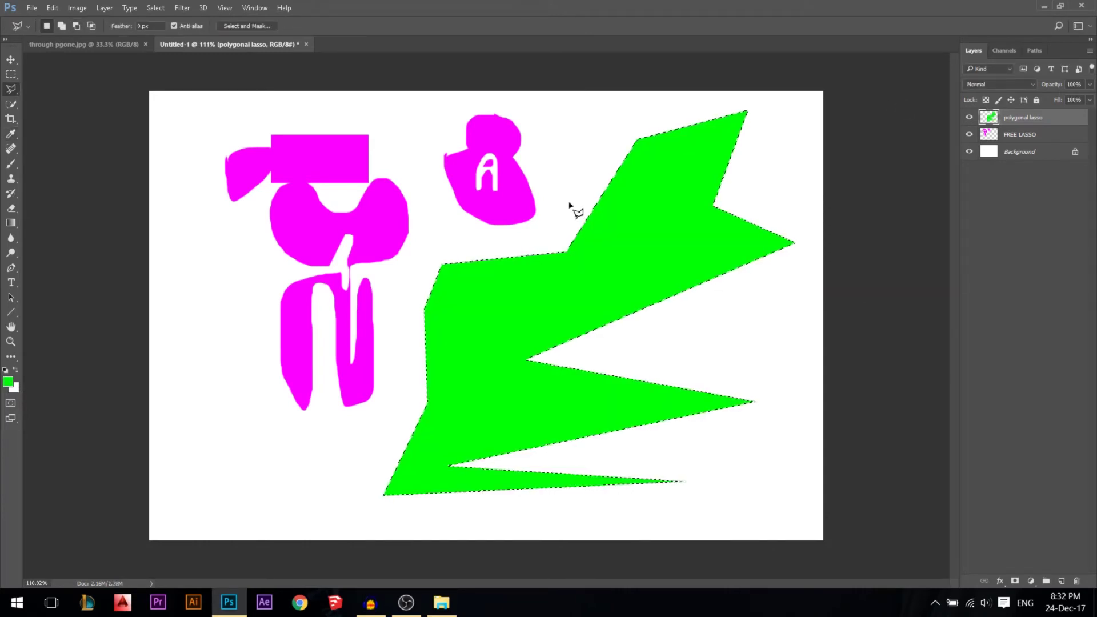
Step: Add a small four-sided tab to the jagged selection's upper-left edge, subtract a zigzag polygon from its upper part and fill with green
{"action": "key", "text": "shift"}
{"action": "key", "text": "alt"}
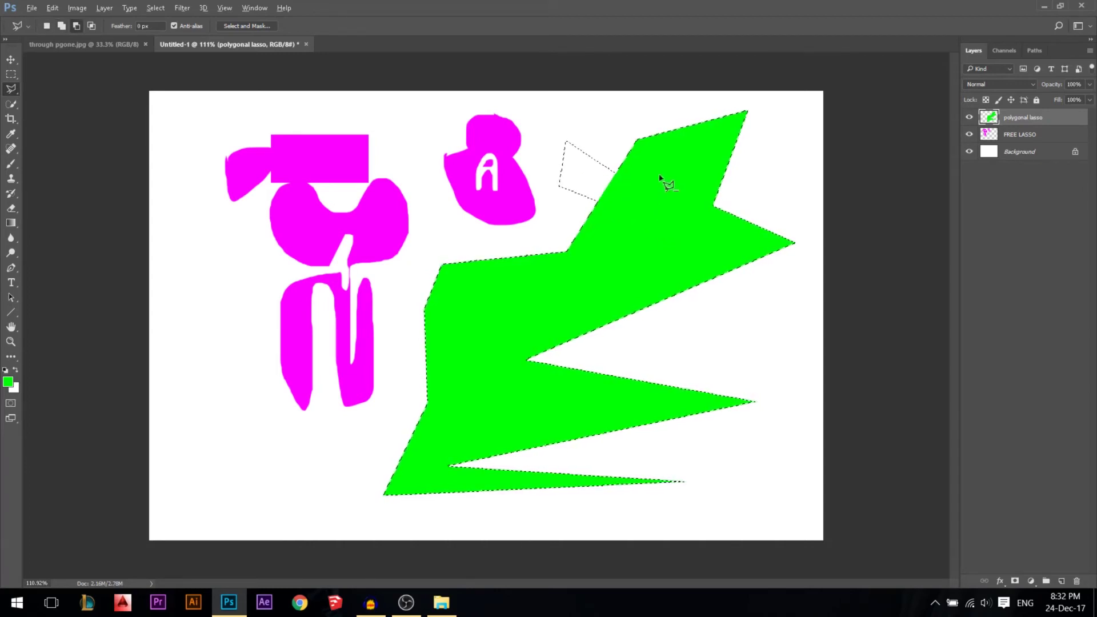
{"action": "left_click", "coordinate": [605, 293]}
{"action": "left_click", "coordinate": [758, 252]}
{"action": "left_click", "coordinate": [721, 150]}
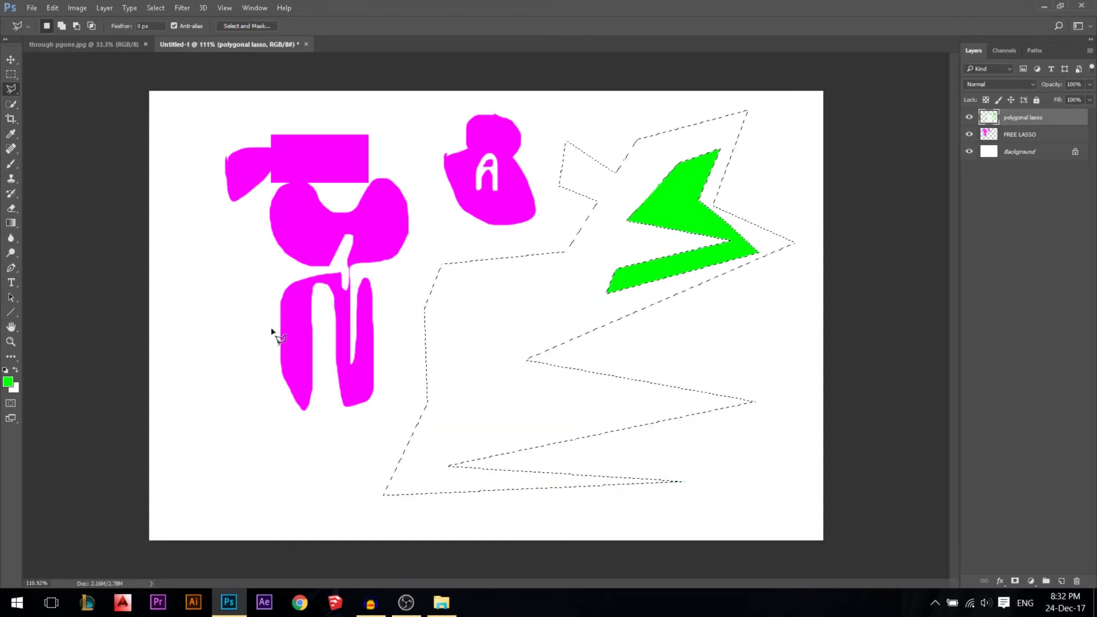
{"action": "key", "text": "alt"}
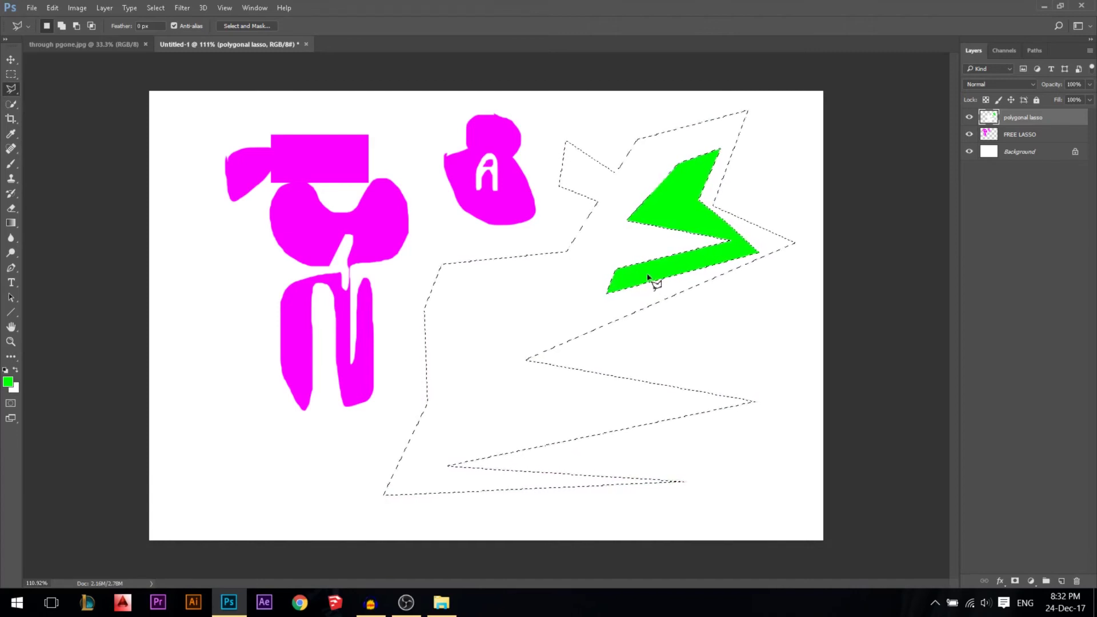
{"action": "key", "text": "alt+BackSpace"}
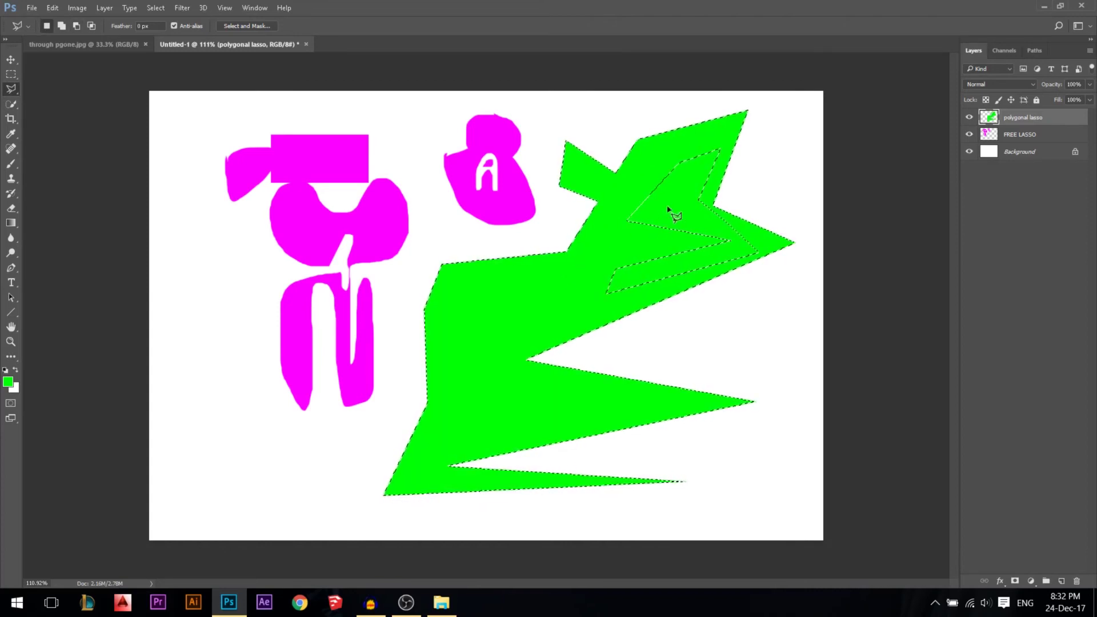
Step: Invert the selection, fill it with white, deselect, and move the polygonal lasso layer beneath the FREE LASSO layer
{"action": "right_click", "coordinate": [619, 209]}
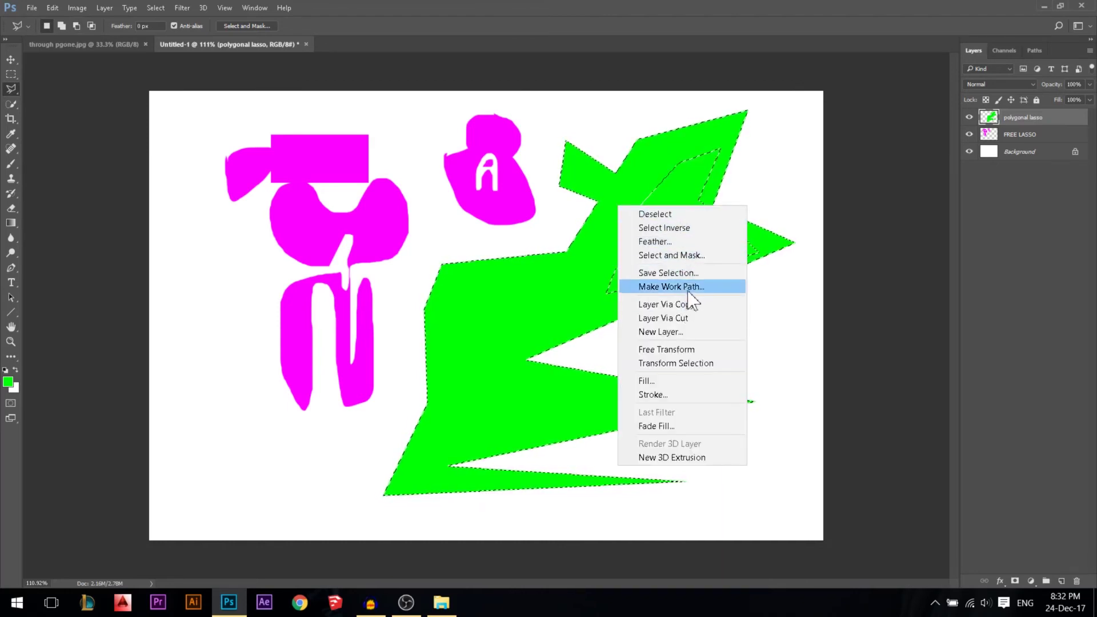
{"action": "left_click", "coordinate": [657, 229]}
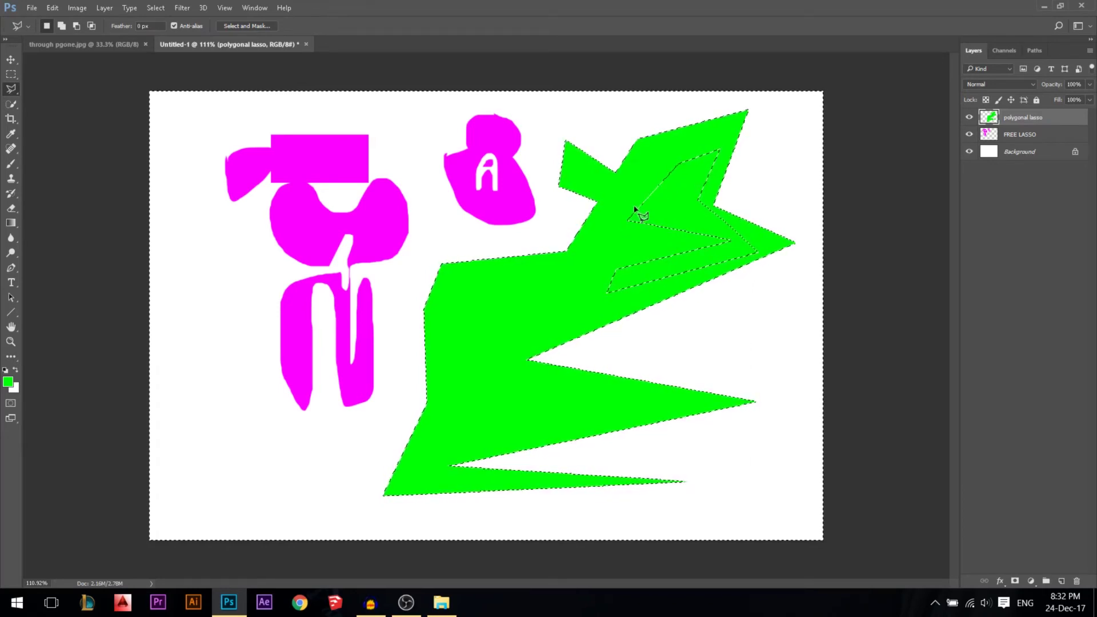
{"action": "key", "text": "ctrl+BackSpace"}
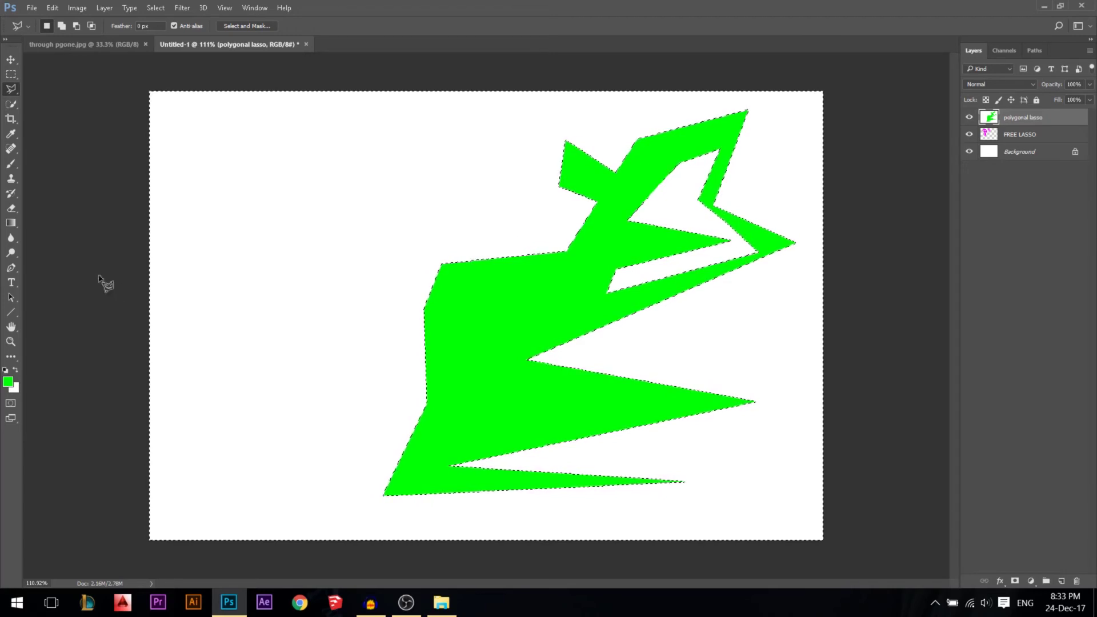
{"action": "key", "text": "ctrl+d"}
{"action": "left_click_drag", "start_coordinate": [1026, 118], "coordinate": [1026, 147]}
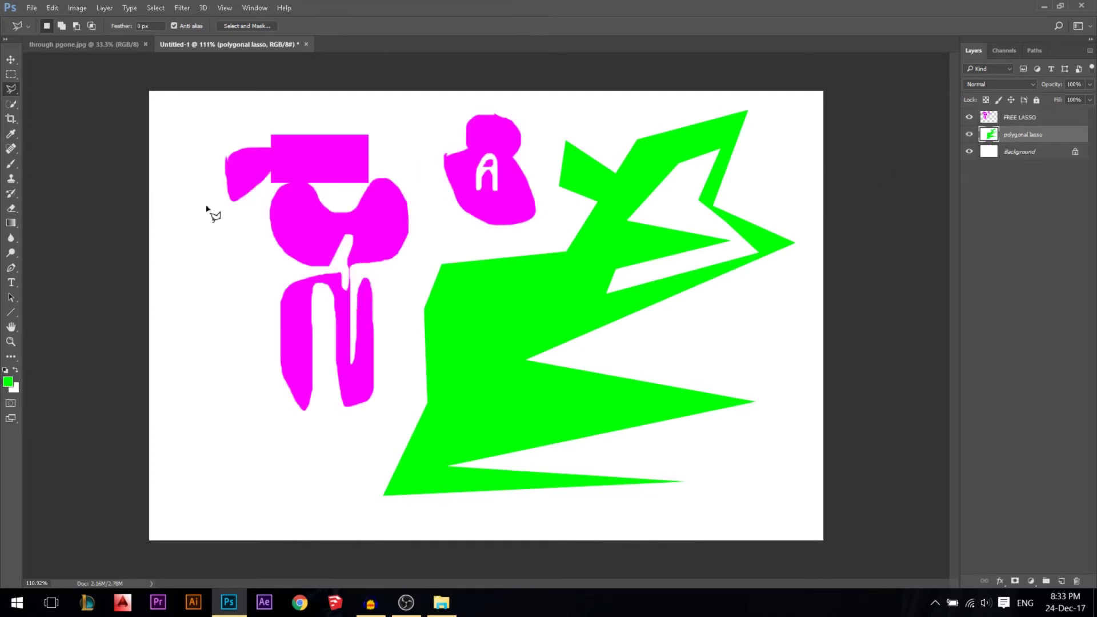
Step: Combine a rectangular selection at the canvas's lower left with an overlapping polygonal one, fill both with green and deselect
{"action": "left_click", "coordinate": [11, 74]}
{"action": "left_click_drag", "start_coordinate": [174, 390], "coordinate": [238, 473]}
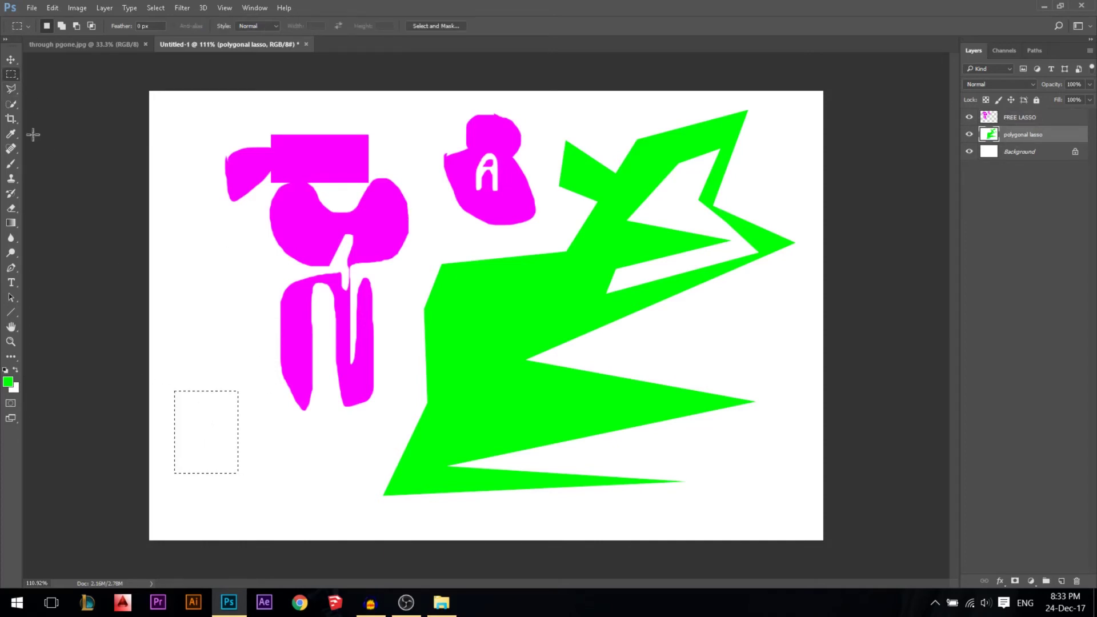
{"action": "left_click", "coordinate": [11, 89]}
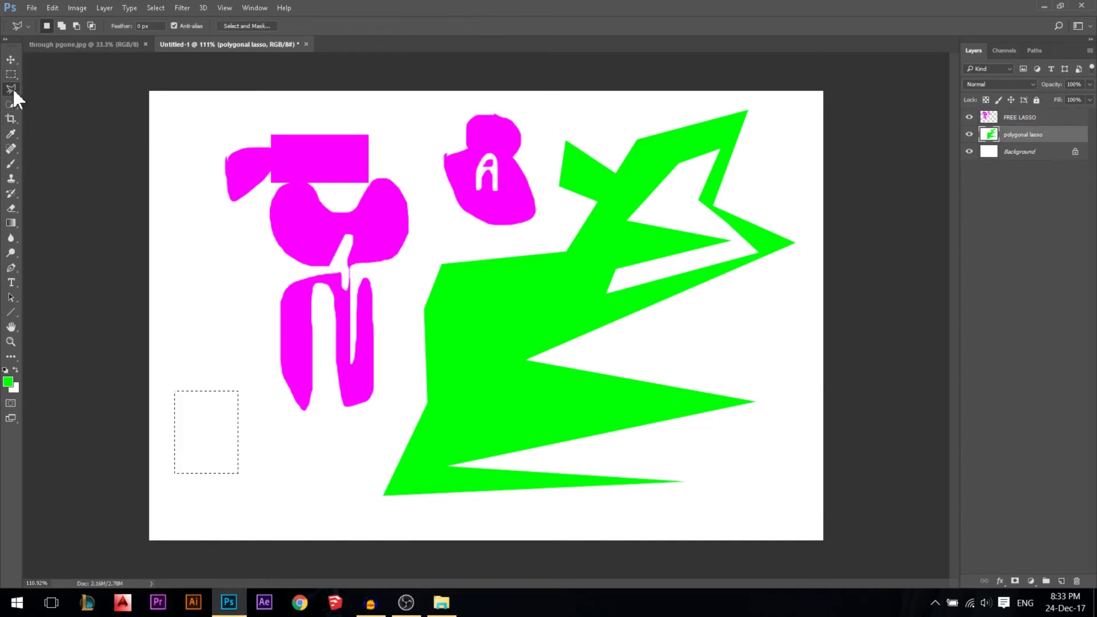
{"action": "left_click", "coordinate": [227, 413], "text": "shift"}
{"action": "left_click", "coordinate": [271, 358]}
{"action": "left_click", "coordinate": [304, 429]}
{"action": "left_click", "coordinate": [271, 456]}
{"action": "left_click", "coordinate": [237, 445]}
{"action": "left_click", "coordinate": [227, 413]}
{"action": "key", "text": "alt+BackSpace"}
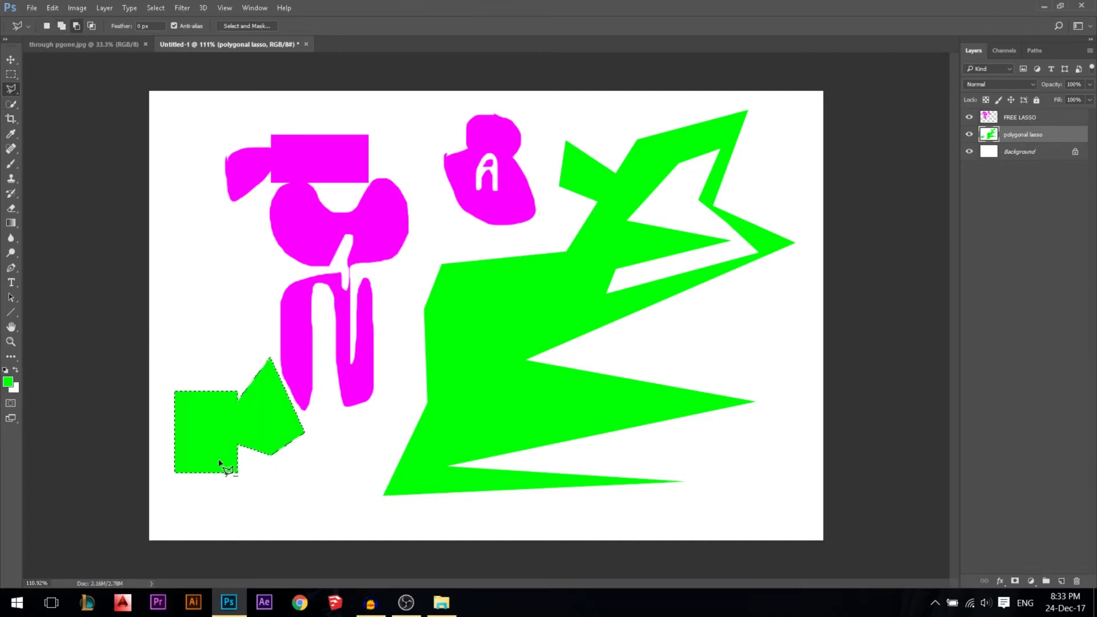
{"action": "key", "text": "ctrl+d"}
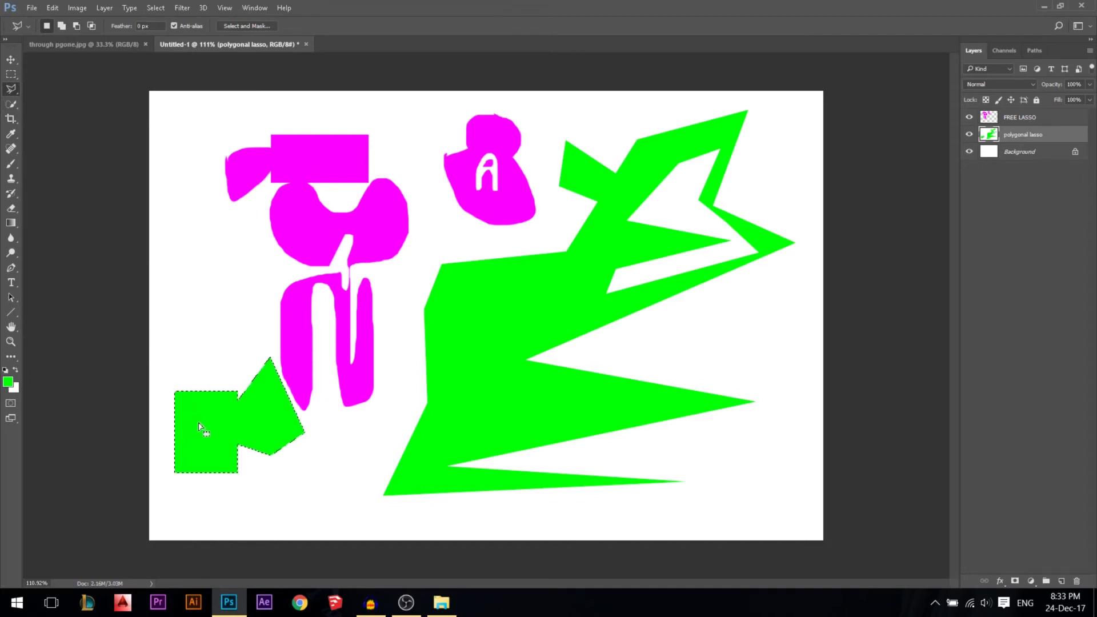
Step: Outline a small four-sided area inside the lower-left green shape, delete the selected pixels and deselect
{"action": "left_click", "coordinate": [198, 446]}
{"action": "left_click", "coordinate": [199, 419]}
{"action": "left_click", "coordinate": [247, 420]}
{"action": "left_click", "coordinate": [217, 463]}
{"action": "left_click", "coordinate": [198, 446]}
{"action": "key", "text": "Delete"}
{"action": "key", "text": "ctrl+d"}
{"action": "key", "text": "ctrl+z"}
{"action": "key", "text": "ctrl+d"}
Step: Delete the polygonal lasso and FREE LASSO layers
{"action": "key", "text": "Delete"}
{"action": "left_click", "coordinate": [1019, 118]}
{"action": "key", "text": "Delete"}
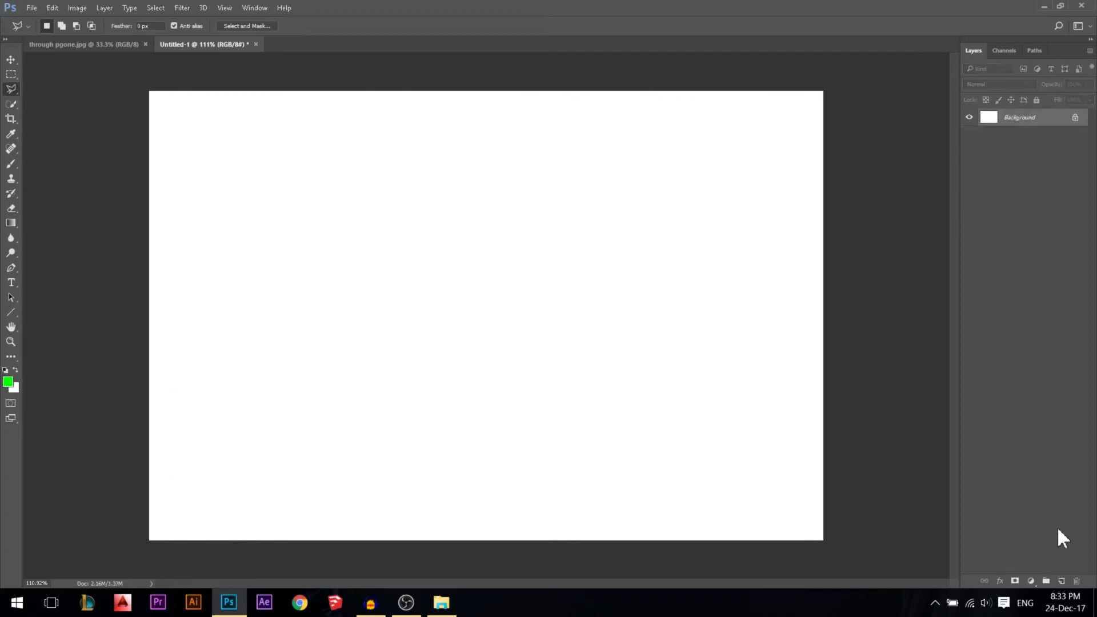
Step: Add a new layer and rename it straigh
{"action": "left_click", "coordinate": [1062, 581]}
{"action": "double_click", "coordinate": [1013, 117]}
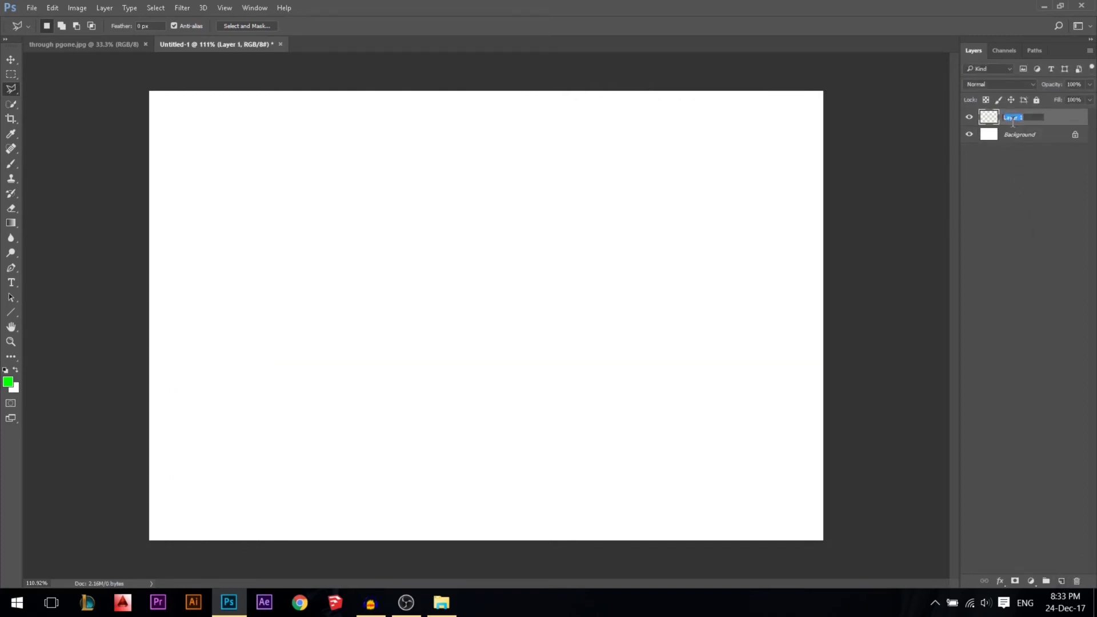
{"action": "type", "text": "straigh"}
{"action": "key", "text": "Return"}
Step: Try a polygonal lasso outline with segments constrained to horizontal and 45-degree directions, and remove its last points
{"action": "left_click", "coordinate": [227, 170]}
{"action": "key", "text": "Escape"}
{"action": "left_click", "coordinate": [261, 165]}
{"action": "key", "text": "shift"}
{"action": "left_click", "coordinate": [298, 126]}
{"action": "left_click", "coordinate": [406, 170]}
{"action": "left_click", "coordinate": [506, 263]}
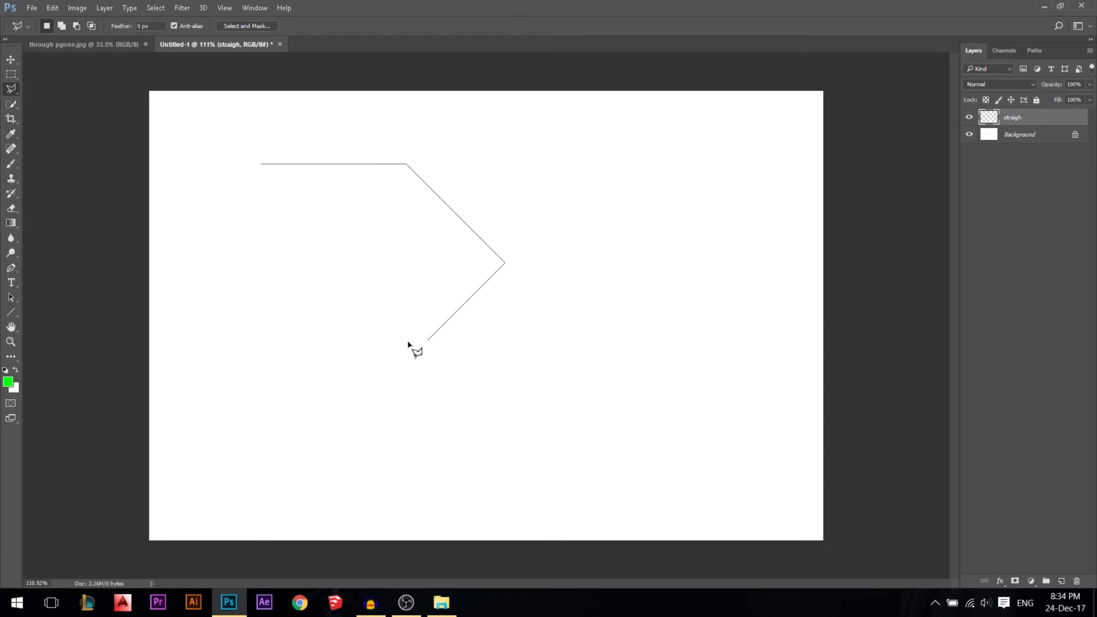
{"action": "left_click", "coordinate": [404, 364]}
{"action": "left_click", "coordinate": [313, 284]}
{"action": "key", "text": "BackSpace"}
{"action": "key", "text": "BackSpace"}
{"action": "key", "text": "BackSpace"}
Step: Try extending the outline with free zigzag segments while changing the zoom, and cancel the outline
{"action": "left_click", "coordinate": [422, 160]}
{"action": "left_click", "coordinate": [442, 140]}
{"action": "left_click", "coordinate": [456, 170]}
{"action": "left_click", "coordinate": [489, 155]}
{"action": "scroll", "coordinate": [508, 162], "scroll_direction": "up", "scroll_amount": 5}
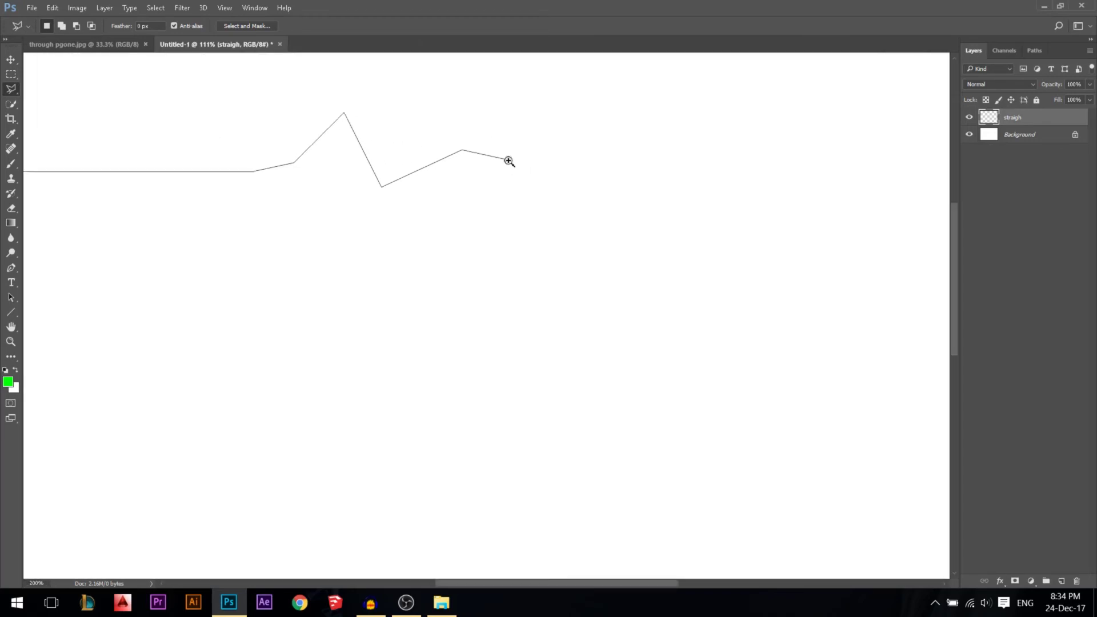
{"action": "scroll", "coordinate": [508, 162], "scroll_direction": "down", "scroll_amount": 5}
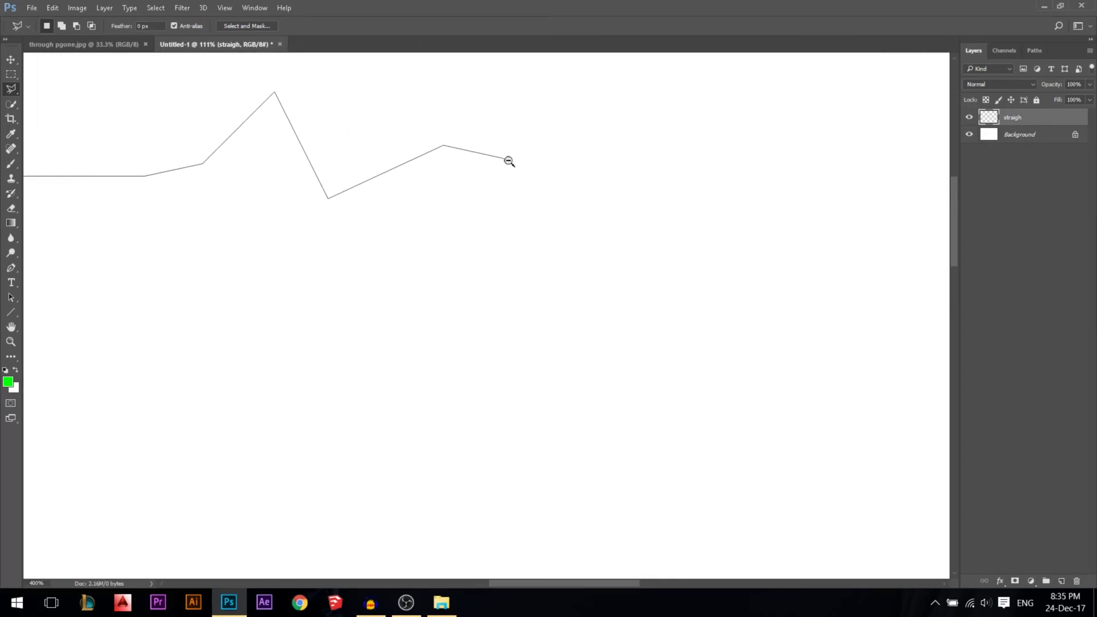
{"action": "scroll", "coordinate": [508, 161], "scroll_direction": "down", "scroll_amount": 1}
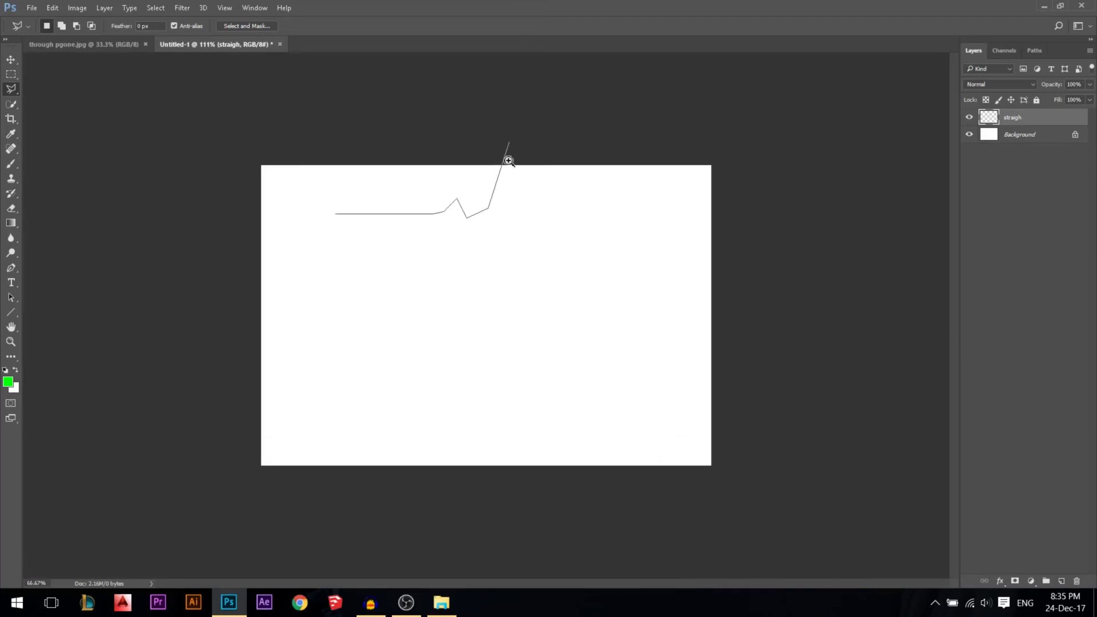
{"action": "scroll", "coordinate": [509, 162], "scroll_direction": "up", "scroll_amount": 2}
{"action": "left_click", "coordinate": [546, 210]}
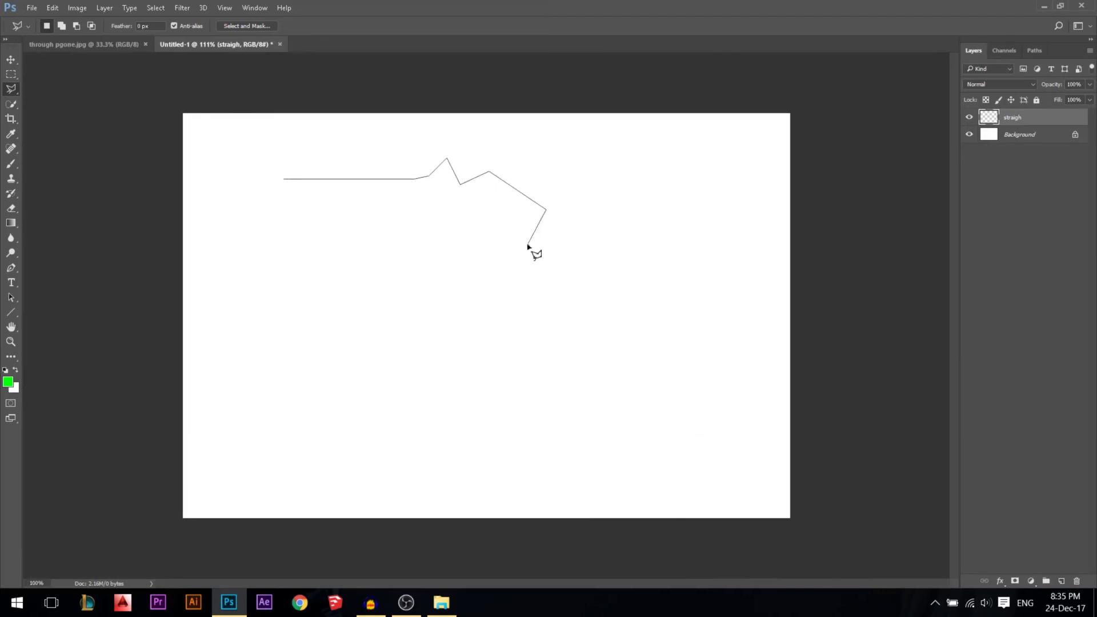
{"action": "key", "text": "Escape"}
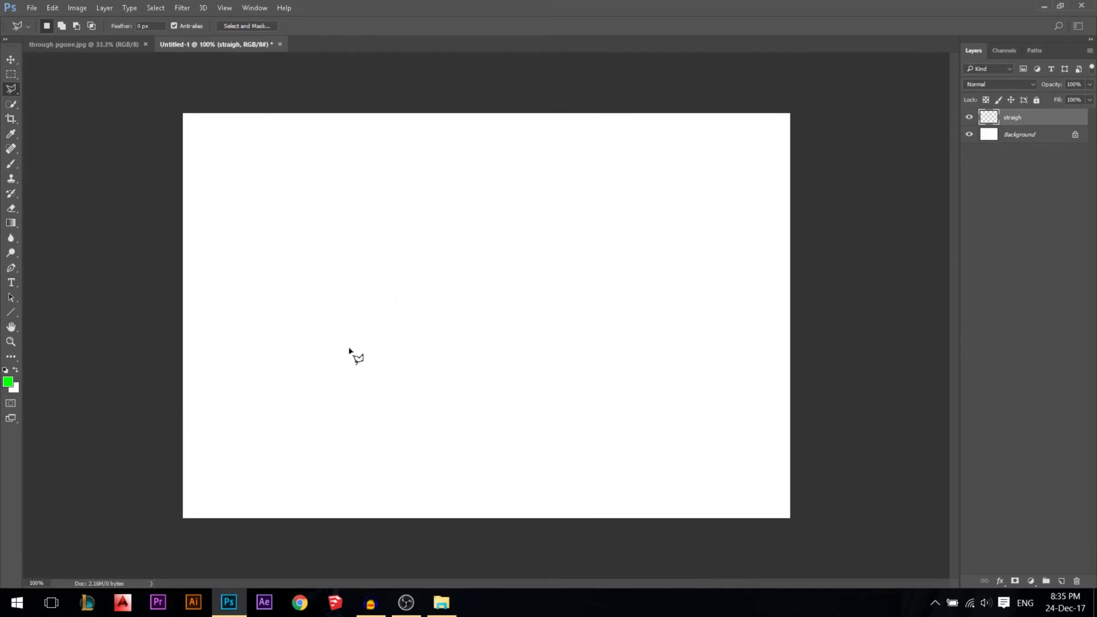
Step: Outline a block letter A with a pointed top using straight and 45-degree polygonal lasso segments, and close the selection
{"action": "left_click", "coordinate": [366, 373]}
{"action": "left_click", "coordinate": [367, 244]}
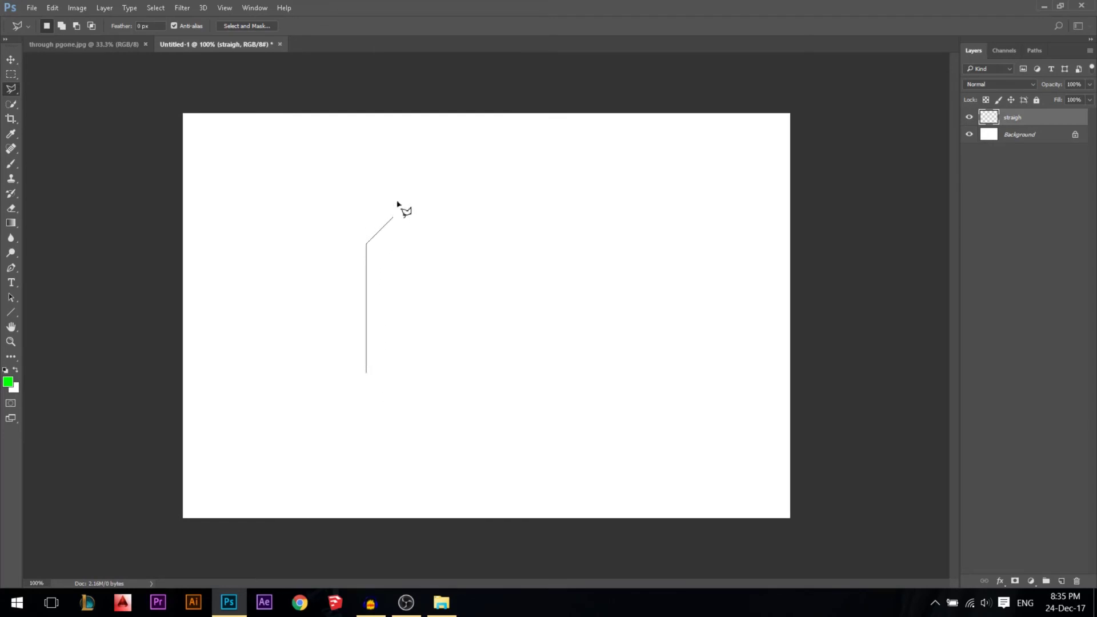
{"action": "left_click", "coordinate": [437, 174]}
{"action": "left_click", "coordinate": [501, 240]}
{"action": "left_click", "coordinate": [502, 374]}
{"action": "left_click", "coordinate": [462, 374]}
{"action": "left_click", "coordinate": [462, 285]}
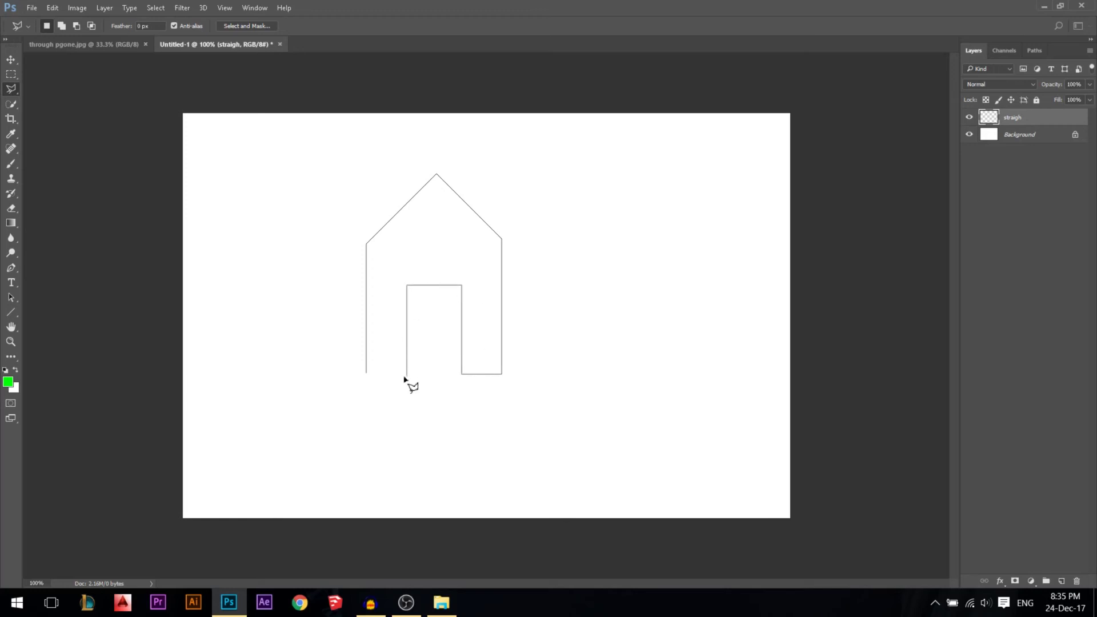
{"action": "double_click", "coordinate": [407, 375]}
Step: Subtract a small house-shaped opening from the upper part of the letter A selection, fill it with green and deselect
{"action": "left_click", "coordinate": [404, 266], "text": "alt"}
{"action": "left_click", "coordinate": [462, 266]}
{"action": "left_click", "coordinate": [462, 249]}
{"action": "left_click", "coordinate": [434, 221]}
{"action": "double_click", "coordinate": [406, 248]}
{"action": "key", "text": "alt+BackSpace"}
{"action": "key", "text": "ctrl+d"}
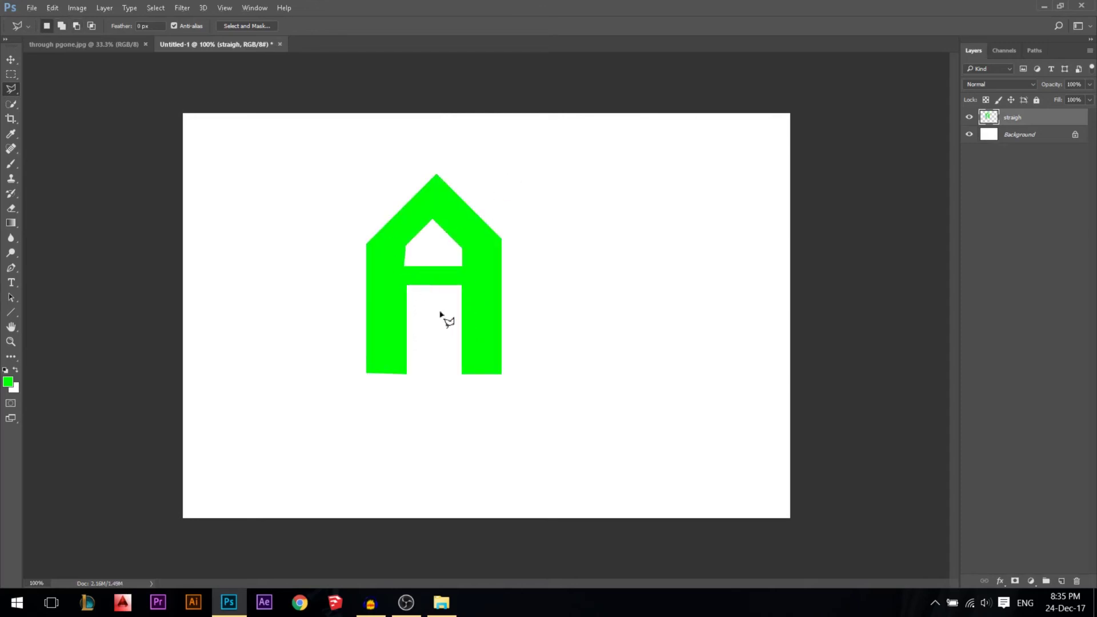
Step: Build an H-shaped selection from combined rectangular marquees to the right of the green letter A
{"action": "left_click", "coordinate": [10, 75]}
{"action": "mouse_move", "coordinate": [634, 371]}
{"action": "left_mouse_down"}
{"action": "mouse_move", "coordinate": [614, 320]}
{"action": "mouse_move", "coordinate": [609, 246]}
{"action": "left_mouse_up"}
{"action": "left_click_drag", "start_coordinate": [699, 246], "coordinate": [739, 371]}
{"action": "left_click_drag", "start_coordinate": [730, 367], "coordinate": [729, 368]}
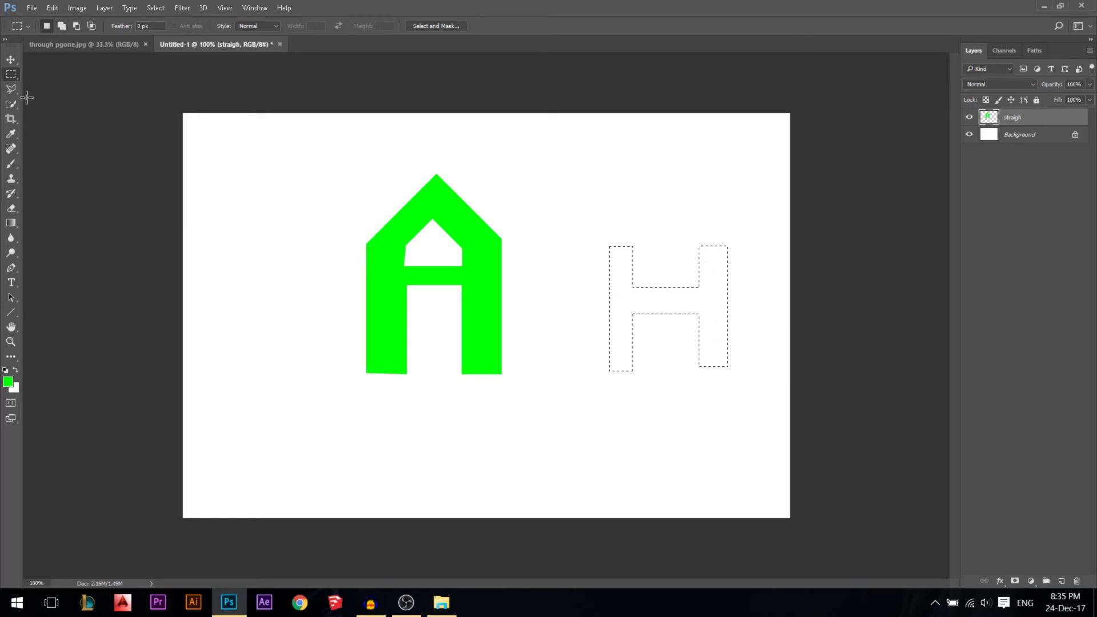
Step: Add a hollow pointed roof to the H-shaped selection with the Polygonal Lasso, fill the resulting letter A with green and deselect
{"action": "left_click", "coordinate": [11, 88]}
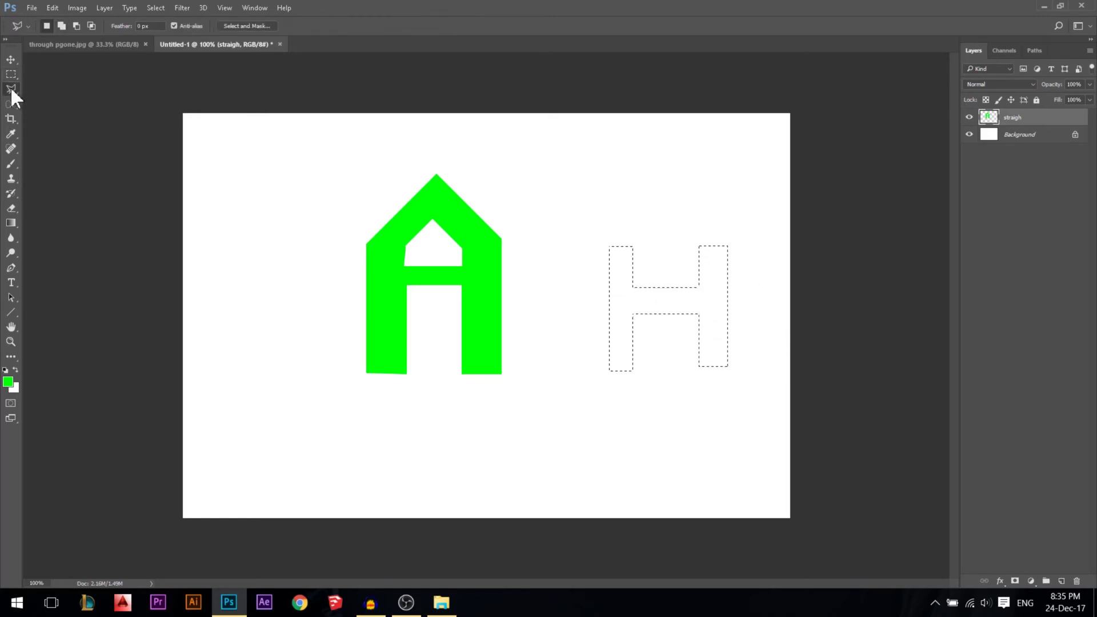
{"action": "left_click", "coordinate": [633, 246]}
{"action": "left_click", "coordinate": [667, 179]}
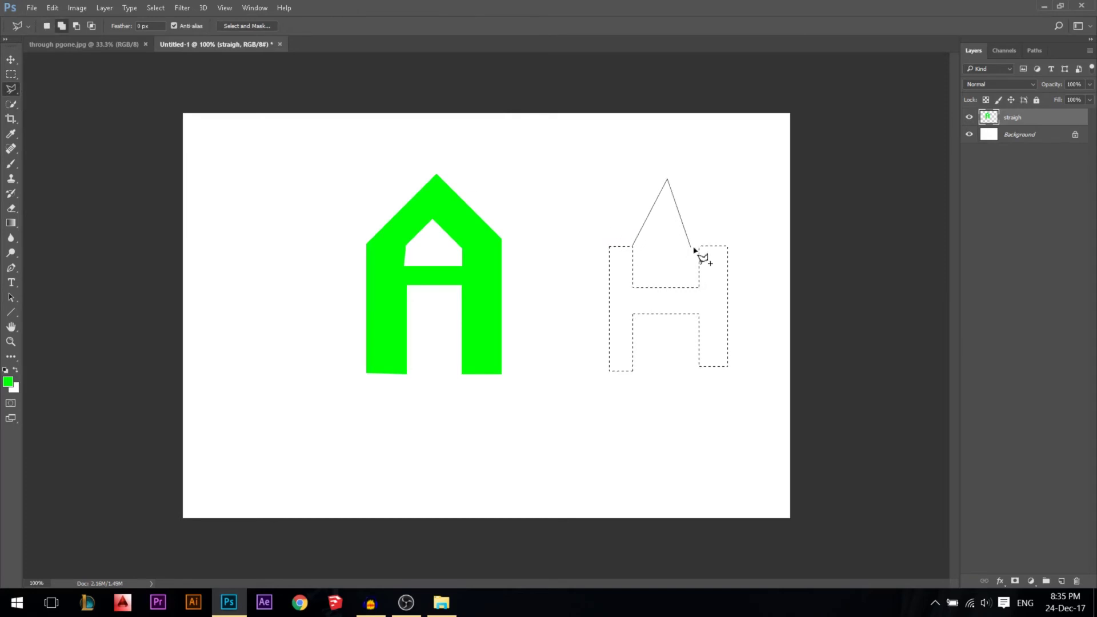
{"action": "left_click", "coordinate": [700, 246]}
{"action": "left_click", "coordinate": [727, 247]}
{"action": "left_click", "coordinate": [669, 133]}
{"action": "left_click", "coordinate": [610, 246]}
{"action": "left_click", "coordinate": [632, 247]}
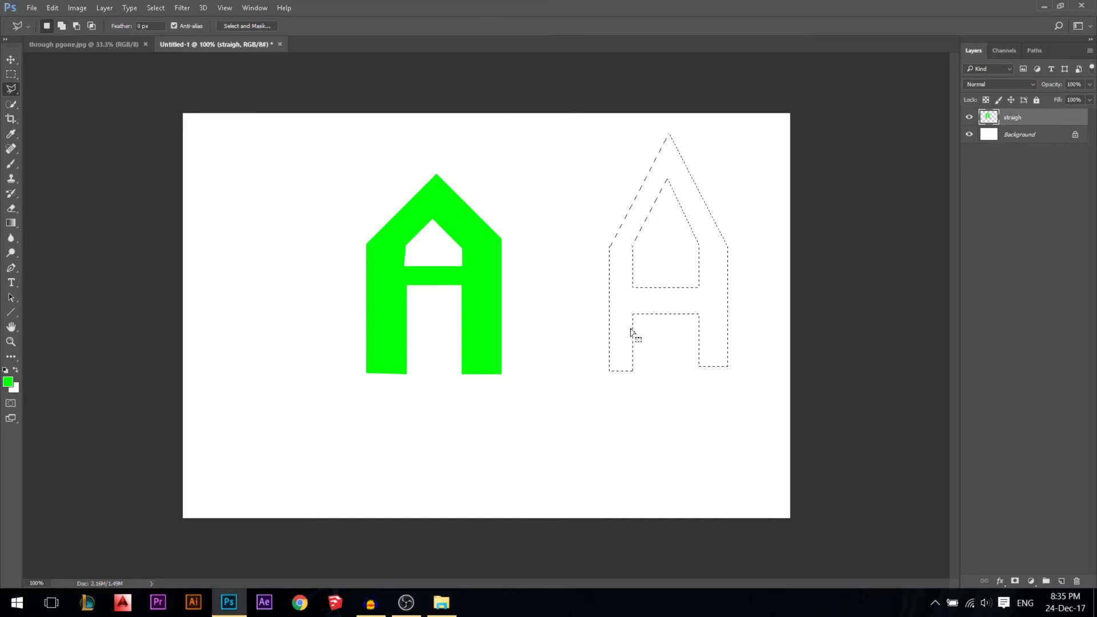
{"action": "key", "text": "alt+BackSpace"}
{"action": "key", "text": "ctrl+d"}
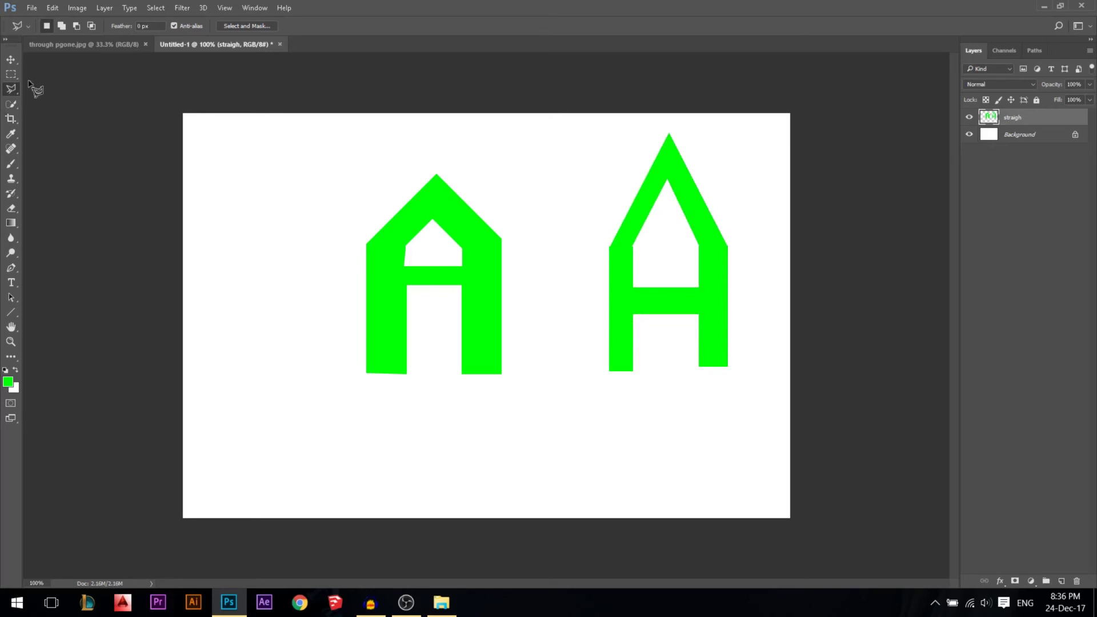
Step: Delete the straigh layer and add a new layer named Feather
{"action": "right_click", "coordinate": [15, 85]}
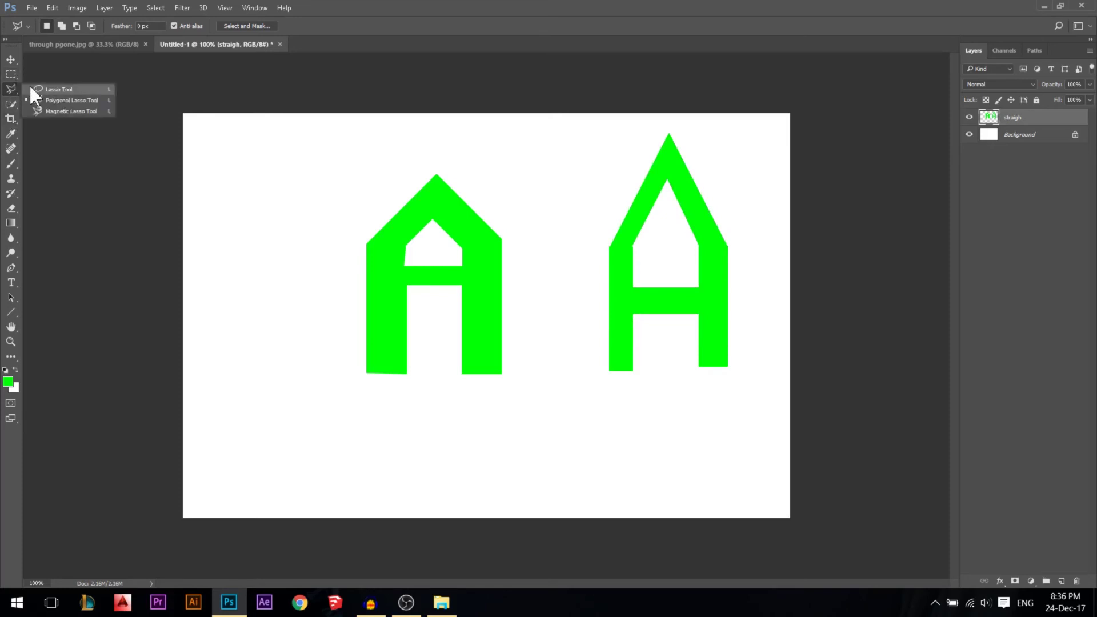
{"action": "left_click", "coordinate": [71, 100]}
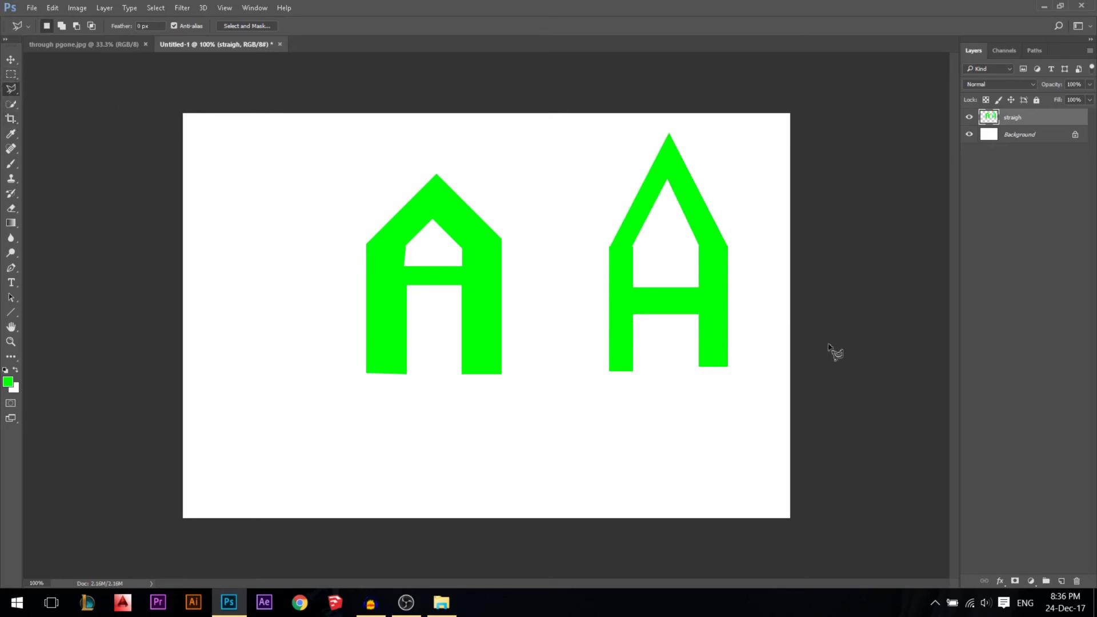
{"action": "key", "text": "Delete"}
{"action": "left_click", "coordinate": [1061, 580]}
{"action": "double_click", "coordinate": [1019, 117]}
{"action": "type", "text": "Feather"}
{"action": "key", "text": "Return"}
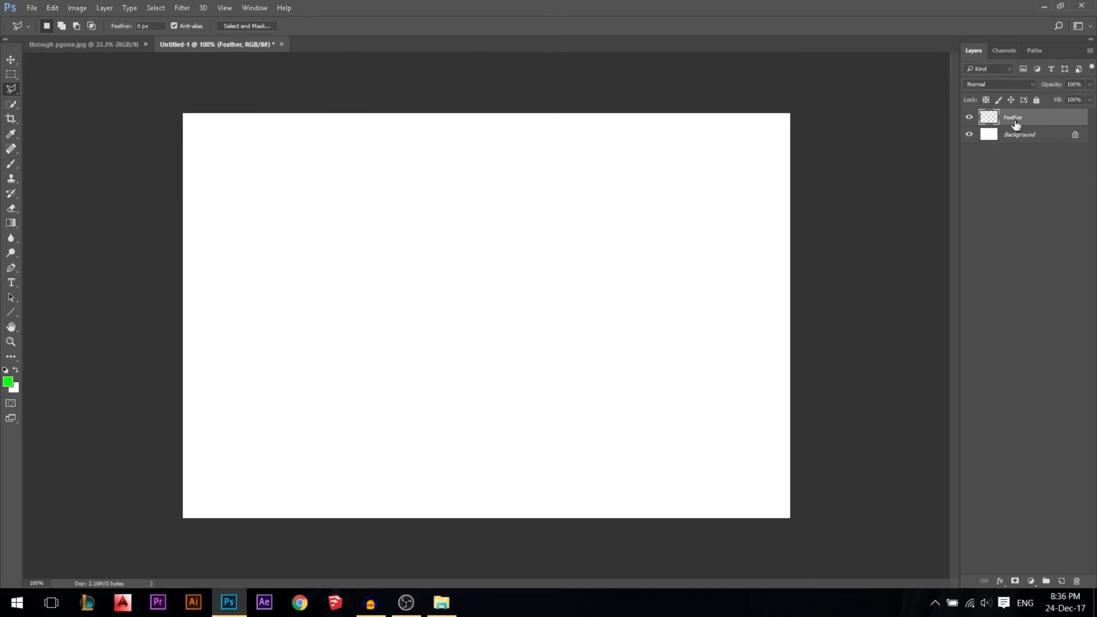
Step: Make a large rectangular marquee with an 8 px feather on the canvas, fill it with green, deselect, and inspect the soft edge
{"action": "left_click", "coordinate": [11, 74]}
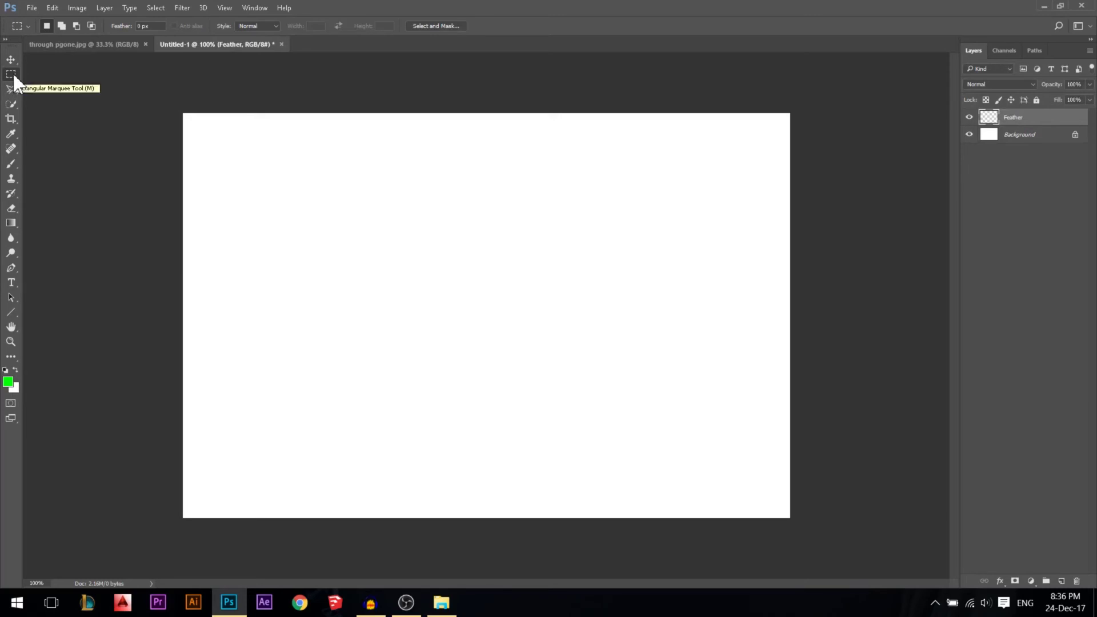
{"action": "left_click", "coordinate": [138, 29]}
{"action": "type", "text": "8"}
{"action": "left_click_drag", "start_coordinate": [289, 171], "coordinate": [677, 391]}
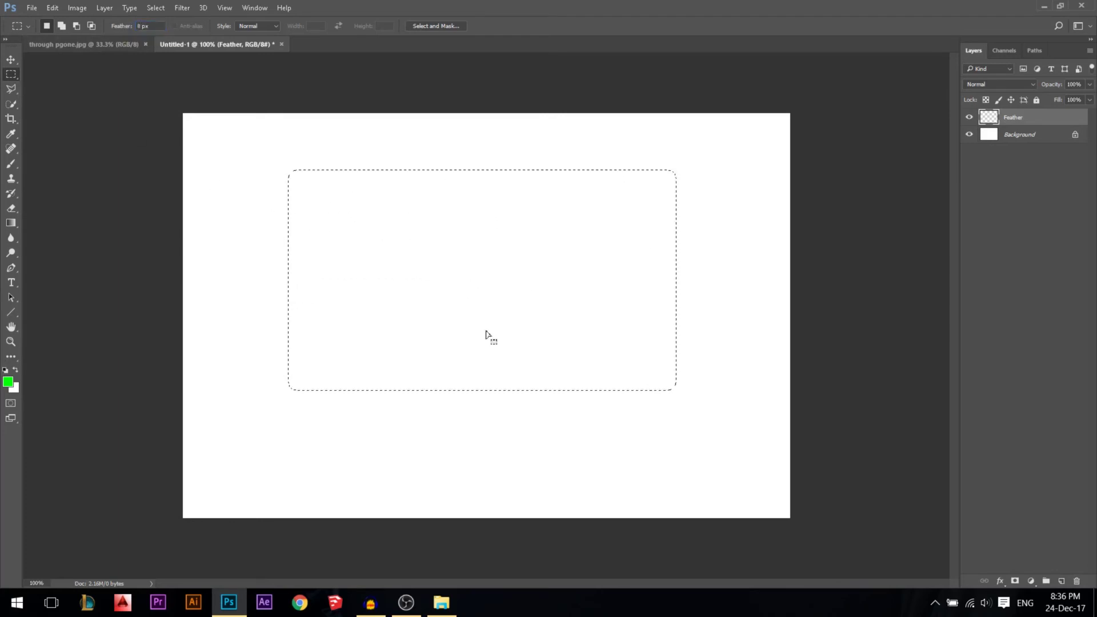
{"action": "key", "text": "alt+BackSpace"}
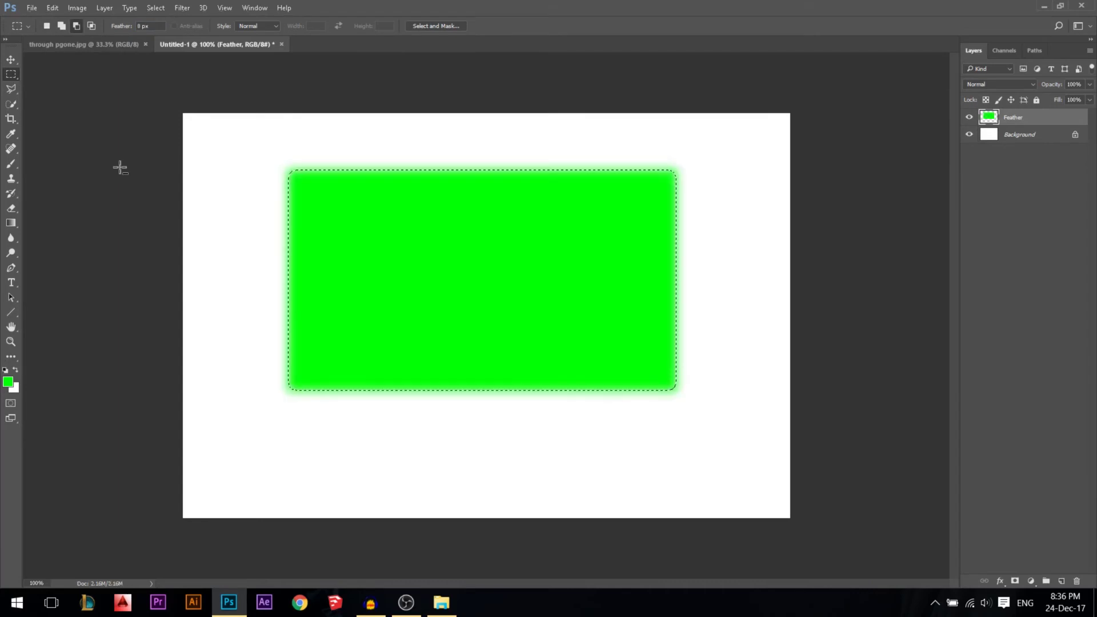
{"action": "key", "text": "ctrl+d"}
{"action": "scroll", "coordinate": [235, 274], "scroll_direction": "up", "scroll_amount": 10}
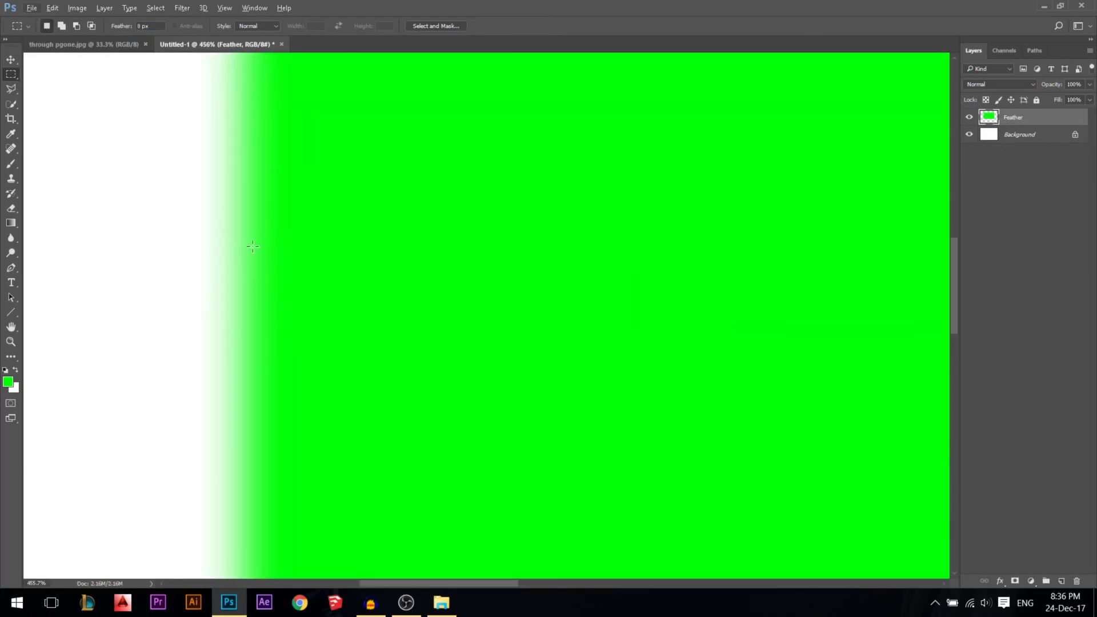
{"action": "scroll", "coordinate": [308, 226], "scroll_direction": "down", "scroll_amount": 10}
{"action": "scroll", "coordinate": [318, 220], "scroll_direction": "down", "scroll_amount": 1}
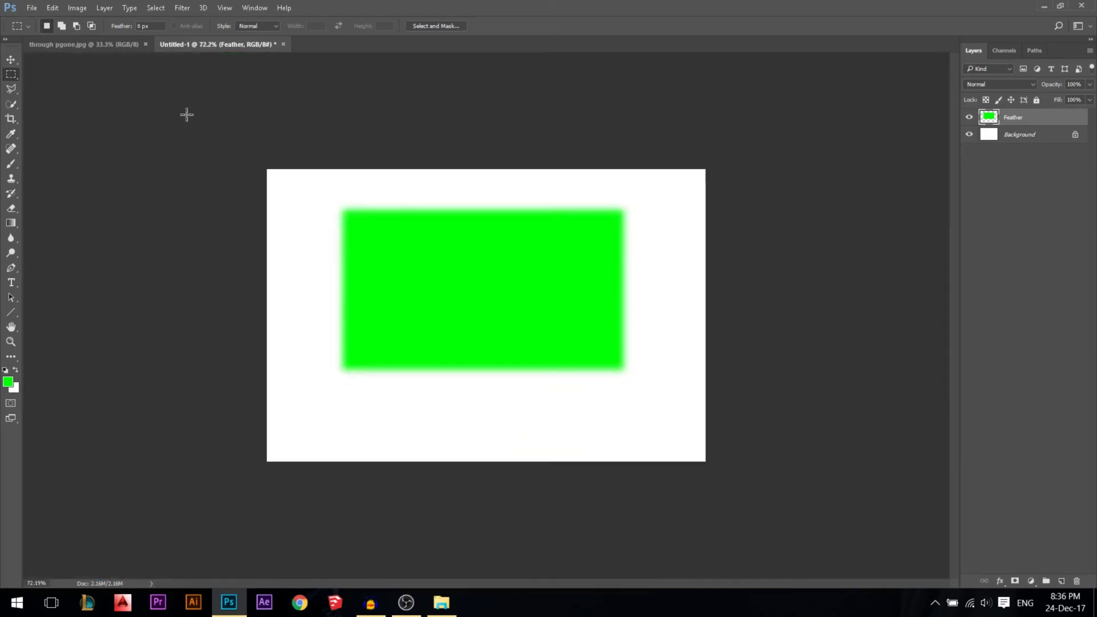
Step: Fill a thin rectangular marquee with 0 px feather in green below the soft rectangle, and compare the edges of both shapes
{"action": "left_click", "coordinate": [143, 26]}
{"action": "type", "text": "0"}
{"action": "left_click_drag", "start_coordinate": [345, 387], "coordinate": [624, 426]}
{"action": "key", "text": "alt+BackSpace"}
{"action": "scroll", "coordinate": [629, 429], "scroll_direction": "up", "scroll_amount": 10}
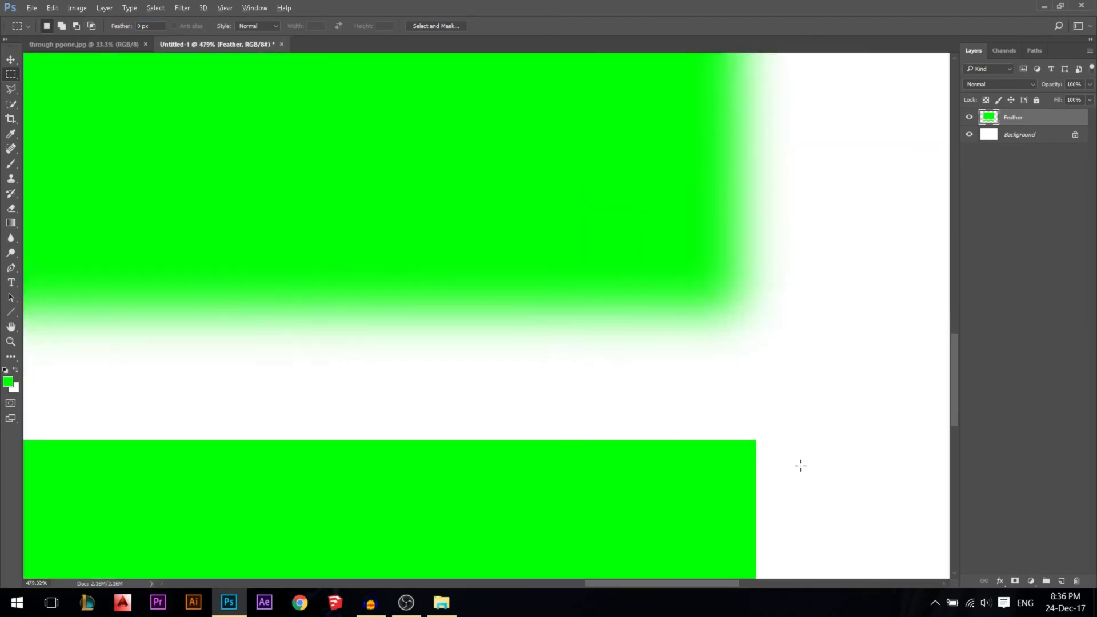
{"action": "scroll", "coordinate": [746, 440], "scroll_direction": "up", "scroll_amount": 1}
{"action": "scroll", "coordinate": [749, 448], "scroll_direction": "down", "scroll_amount": 2}
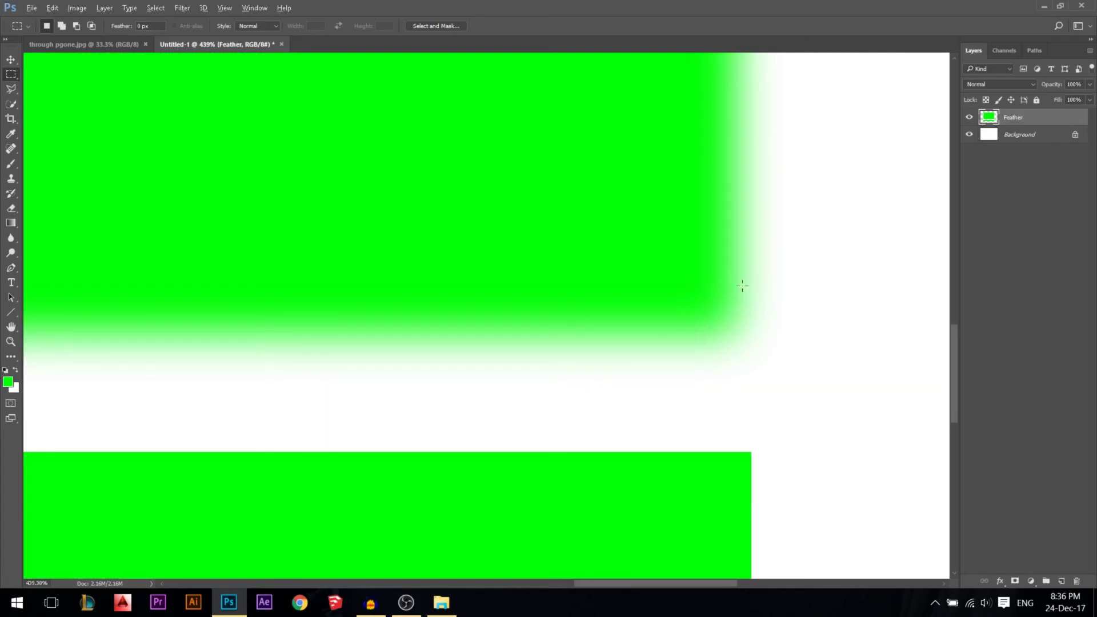
{"action": "scroll", "coordinate": [742, 286], "scroll_direction": "down", "scroll_amount": 6}
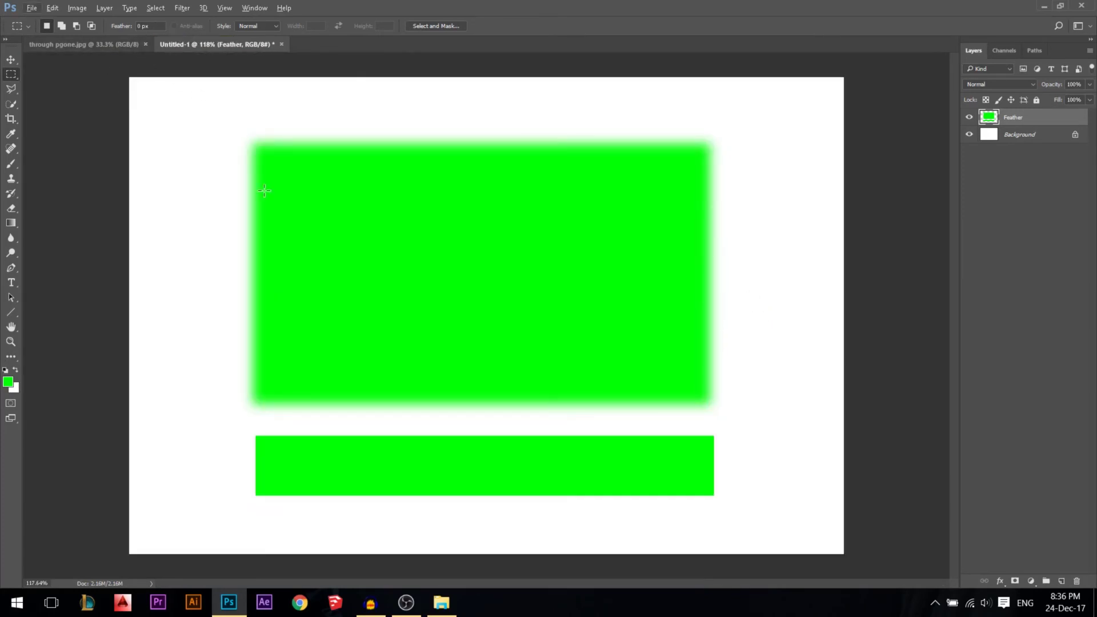
Step: Delete the Feather layer, and switch to the through pgone.jpg image with the Quick Selection tool active
{"action": "key", "text": "Delete"}
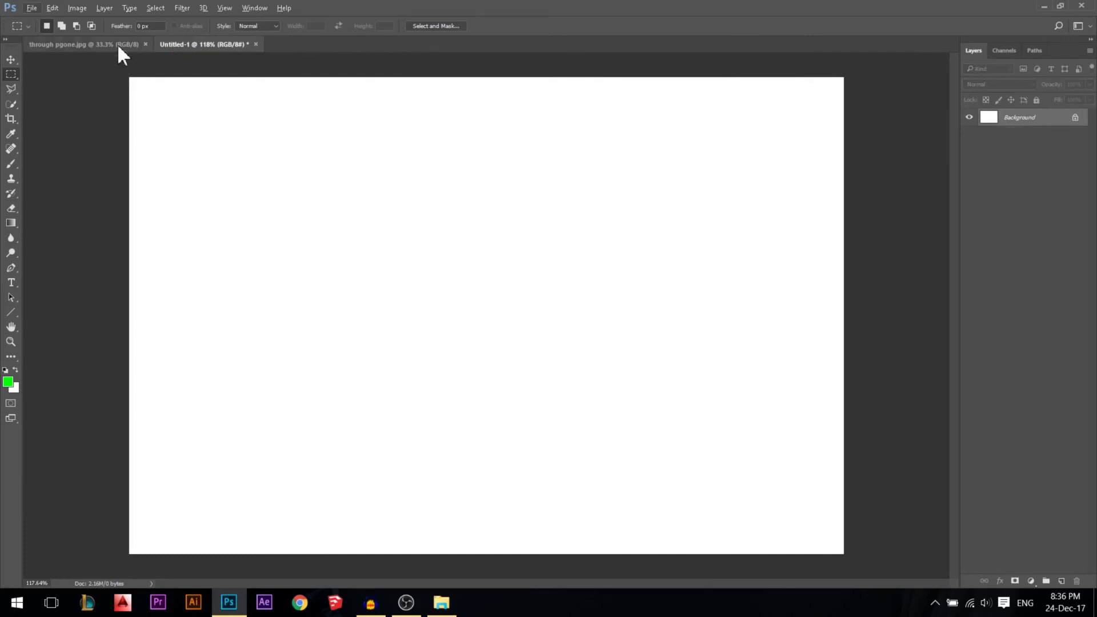
{"action": "left_click", "coordinate": [13, 73]}
{"action": "left_click", "coordinate": [11, 88]}
{"action": "left_click", "coordinate": [12, 74]}
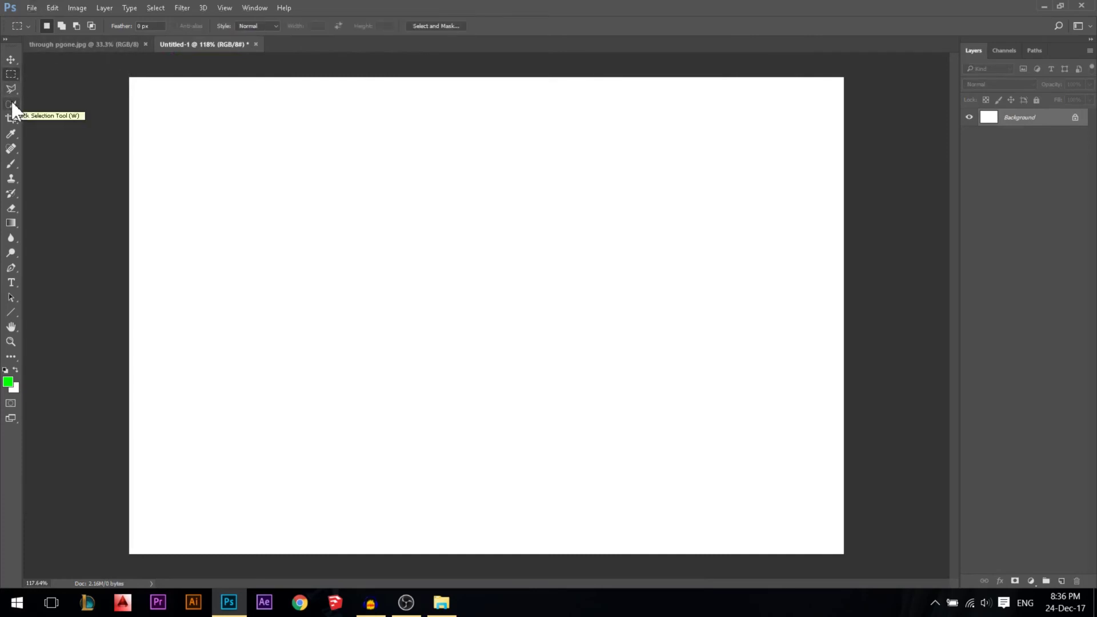
{"action": "left_click", "coordinate": [11, 102]}
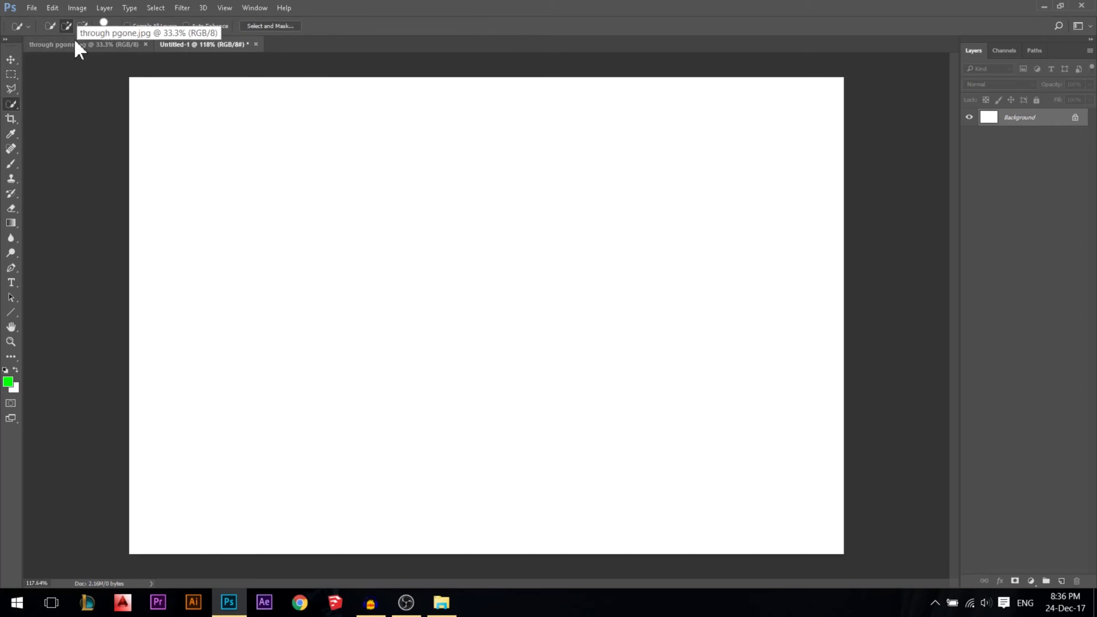
{"action": "left_click", "coordinate": [73, 40]}
Step: Select the whole sky around the phone using Quick Selection with a 193 px brush
{"action": "right_click", "coordinate": [8, 105]}
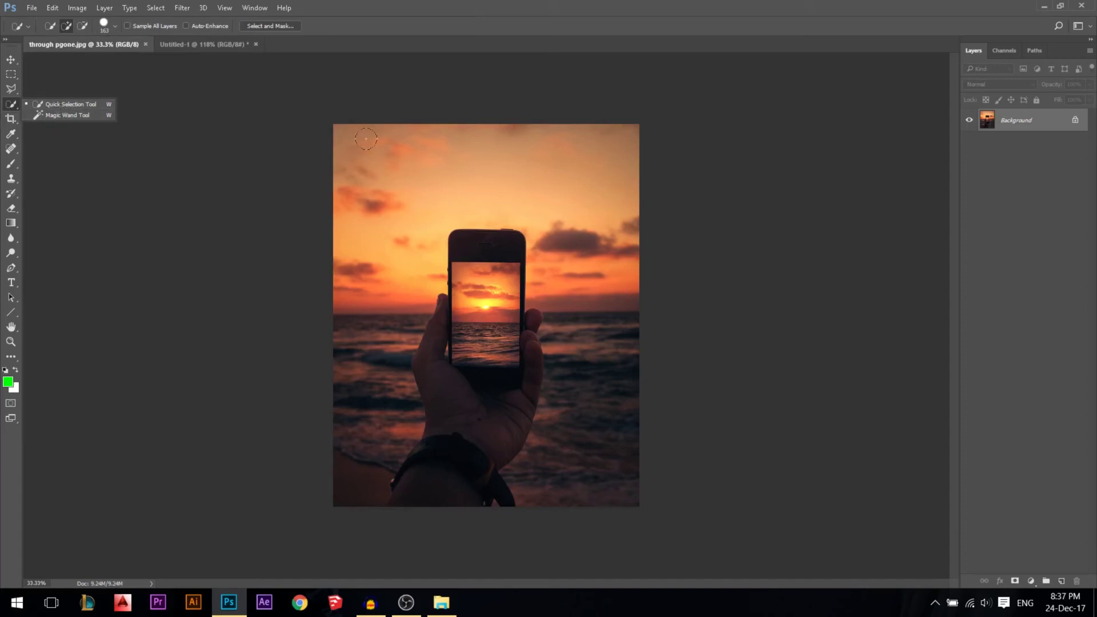
{"action": "right_click", "coordinate": [417, 184]}
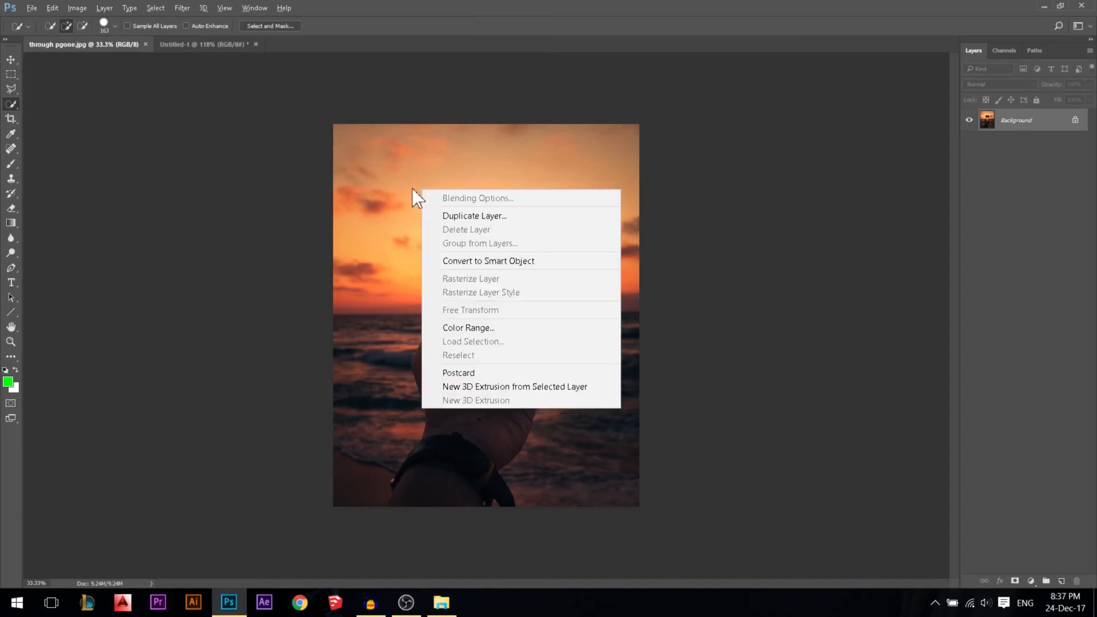
{"action": "left_click", "coordinate": [415, 187]}
{"action": "right_click", "coordinate": [441, 189]}
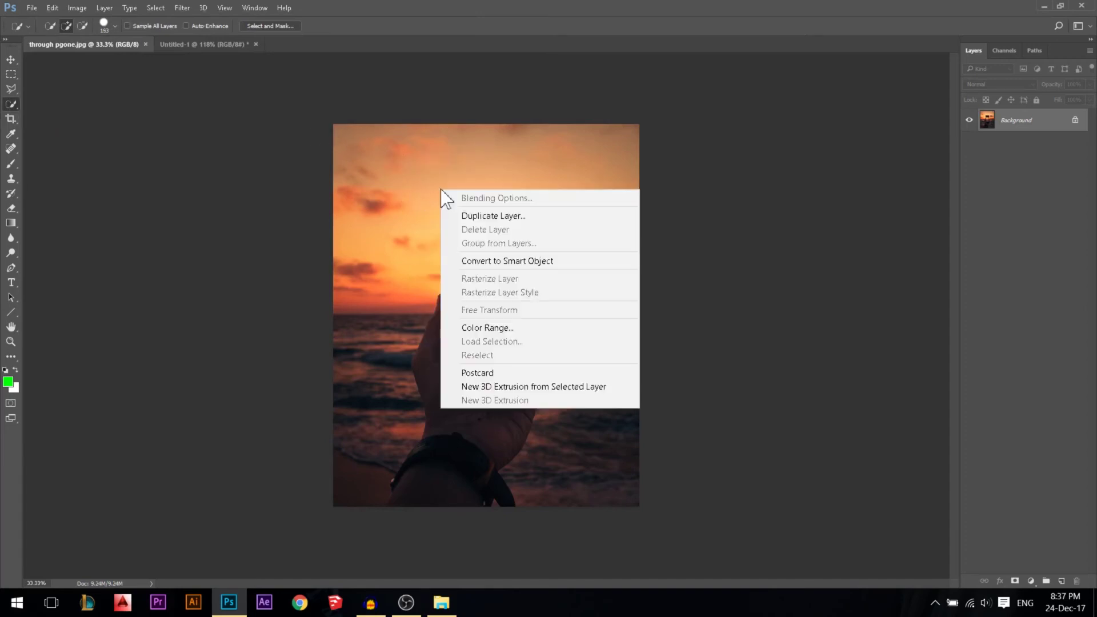
{"action": "left_click", "coordinate": [8, 101]}
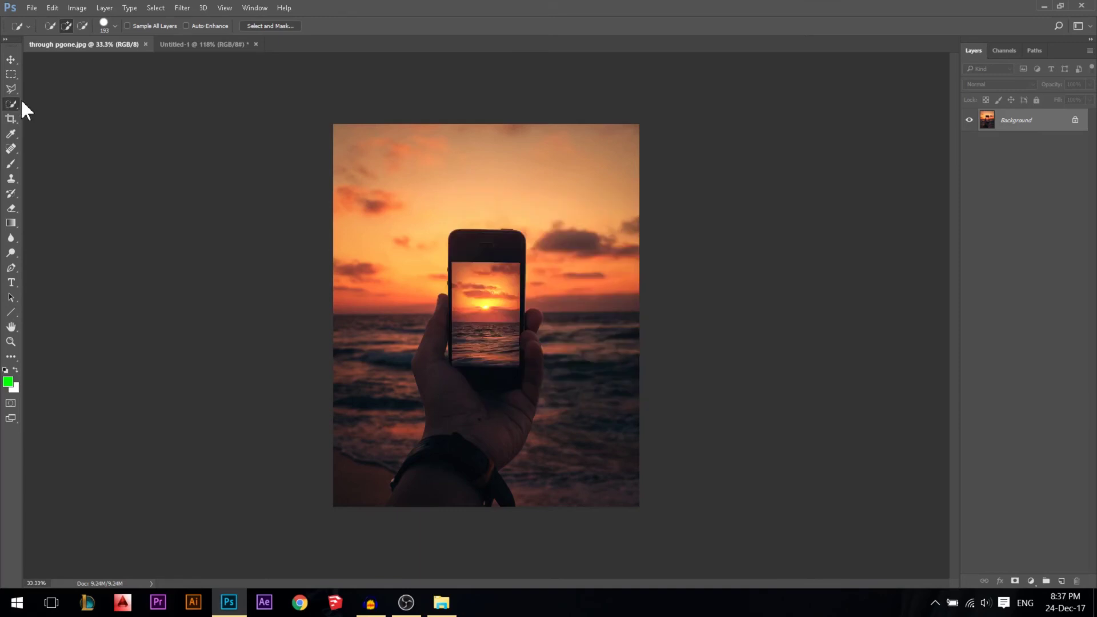
{"action": "left_click", "coordinate": [27, 27]}
{"action": "left_click", "coordinate": [27, 27]}
{"action": "mouse_move", "coordinate": [577, 182]}
{"action": "left_mouse_down"}
{"action": "mouse_move", "coordinate": [572, 172]}
{"action": "mouse_move", "coordinate": [480, 165]}
{"action": "mouse_move", "coordinate": [440, 177]}
{"action": "left_mouse_up"}
{"action": "mouse_move", "coordinate": [543, 214]}
{"action": "left_mouse_down"}
{"action": "mouse_move", "coordinate": [606, 280]}
{"action": "mouse_move", "coordinate": [555, 278]}
{"action": "left_mouse_up"}
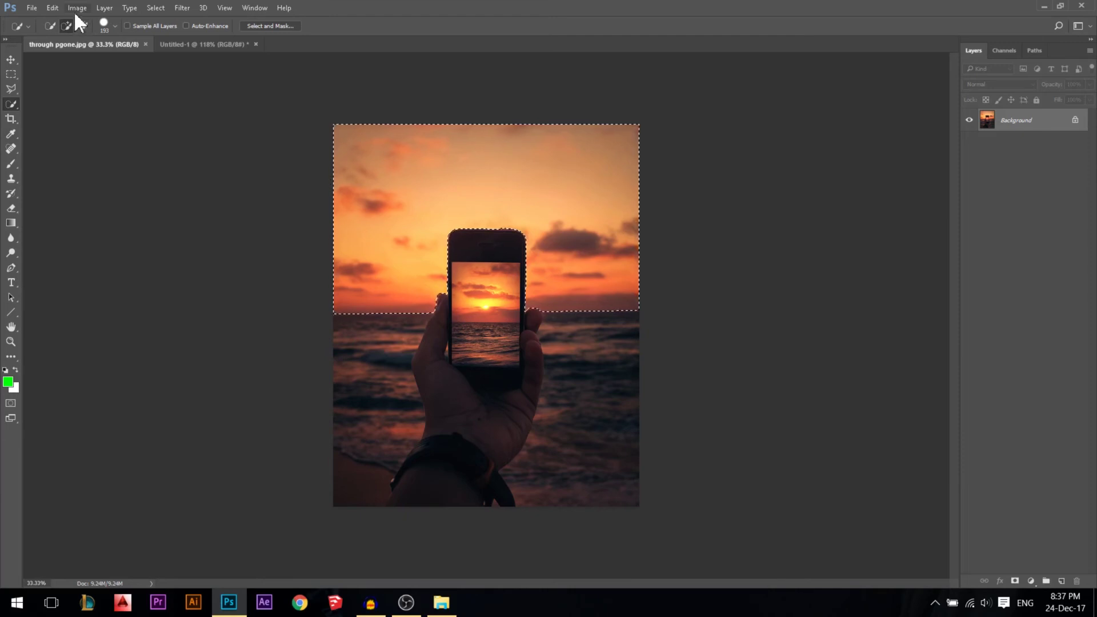
Step: Apply Brightness/Contrast to the selected sky with brightness -24 and contrast 66, and deselect
{"action": "left_click", "coordinate": [77, 8]}
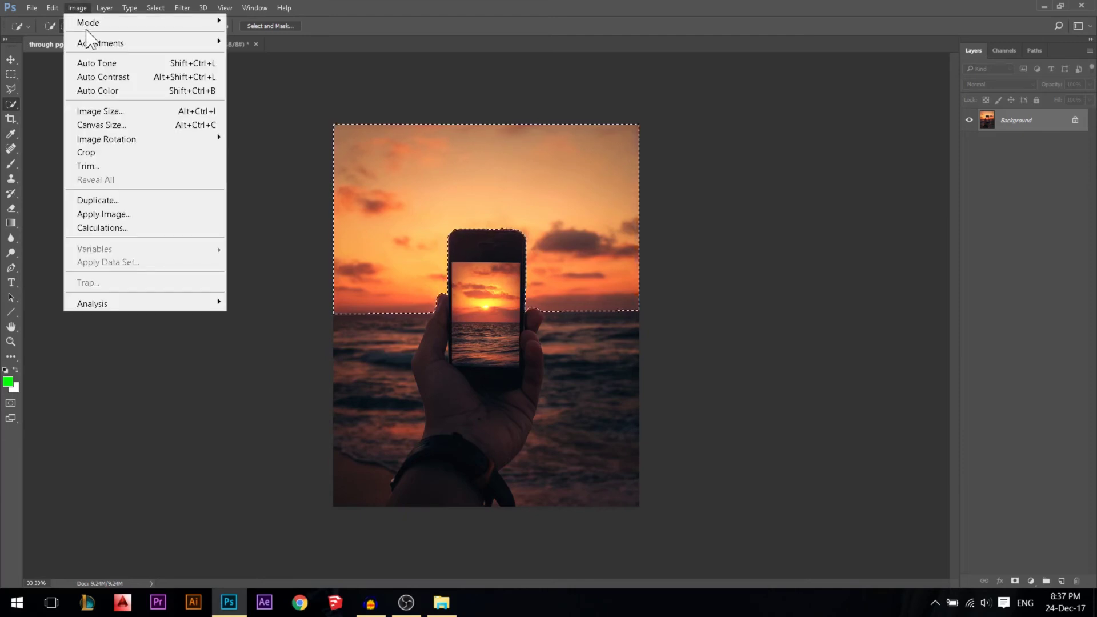
{"action": "mouse_move", "coordinate": [127, 43]}
{"action": "left_click", "coordinate": [269, 46]}
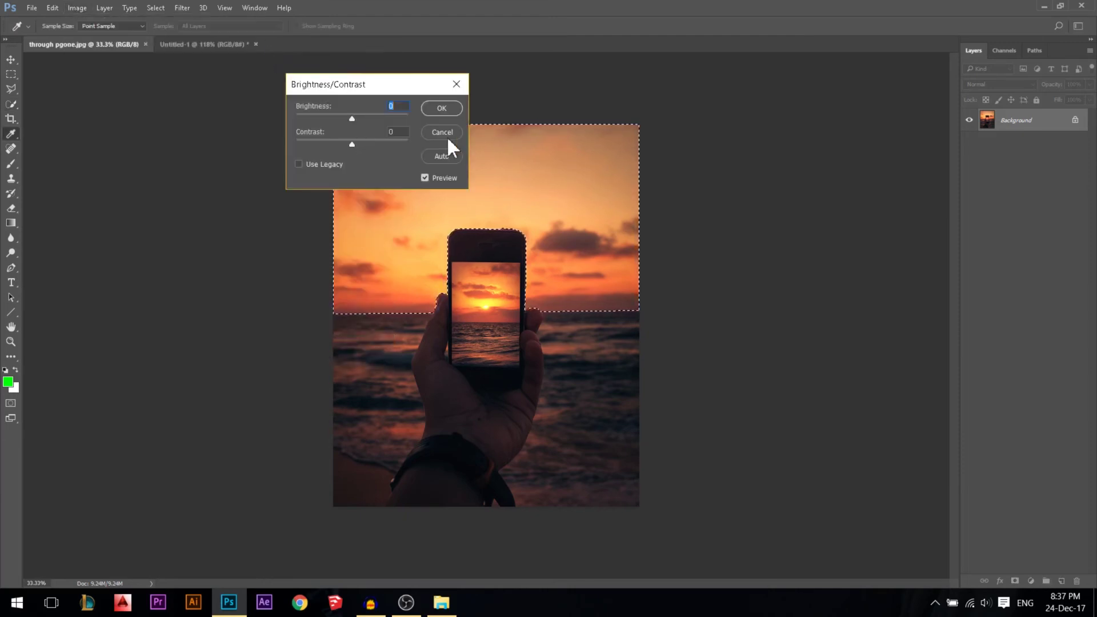
{"action": "mouse_move", "coordinate": [385, 93]}
{"action": "left_mouse_down"}
{"action": "mouse_move", "coordinate": [823, 91]}
{"action": "mouse_move", "coordinate": [816, 111]}
{"action": "mouse_move", "coordinate": [852, 104]}
{"action": "mouse_move", "coordinate": [749, 112]}
{"action": "mouse_move", "coordinate": [825, 136]}
{"action": "left_mouse_up"}
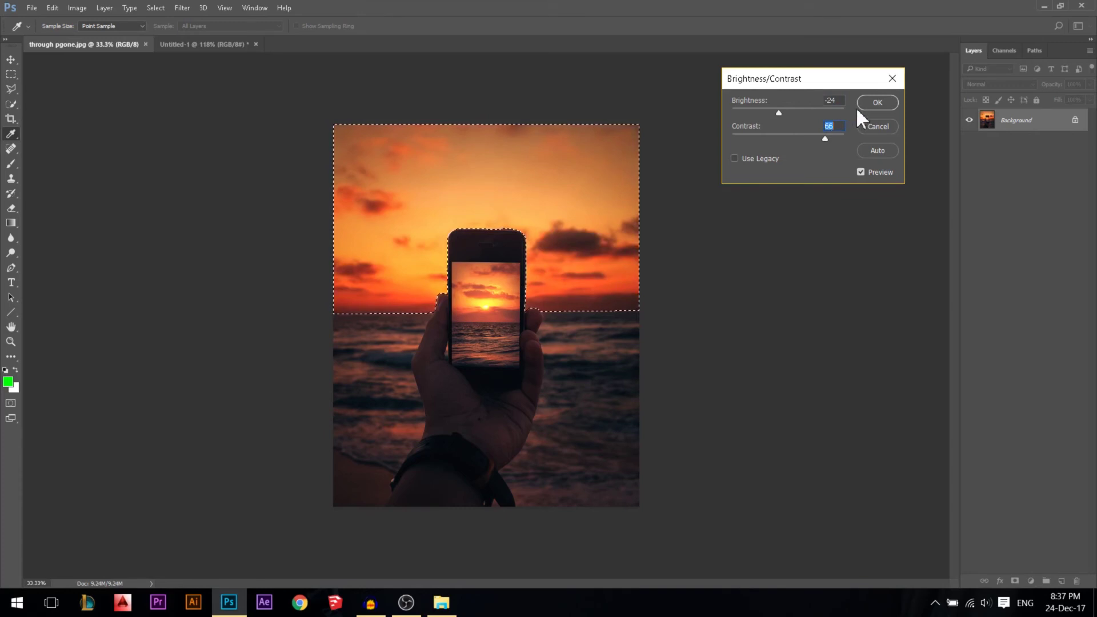
{"action": "left_click", "coordinate": [875, 103]}
{"action": "key", "text": "w"}
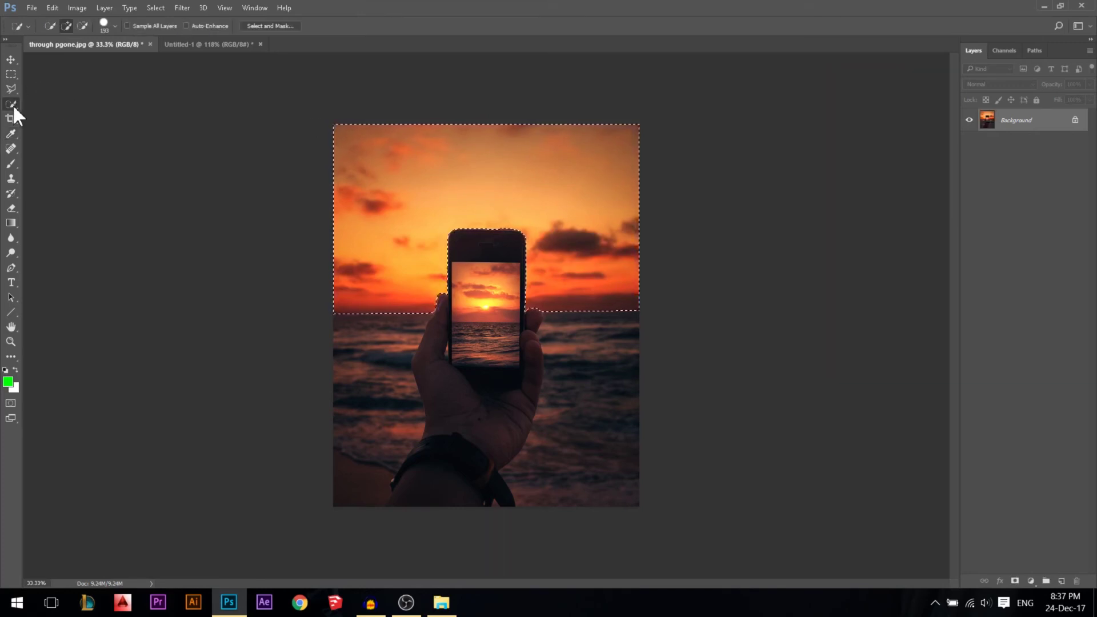
{"action": "key", "text": "ctrl+d"}
Step: Quick-select the sky again and subtract the strip of sea to the right of the phone from the selection
{"action": "right_click", "coordinate": [450, 195]}
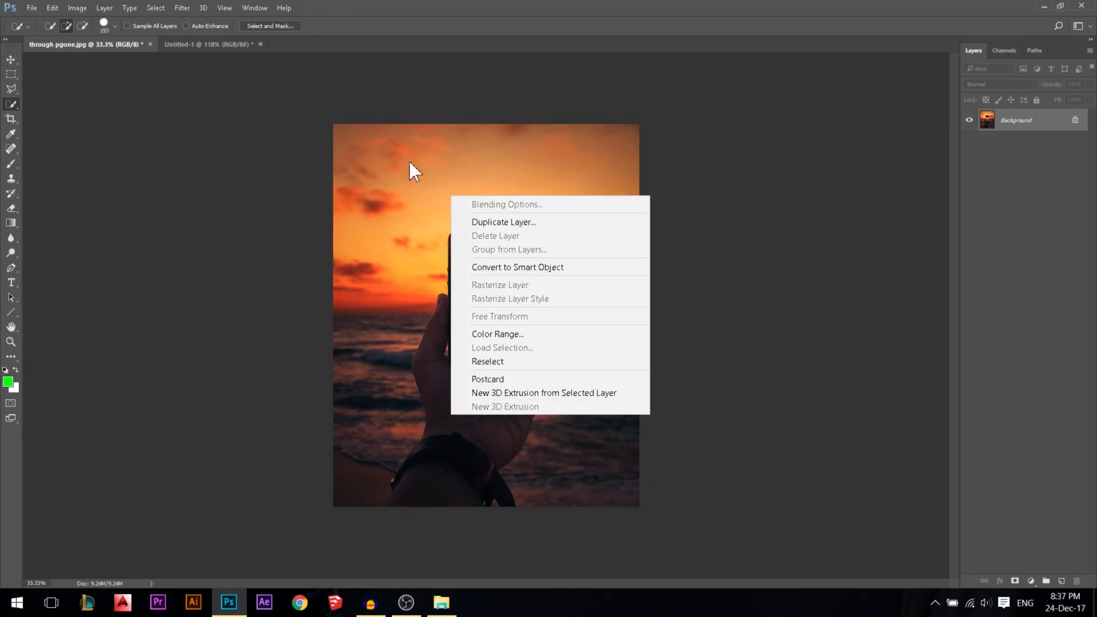
{"action": "left_click", "coordinate": [456, 66]}
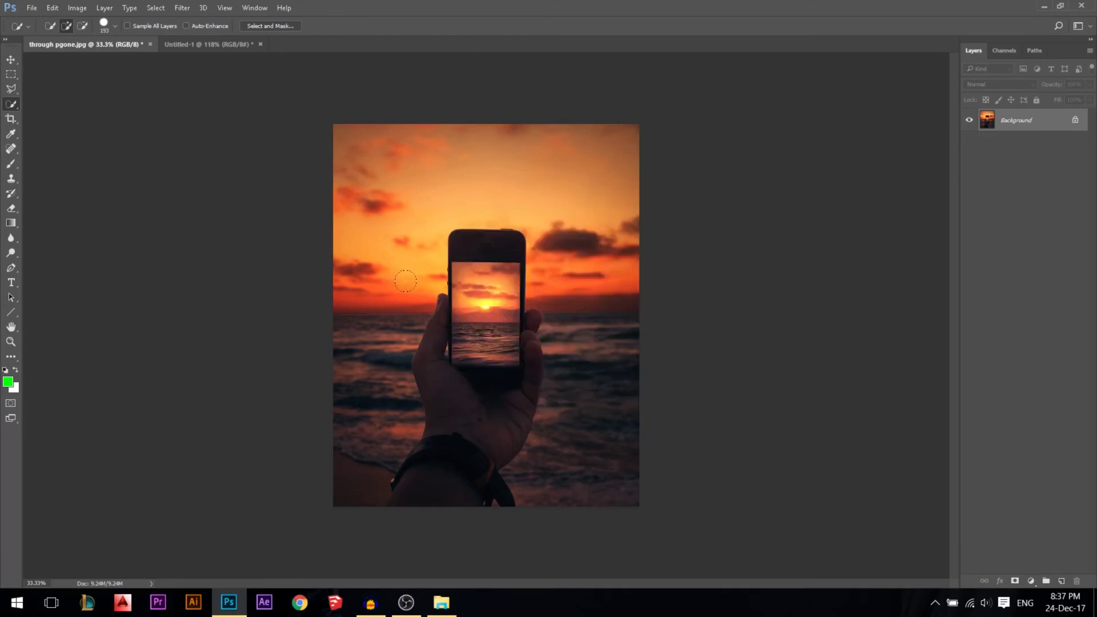
{"action": "mouse_move", "coordinate": [361, 249]}
{"action": "left_mouse_down"}
{"action": "mouse_move", "coordinate": [371, 217]}
{"action": "mouse_move", "coordinate": [416, 177]}
{"action": "mouse_move", "coordinate": [492, 173]}
{"action": "mouse_move", "coordinate": [534, 197]}
{"action": "mouse_move", "coordinate": [550, 250]}
{"action": "left_mouse_up"}
{"action": "key", "text": "alt"}
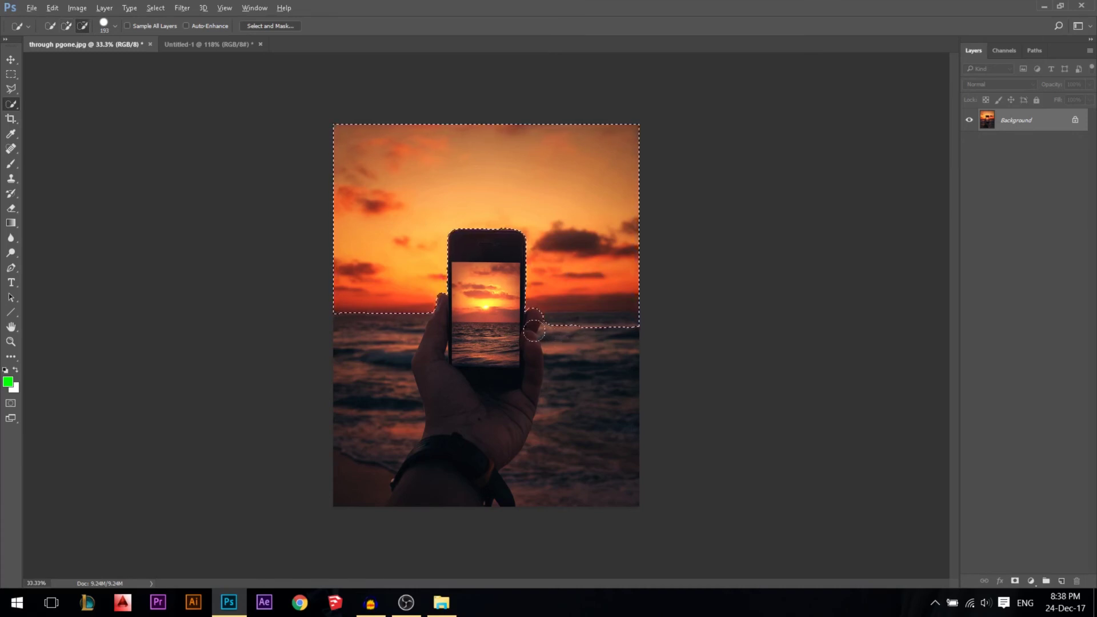
{"action": "left_click_drag", "start_coordinate": [562, 329], "coordinate": [610, 326]}
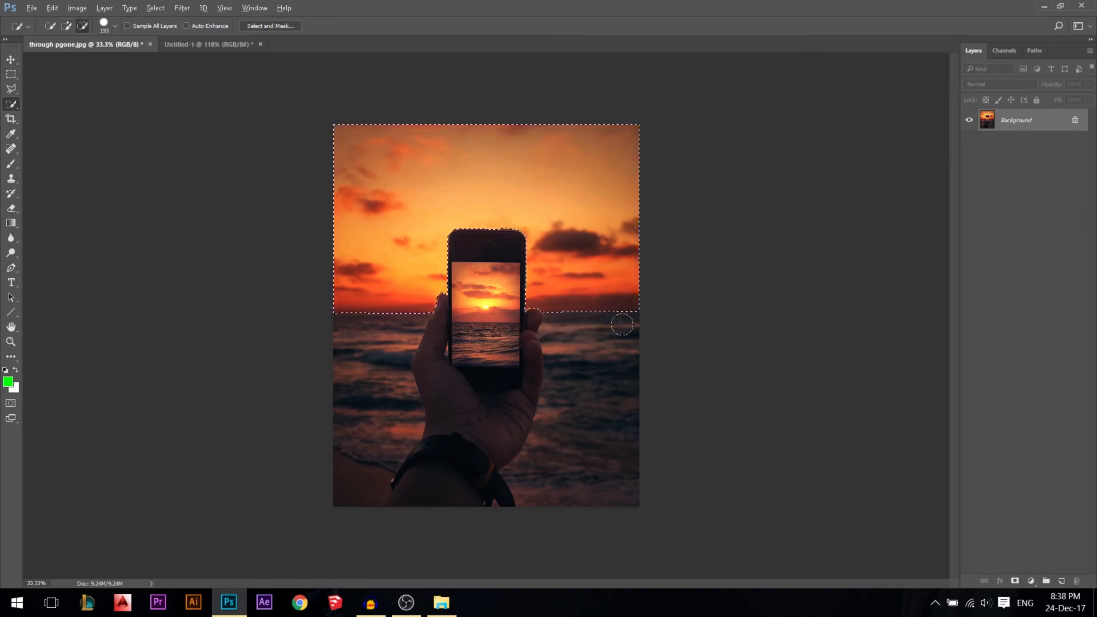
Step: Rework the sky selection with subtract and add strokes to include the phone's screen, trimming its edge with a 66 px brush
{"action": "key", "text": "alt"}
{"action": "mouse_move", "coordinate": [587, 263]}
{"action": "left_mouse_down"}
{"action": "mouse_move", "coordinate": [630, 268]}
{"action": "mouse_move", "coordinate": [631, 280]}
{"action": "mouse_move", "coordinate": [588, 295]}
{"action": "mouse_move", "coordinate": [518, 308]}
{"action": "left_mouse_up"}
{"action": "key", "text": "alt"}
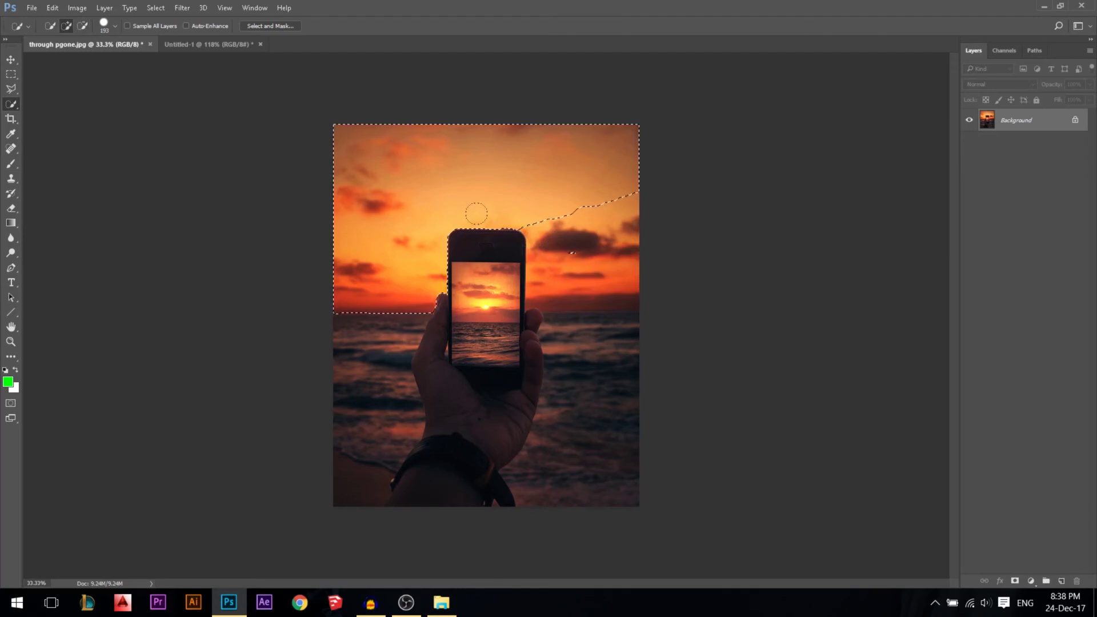
{"action": "left_click_drag", "start_coordinate": [479, 216], "coordinate": [478, 294]}
{"action": "left_click", "coordinate": [116, 26]}
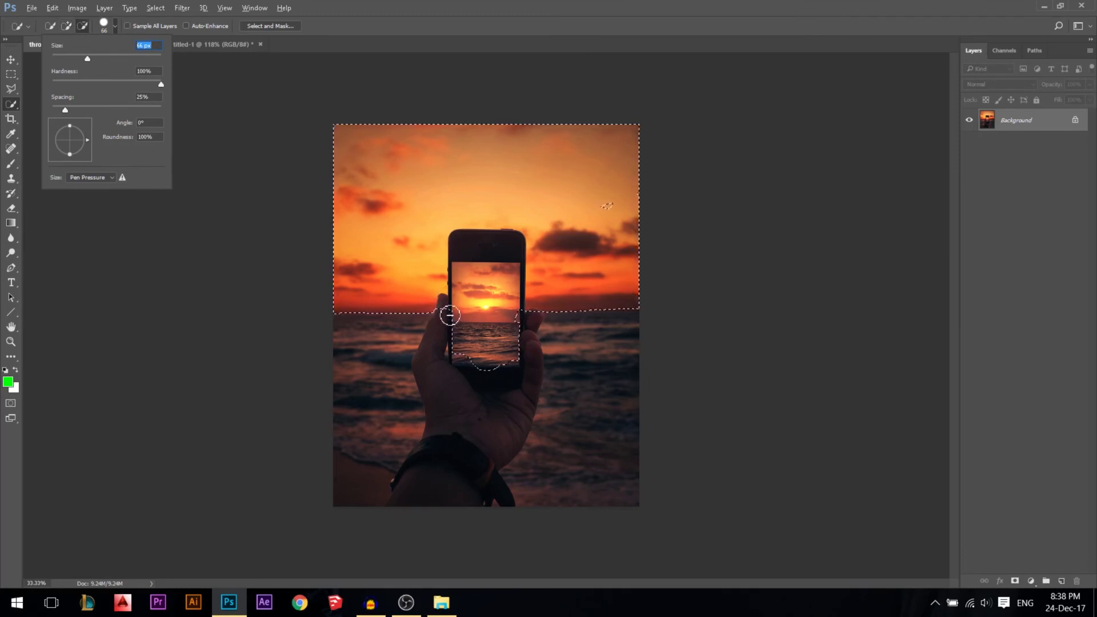
{"action": "left_click", "coordinate": [449, 312], "text": "alt"}
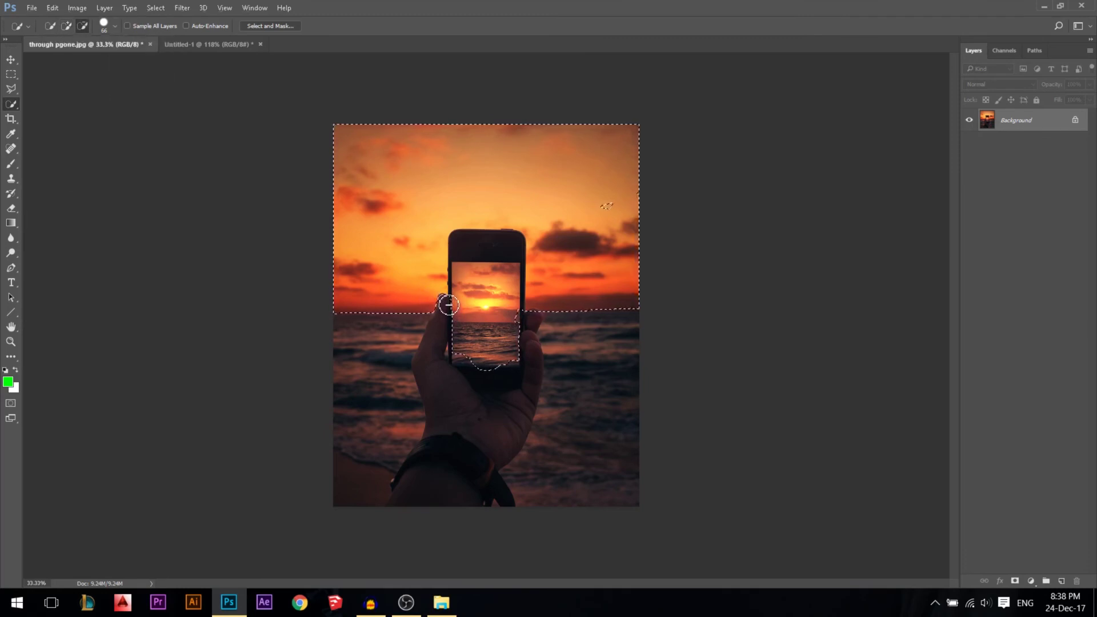
Step: Raise the saturation of the selected sky and phone screen with a Hue/Saturation adjustment
{"action": "left_click", "coordinate": [77, 8]}
{"action": "mouse_move", "coordinate": [103, 45]}
{"action": "left_click", "coordinate": [314, 118]}
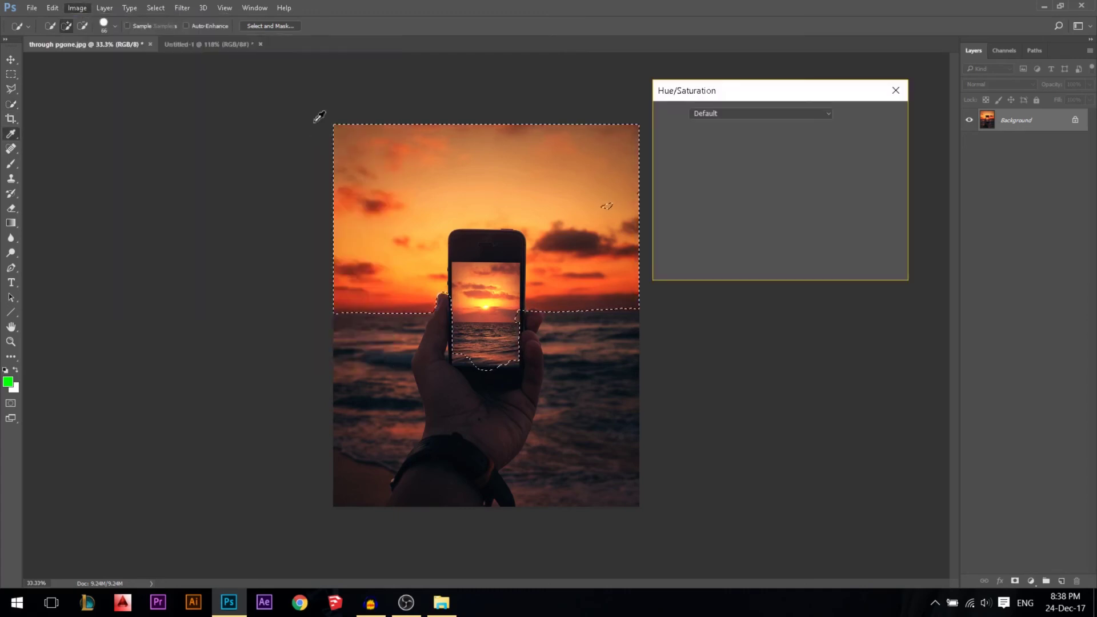
{"action": "left_click_drag", "start_coordinate": [750, 193], "coordinate": [566, 198]}
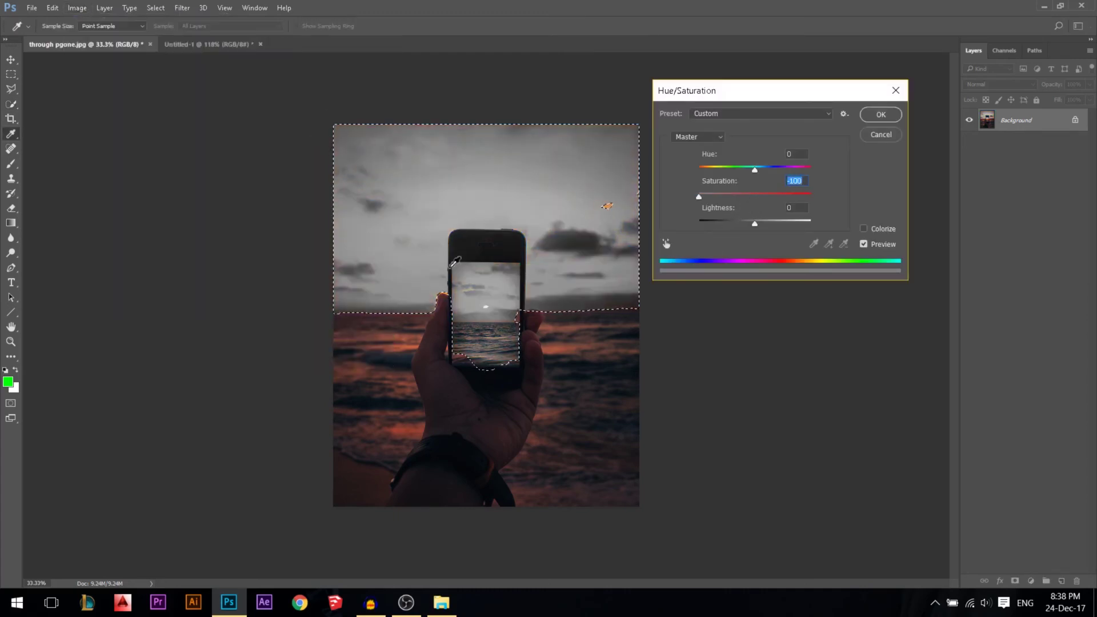
{"action": "left_click", "coordinate": [758, 196]}
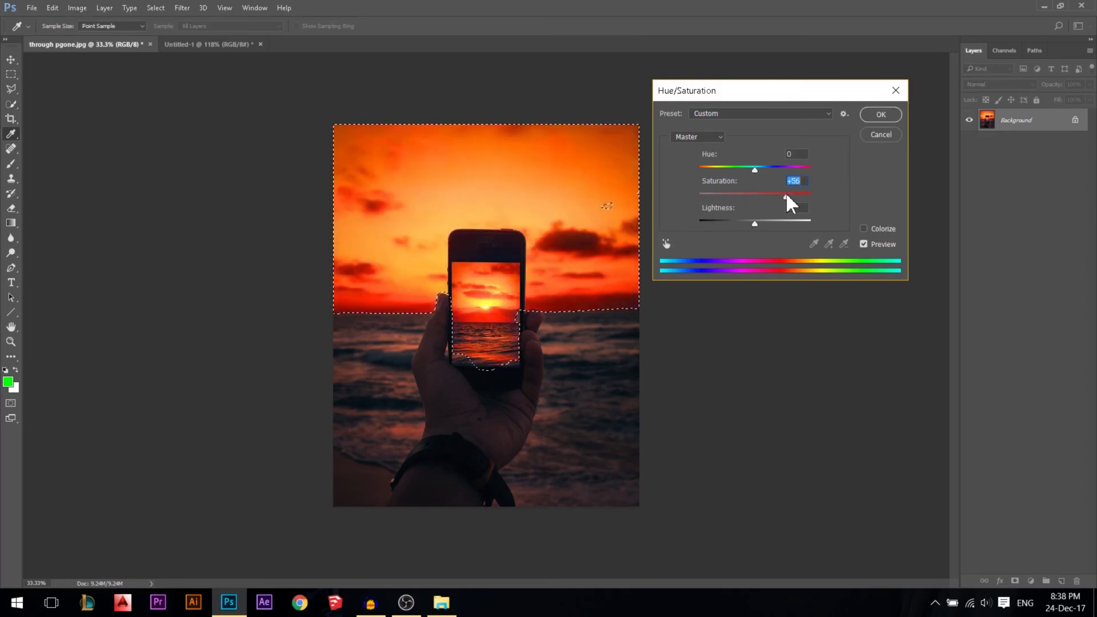
{"action": "key", "text": "w"}
{"action": "left_click", "coordinate": [876, 116]}
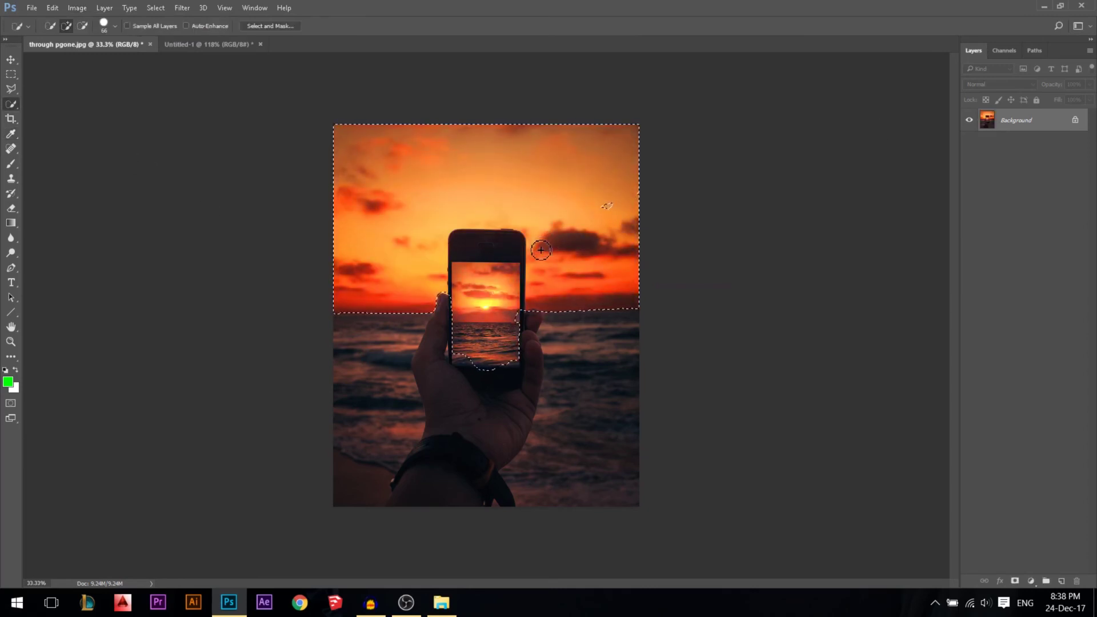
Step: Add a rectangular marquee over the sea left of the hand and a freehand lasso area right of it to the selection
{"action": "left_click", "coordinate": [11, 73]}
{"action": "left_click_drag", "start_coordinate": [360, 340], "coordinate": [440, 408]}
{"action": "right_click", "coordinate": [11, 89]}
{"action": "left_click", "coordinate": [63, 90]}
{"action": "mouse_move", "coordinate": [540, 371]}
{"action": "left_mouse_down"}
{"action": "mouse_move", "coordinate": [566, 348]}
{"action": "mouse_move", "coordinate": [623, 380]}
{"action": "mouse_move", "coordinate": [558, 445]}
{"action": "left_mouse_up"}
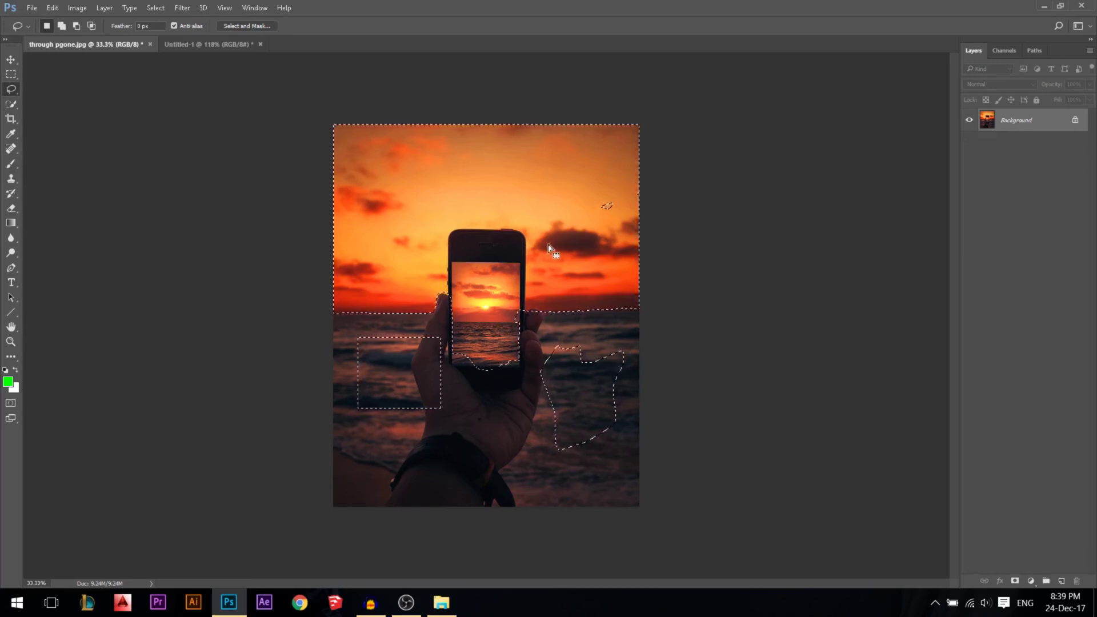
Step: Step back through the added selections and the saturation change on the photo, and clear the remaining sky selection
{"action": "key", "text": "ctrl+d"}
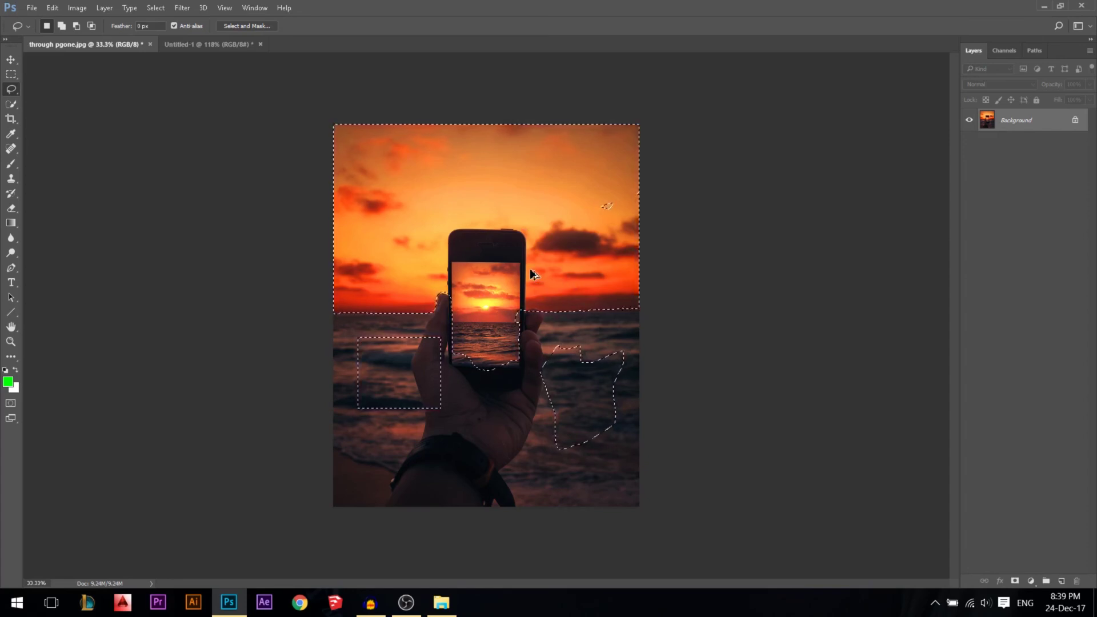
{"action": "key", "text": "ctrl+alt+z"}
{"action": "key", "text": "ctrl+alt+z"}
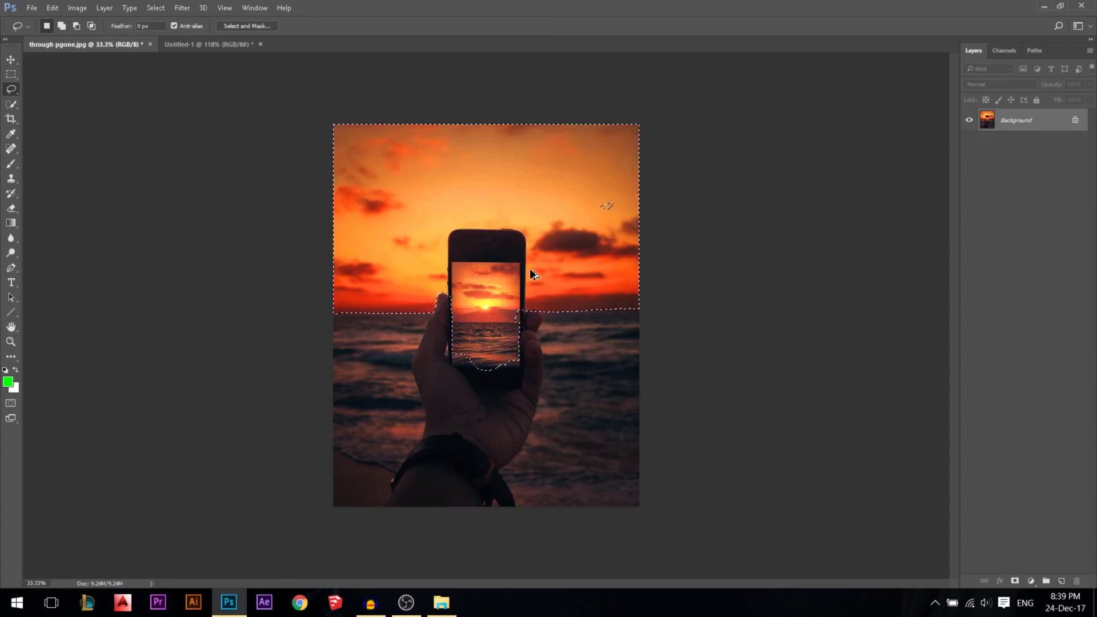
{"action": "key", "text": "ctrl+alt+z"}
{"action": "key", "text": "ctrl+alt+z"}
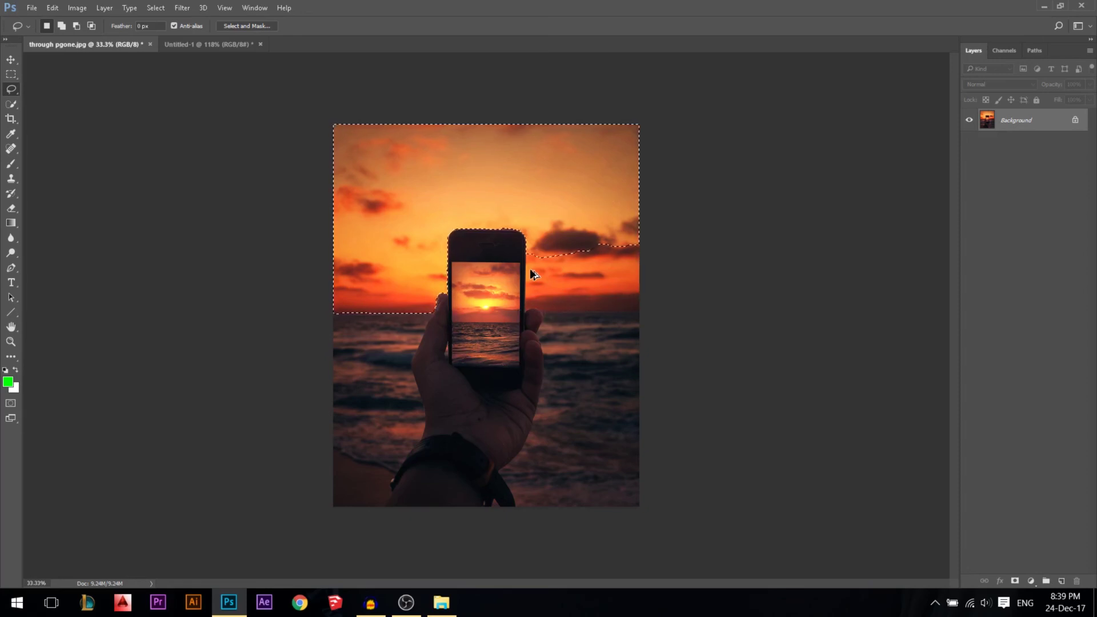
{"action": "key", "text": "ctrl+alt+z"}
{"action": "key", "text": "ctrl+alt+z"}
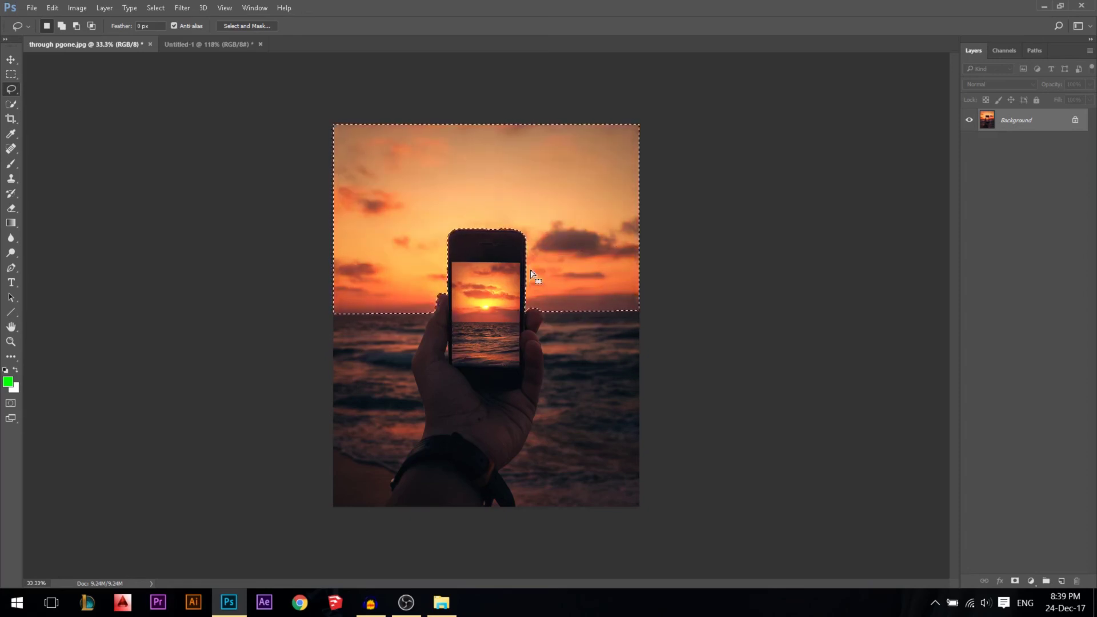
{"action": "key", "text": "ctrl+d"}
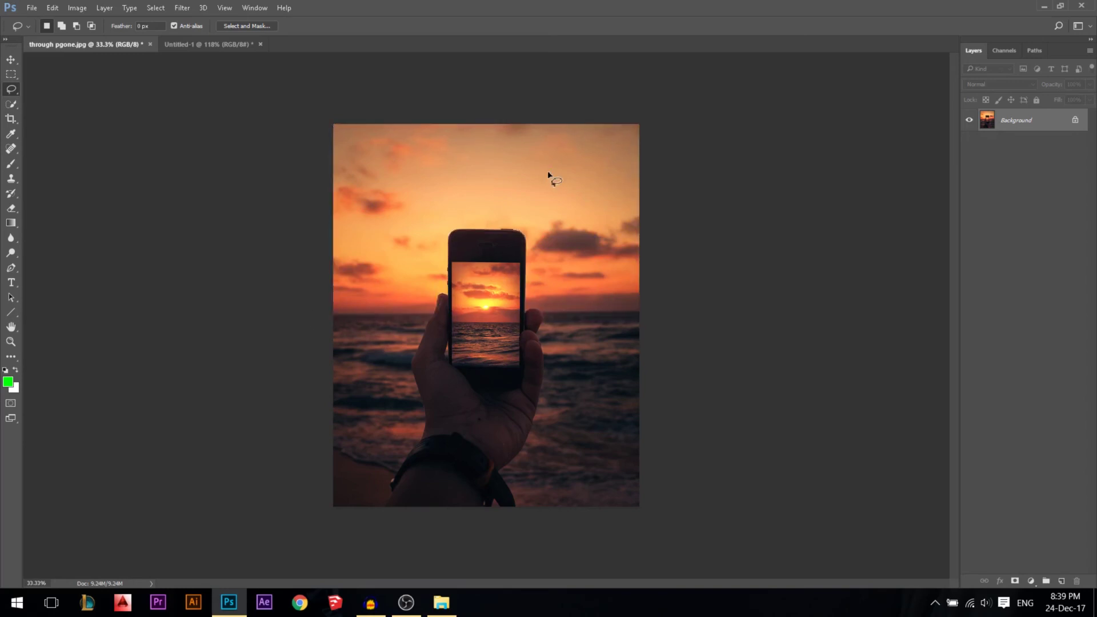
Step: Select the bright sky with the Magic Wand tool and add the darker upper sky to the selection
{"action": "left_click", "coordinate": [13, 101]}
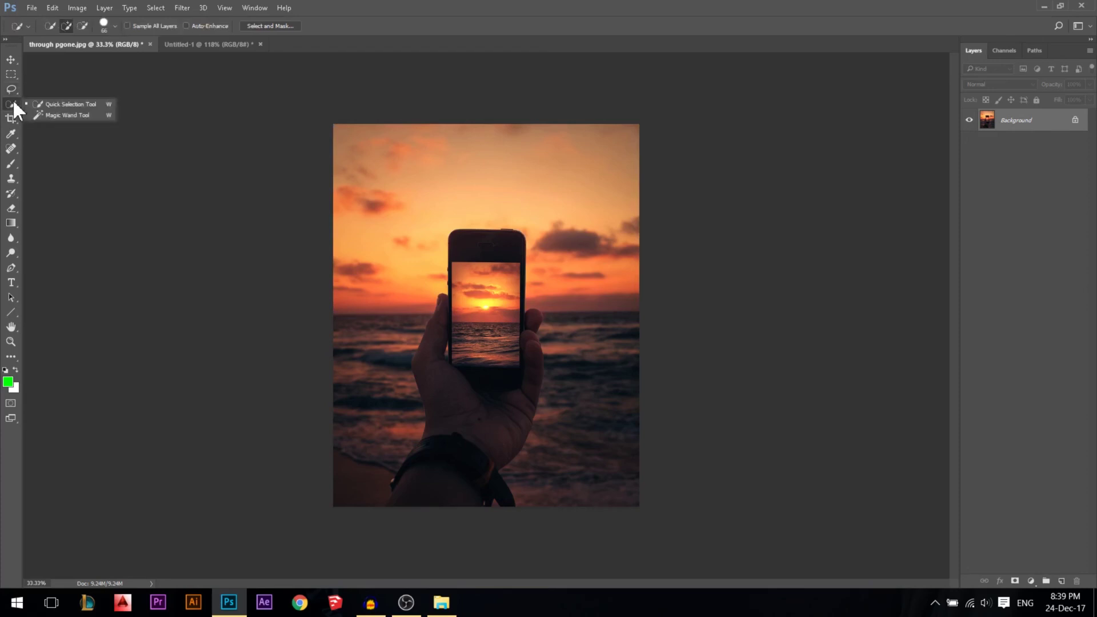
{"action": "left_click", "coordinate": [55, 116]}
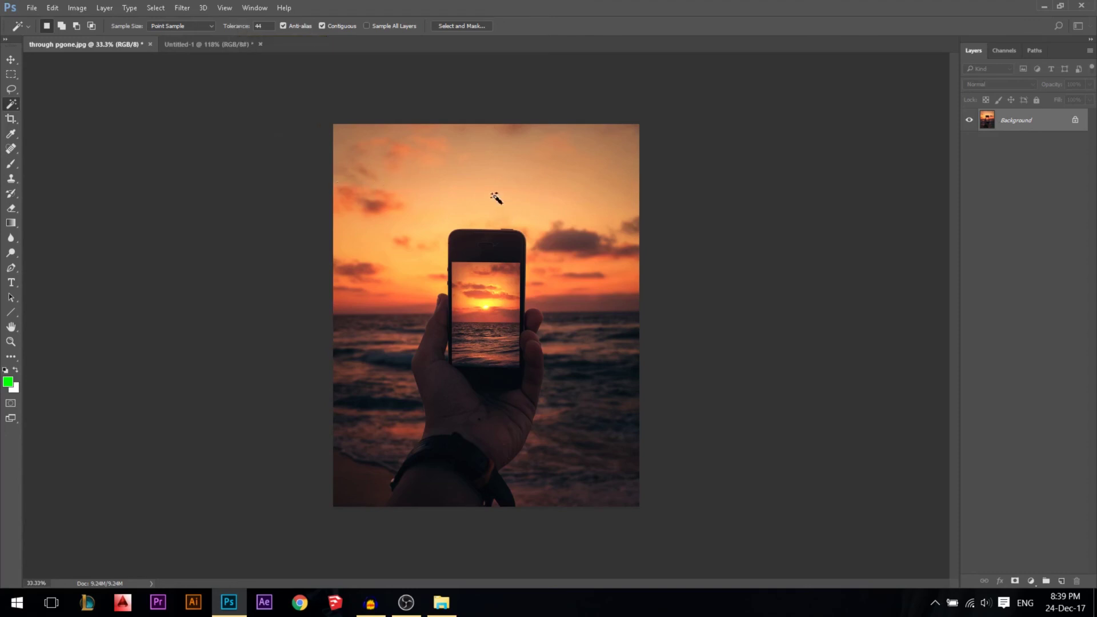
{"action": "left_click", "coordinate": [495, 197]}
{"action": "scroll", "coordinate": [490, 171], "scroll_direction": "up", "scroll_amount": 3}
{"action": "scroll", "coordinate": [534, 380], "scroll_direction": "up", "scroll_amount": 1}
{"action": "scroll", "coordinate": [343, 247], "scroll_direction": "down", "scroll_amount": 1}
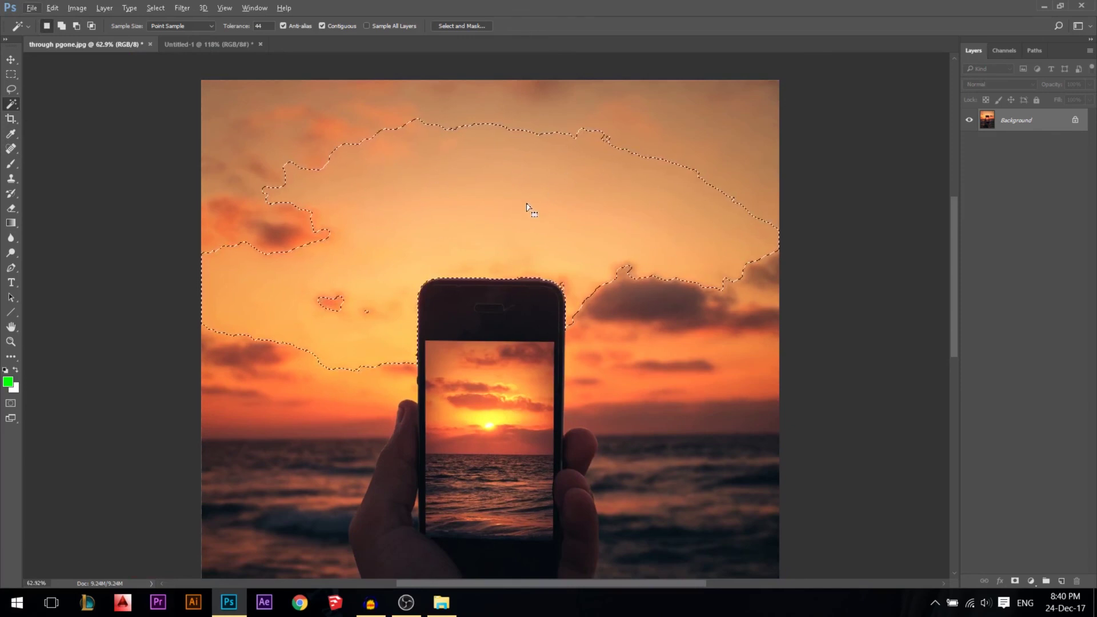
{"action": "key", "text": "shift"}
{"action": "left_click", "coordinate": [715, 143], "text": "shift"}
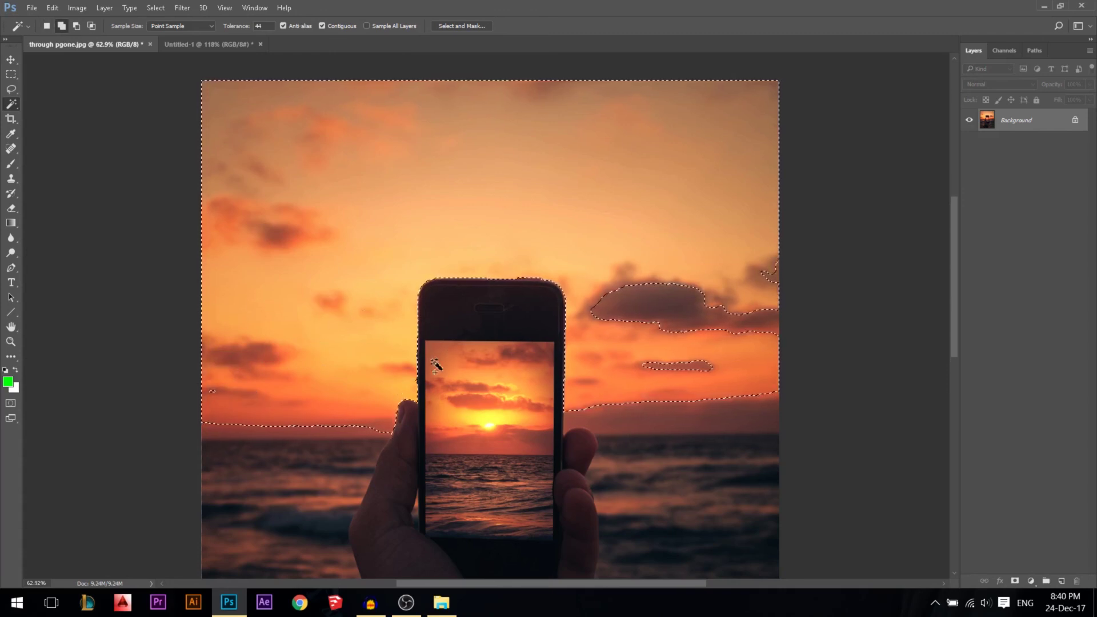
Step: Try adding the horizon areas on both sides of the phone to the sky selection with the Magic Wand, undoing each attempt
{"action": "left_click", "coordinate": [364, 439], "text": "shift"}
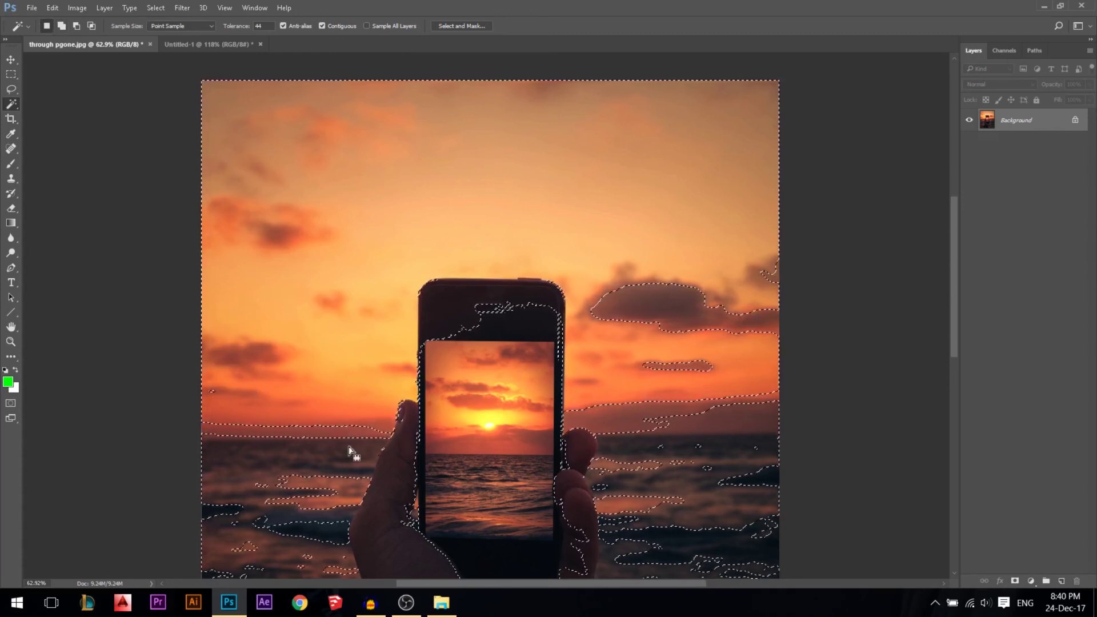
{"action": "scroll", "coordinate": [349, 450], "scroll_direction": "down", "scroll_amount": 2}
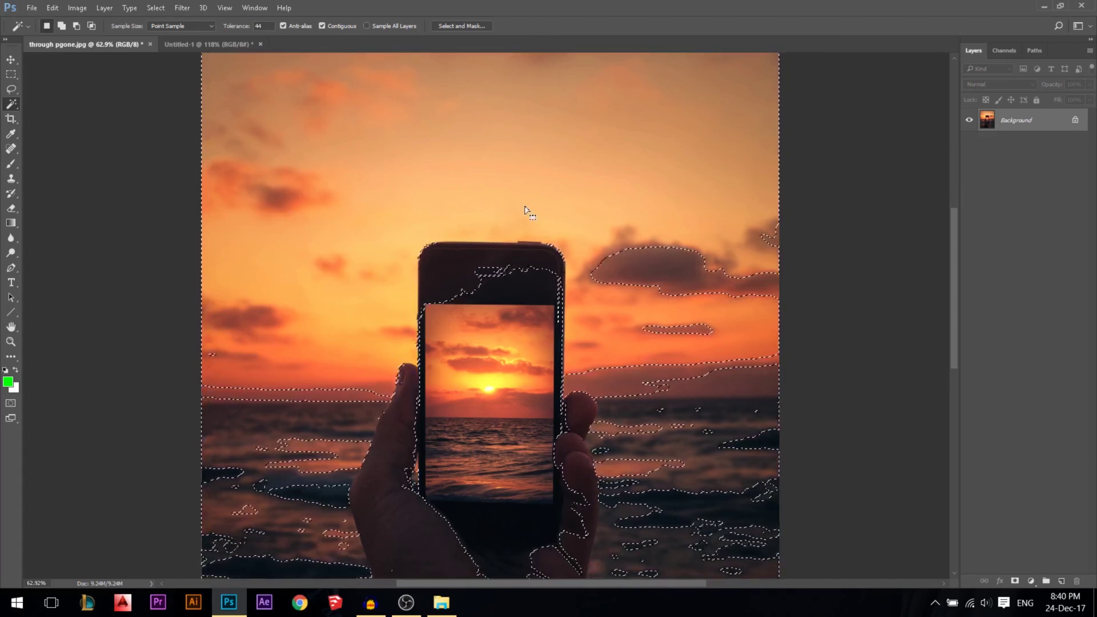
{"action": "key", "text": "ctrl+z"}
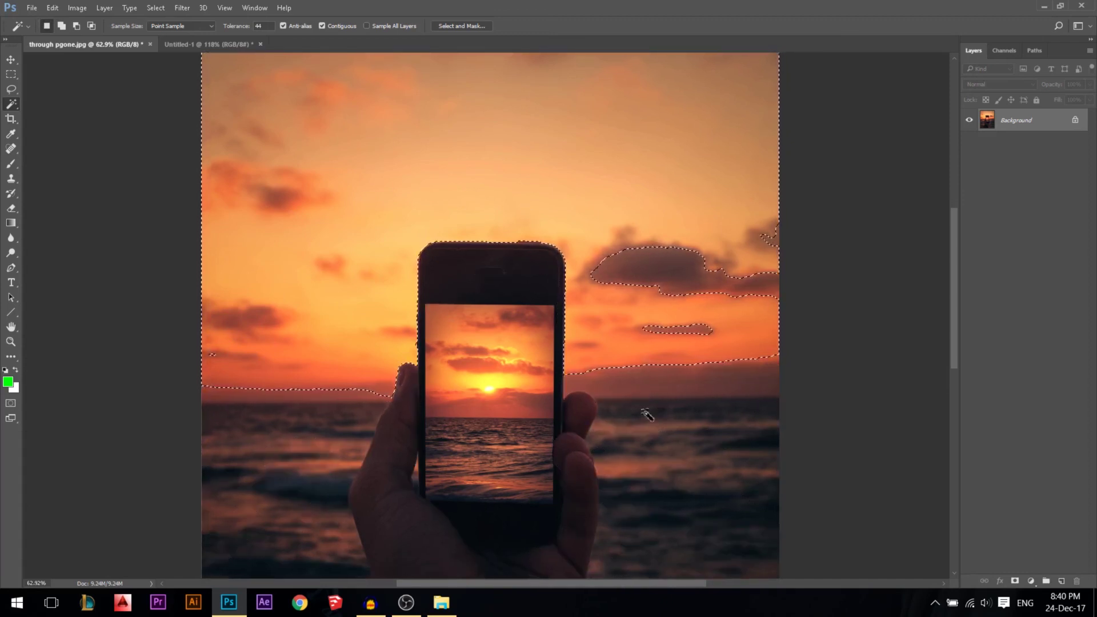
{"action": "left_click", "coordinate": [684, 379], "text": "shift"}
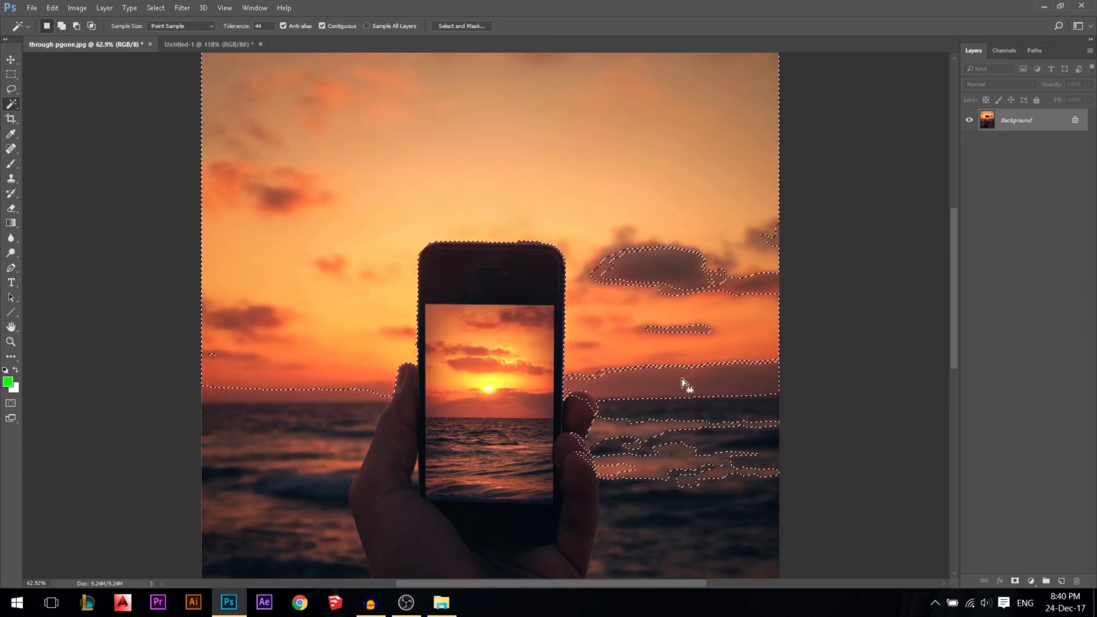
{"action": "key", "text": "ctrl+z"}
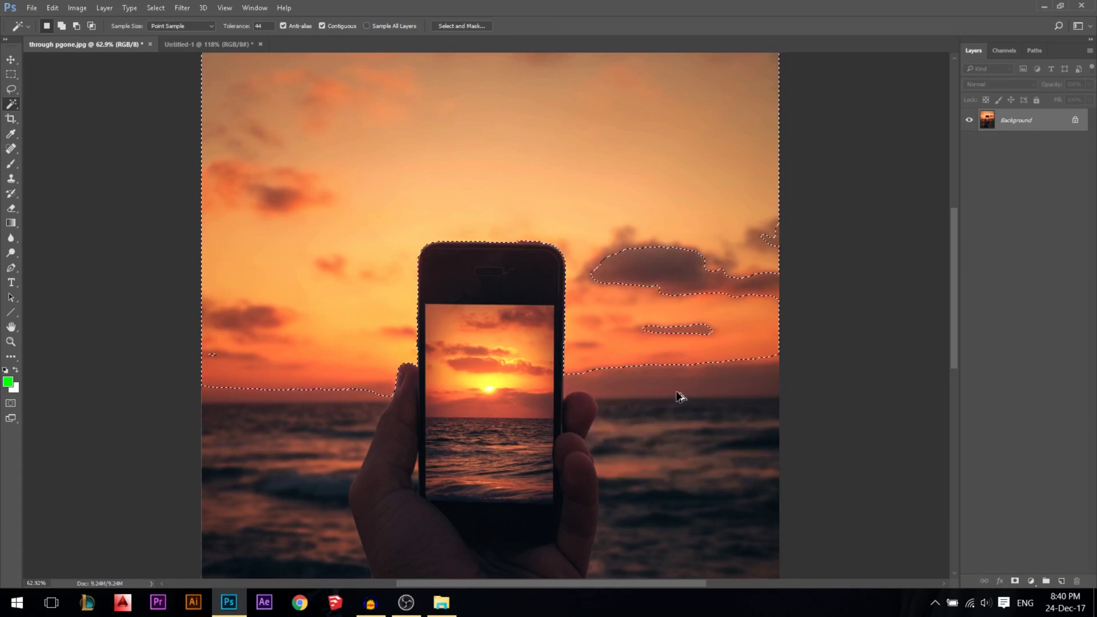
{"action": "left_click", "coordinate": [689, 393], "text": "shift"}
{"action": "key", "text": "ctrl+z"}
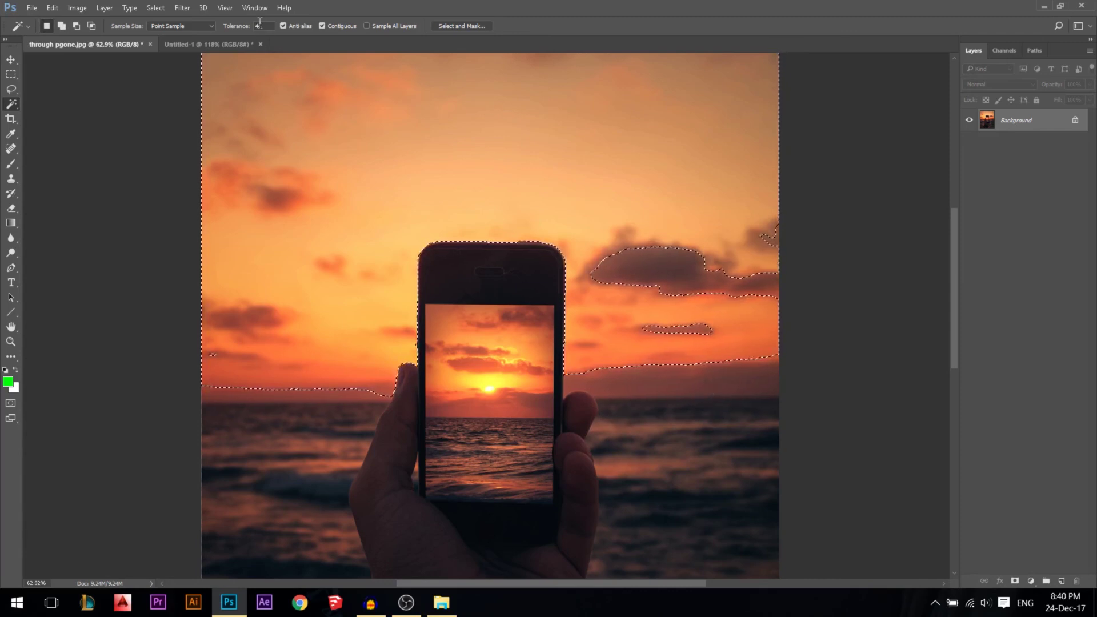
Step: Set the Magic Wand tolerance to 50, try adding the horizon haze right of the phone, and undo the addition
{"action": "left_click_drag", "start_coordinate": [257, 26], "coordinate": [252, 29]}
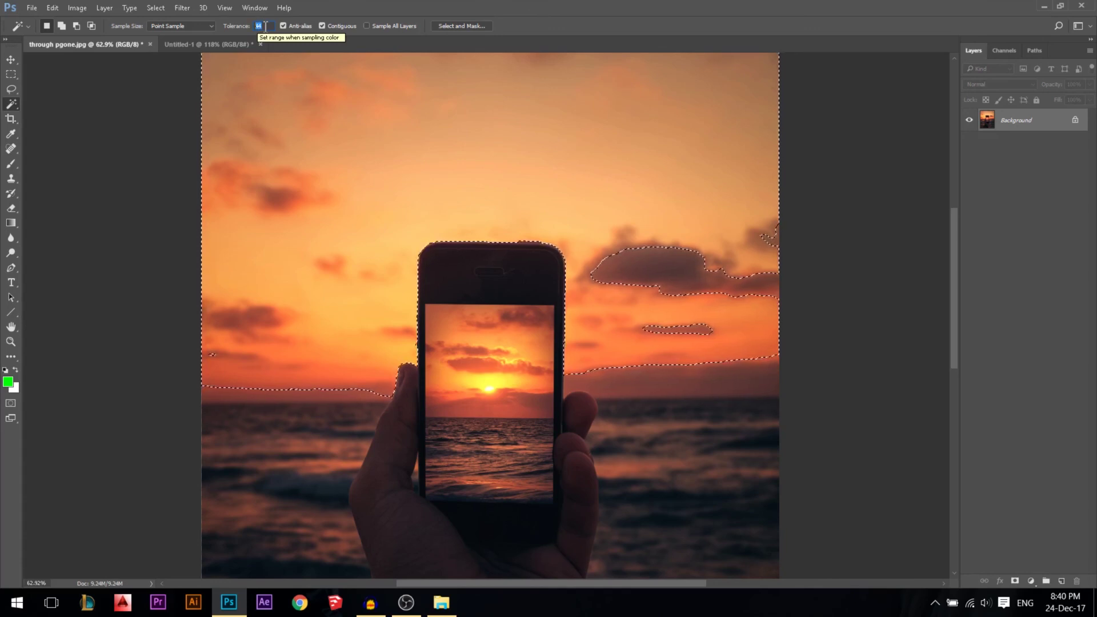
{"action": "type", "text": "50"}
{"action": "key", "text": "Return"}
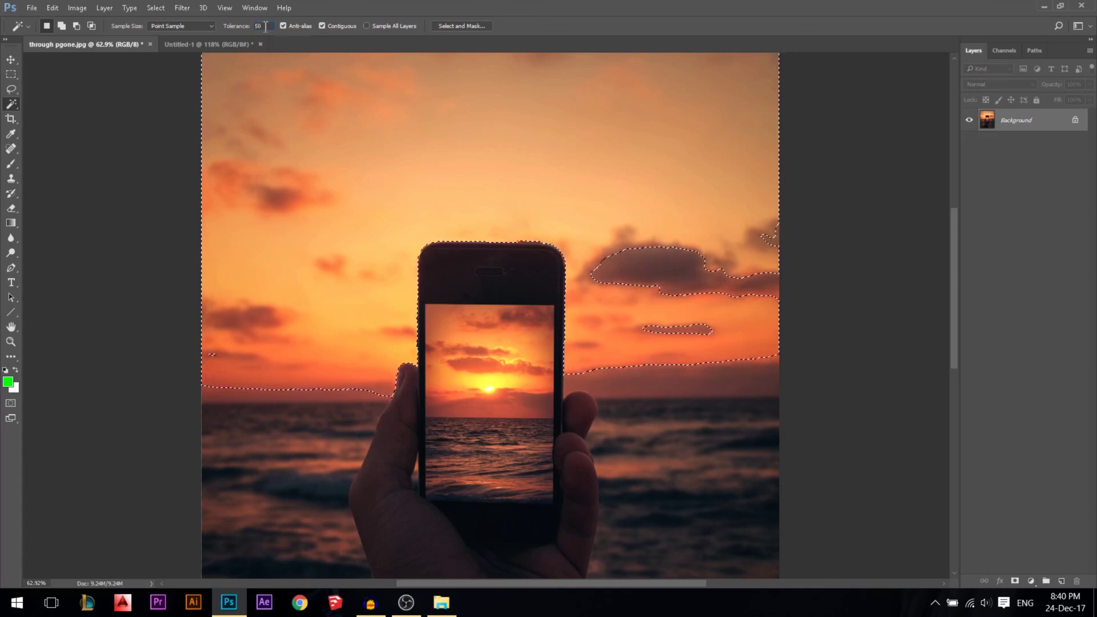
{"action": "left_click", "coordinate": [686, 382], "text": "shift"}
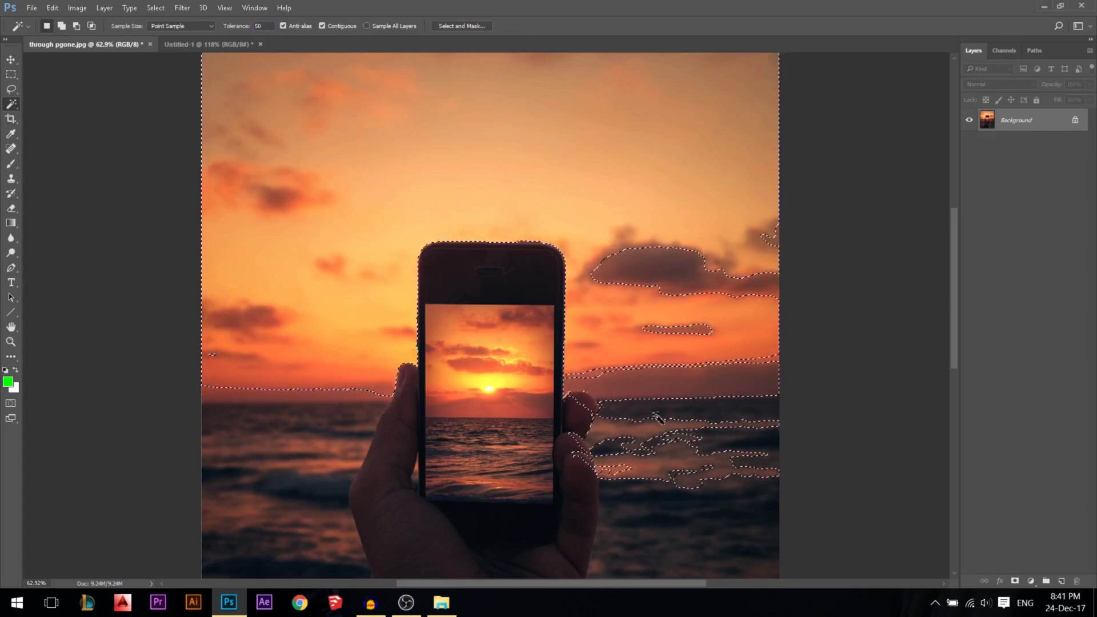
{"action": "key", "text": "ctrl+z"}
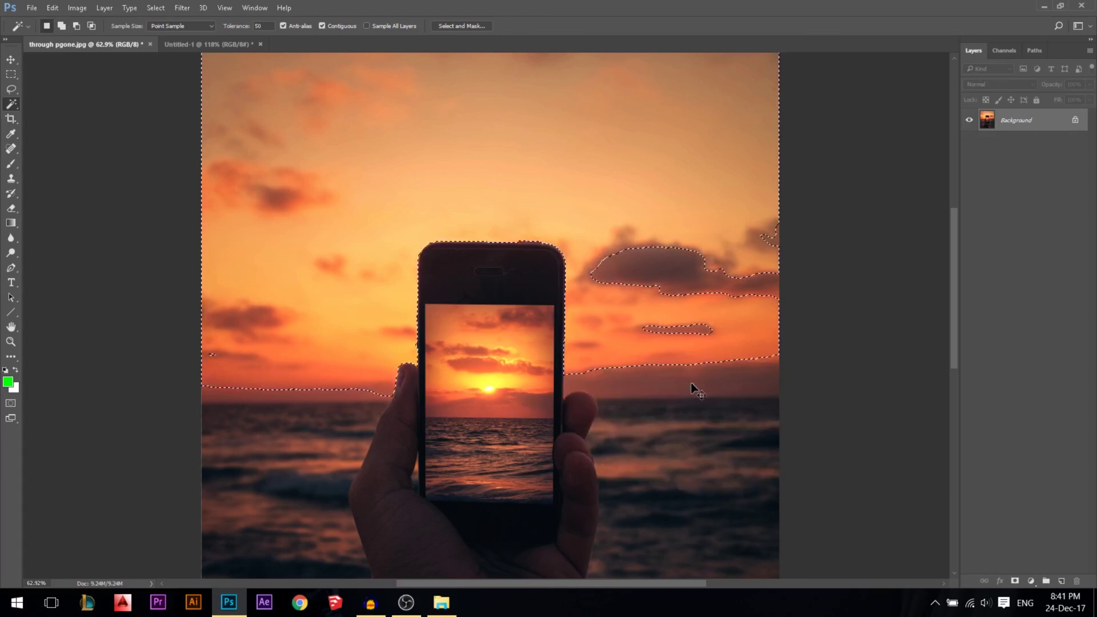
Step: Set the Magic Wand tolerance to 15 and add the horizon haze right of the phone to the sky selection
{"action": "left_click", "coordinate": [244, 27]}
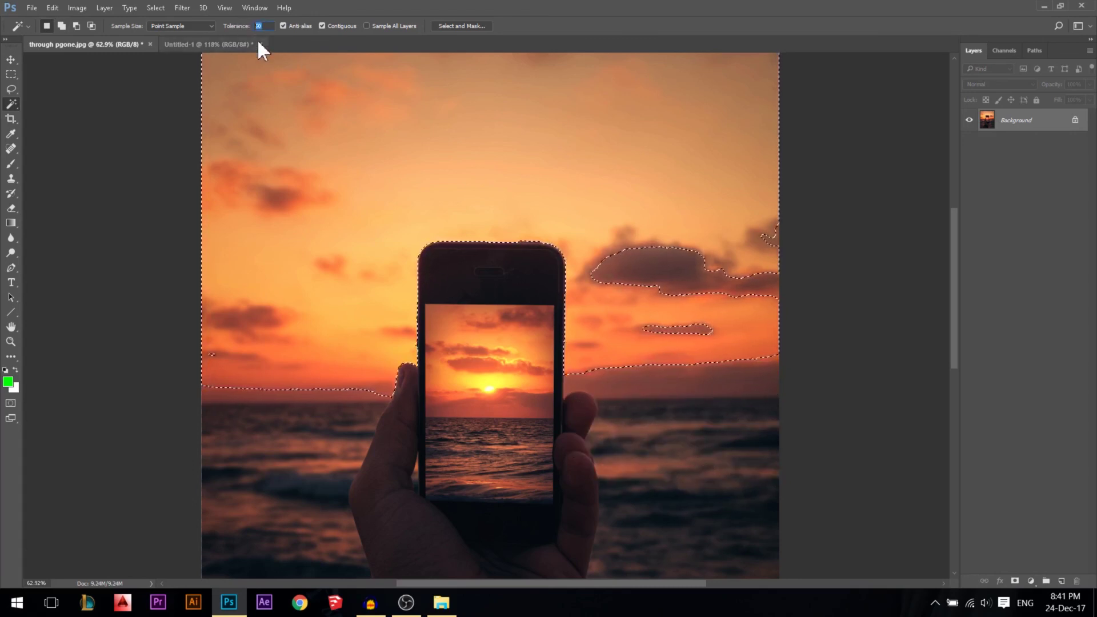
{"action": "type", "text": "15"}
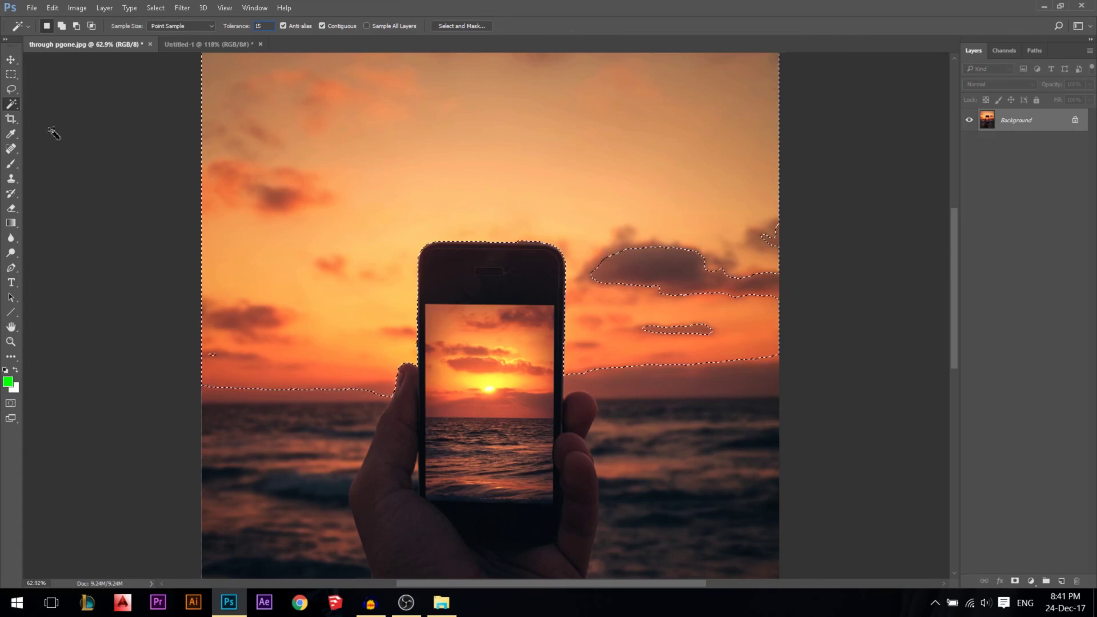
{"action": "key", "text": "shift"}
{"action": "left_click", "coordinate": [676, 387], "text": "shift"}
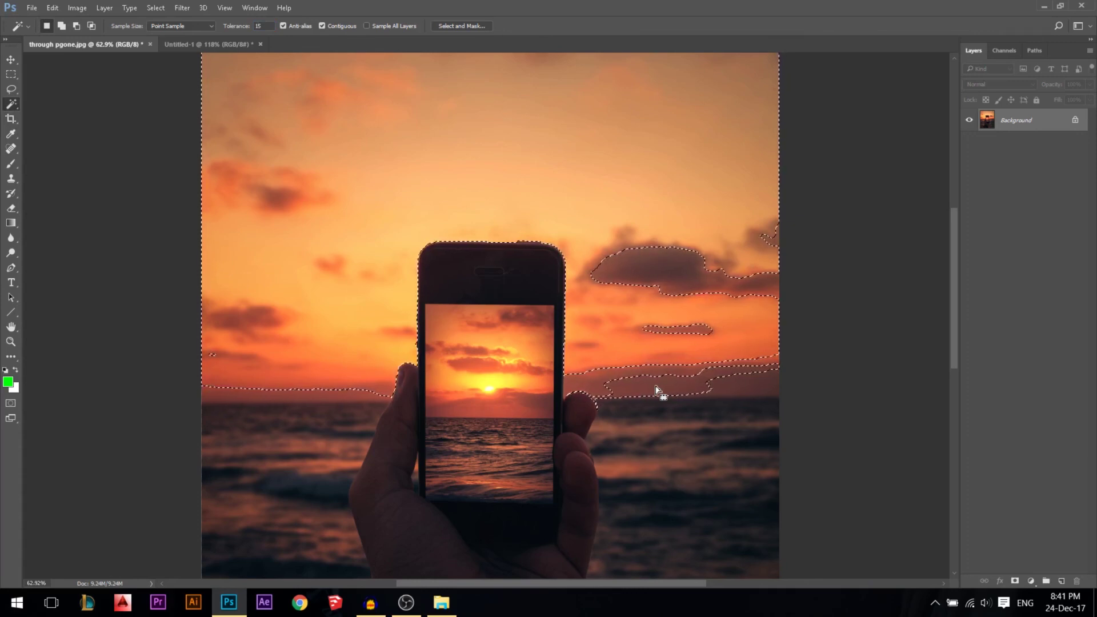
{"action": "left_click", "coordinate": [627, 371], "text": "shift"}
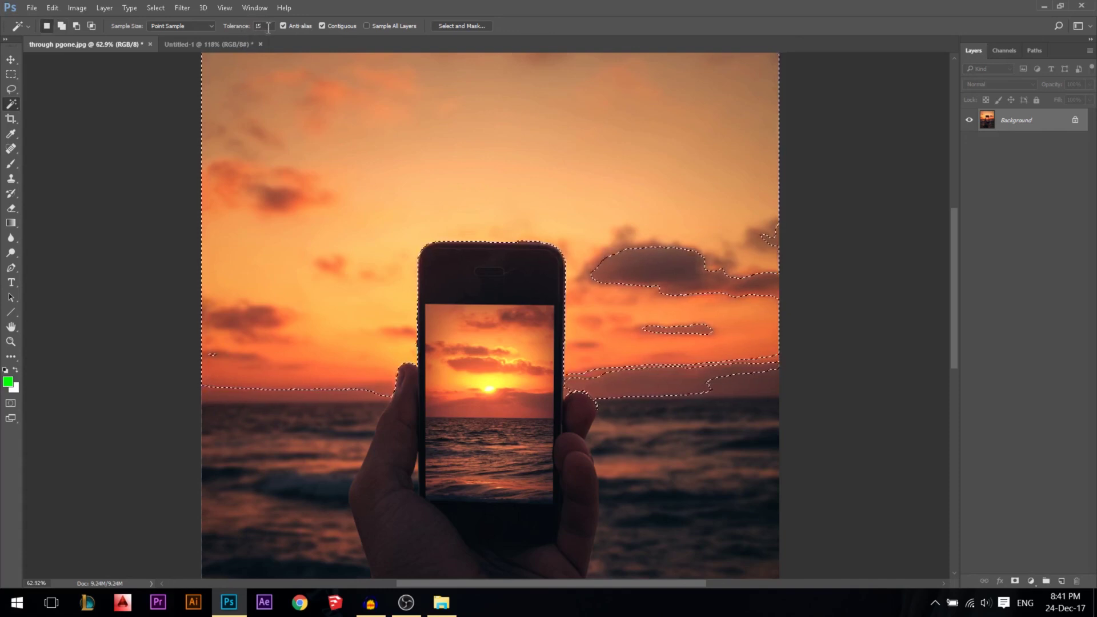
Step: Add the horizon haze left of the phone and the small leftover cloud spot to the selection, and deselect everything
{"action": "left_click", "coordinate": [258, 399], "text": "shift"}
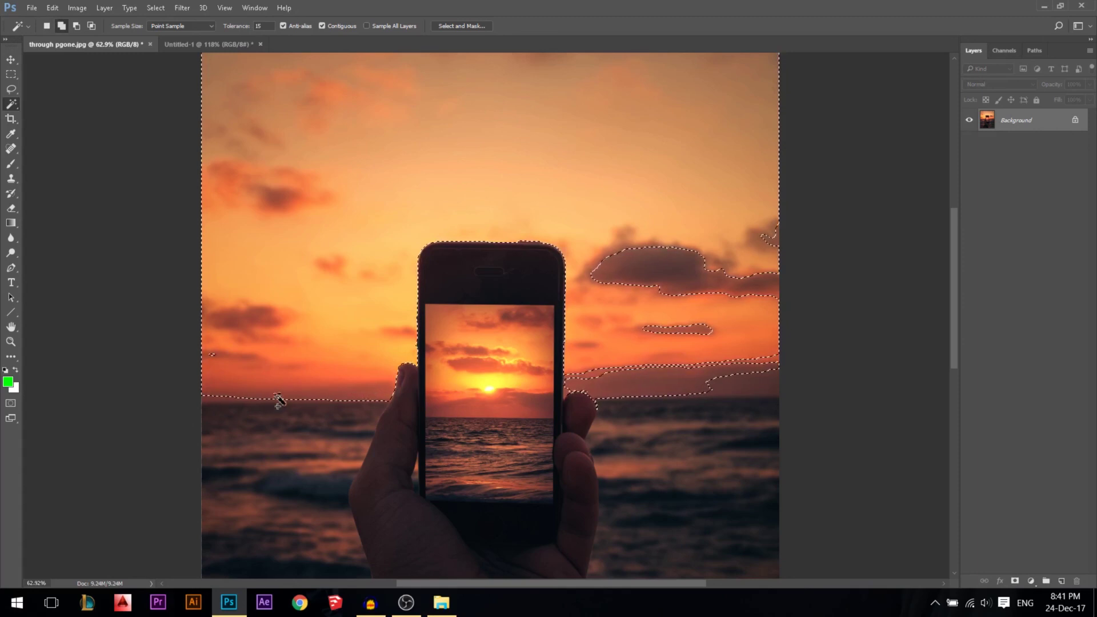
{"action": "left_click", "coordinate": [212, 360], "text": "shift"}
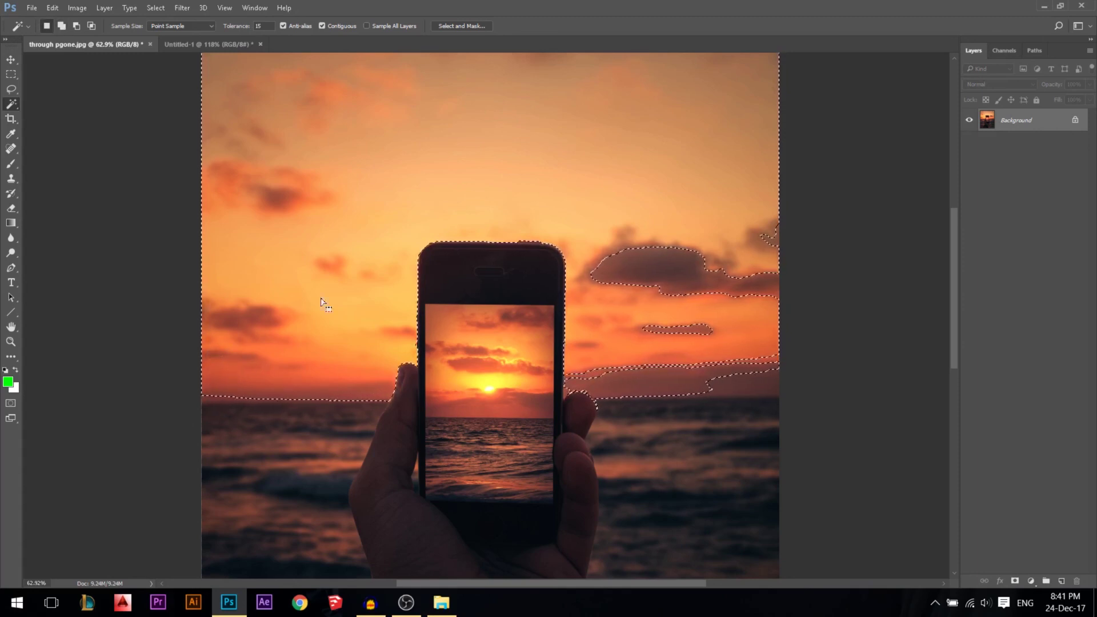
{"action": "key", "text": "ctrl+d"}
{"action": "scroll", "coordinate": [122, 141], "scroll_direction": "down", "scroll_amount": 3}
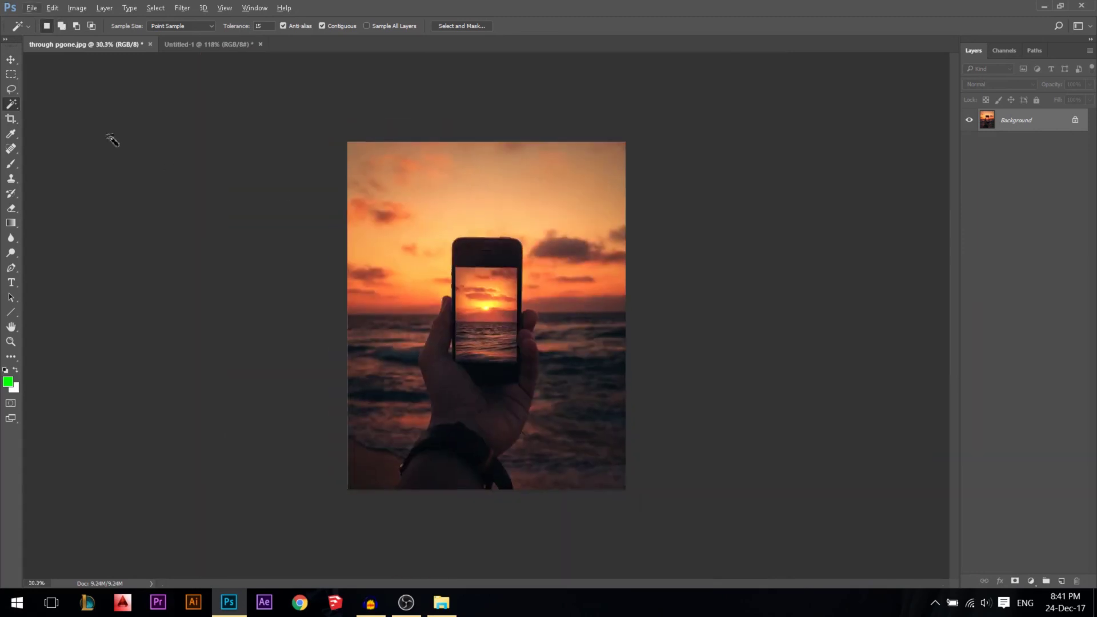
Step: Reset the colours to default and fill a wide rectangular marquee across the sky and the phone's upper part with black
{"action": "left_click", "coordinate": [11, 74]}
{"action": "left_click", "coordinate": [5, 370]}
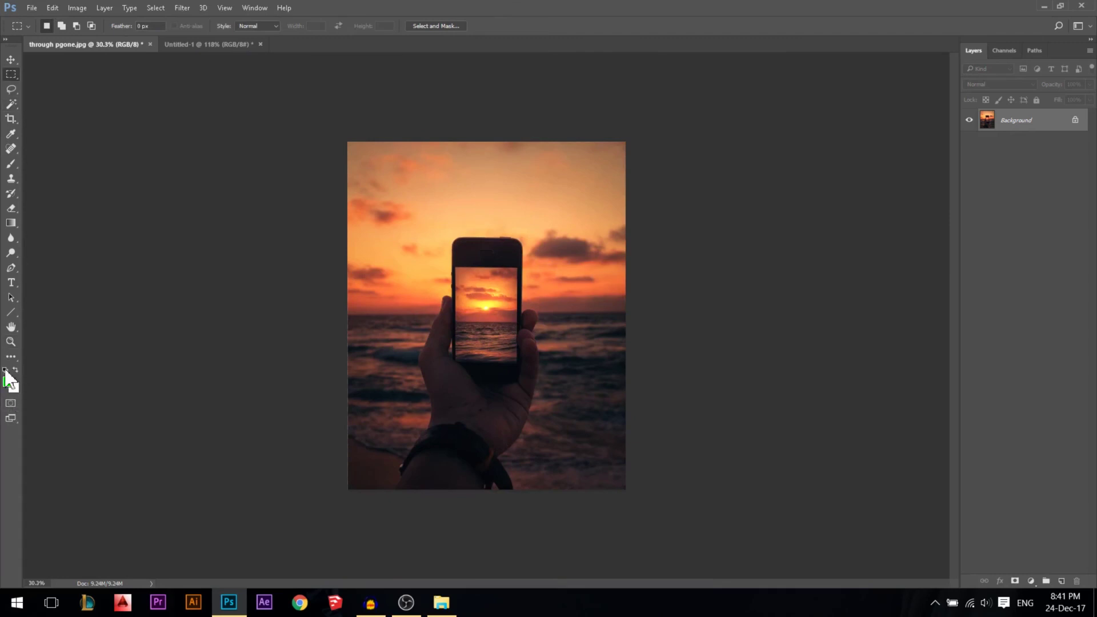
{"action": "left_click_drag", "start_coordinate": [379, 177], "coordinate": [642, 296]}
{"action": "key", "text": "alt+BackSpace"}
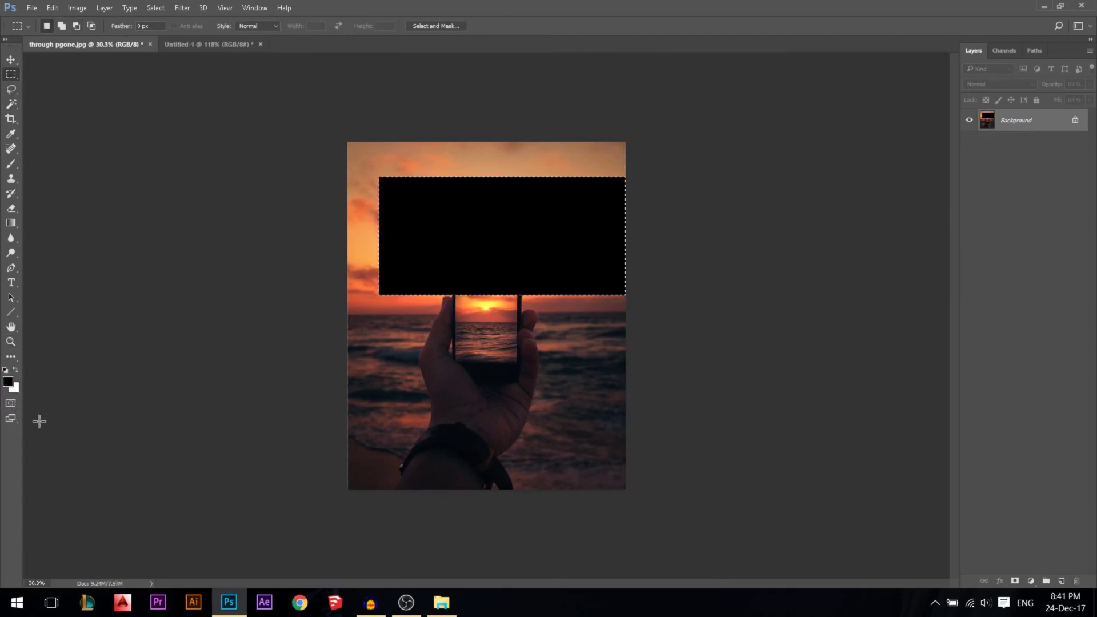
Step: Set the foreground colour to near-black 070707 and fill a tall rectangular marquee left of the phone with it
{"action": "left_click", "coordinate": [9, 382]}
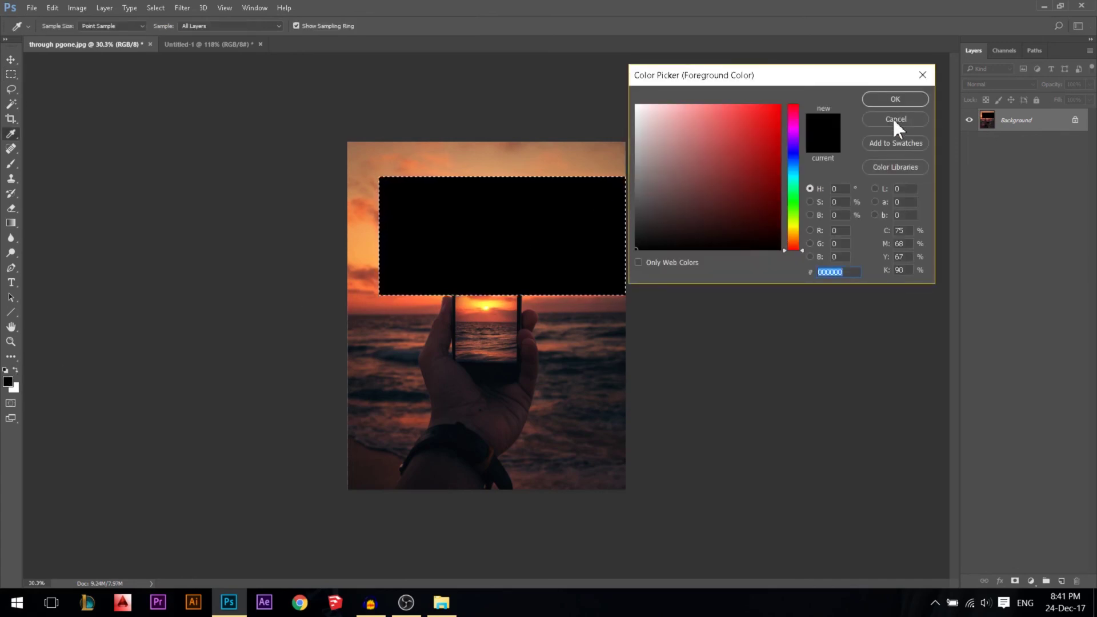
{"action": "left_click", "coordinate": [894, 118]}
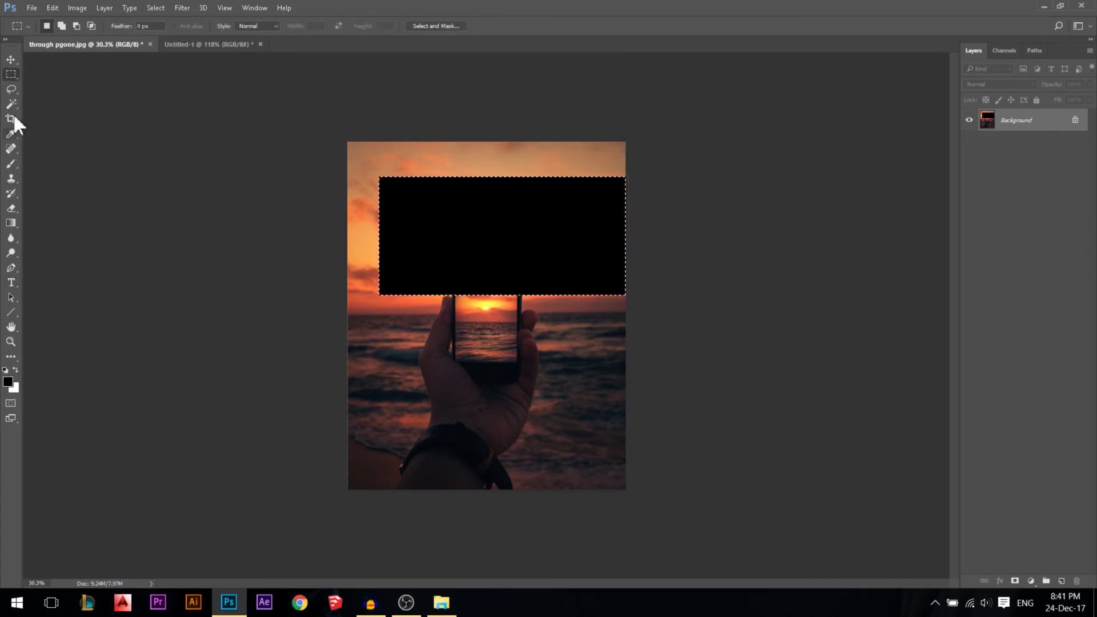
{"action": "left_click", "coordinate": [8, 382]}
{"action": "left_click", "coordinate": [636, 246]}
{"action": "left_click", "coordinate": [880, 98]}
{"action": "left_click_drag", "start_coordinate": [381, 247], "coordinate": [440, 398]}
{"action": "key", "text": "alt+BackSpace"}
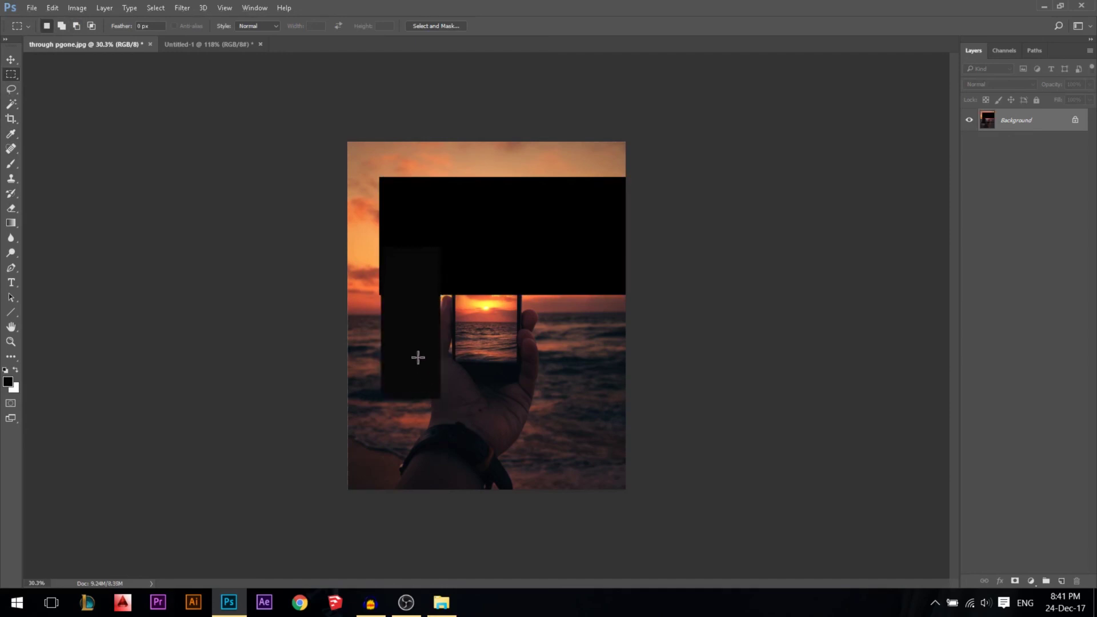
Step: Choose a slightly lighter dark grey foreground colour, refill the tall rectangle left of the phone with it, and deselect
{"action": "left_click", "coordinate": [8, 382]}
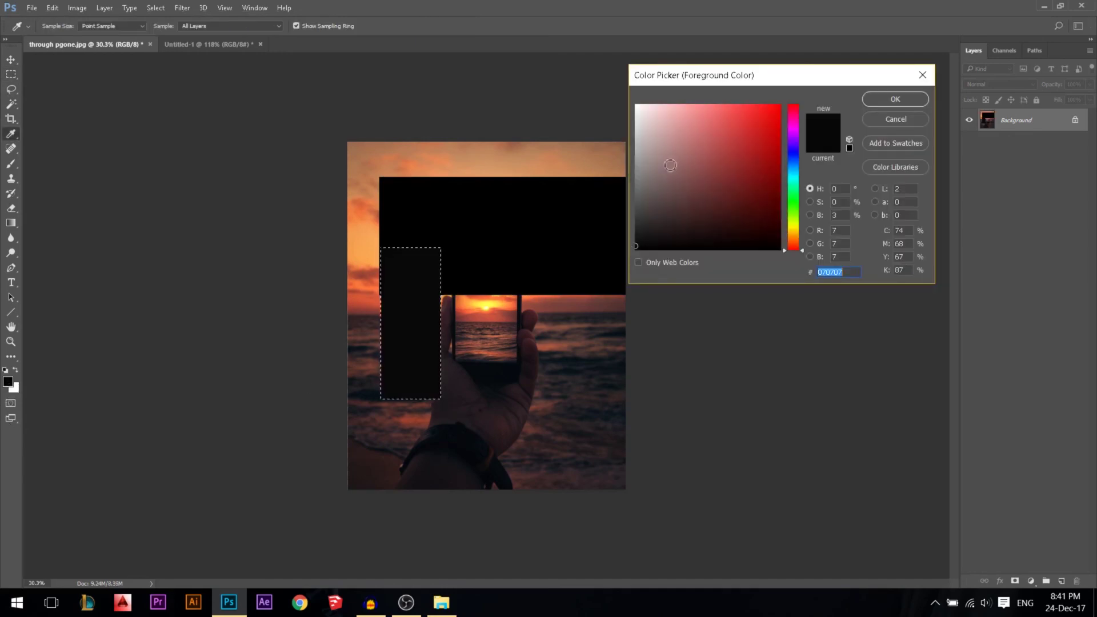
{"action": "left_click", "coordinate": [896, 99]}
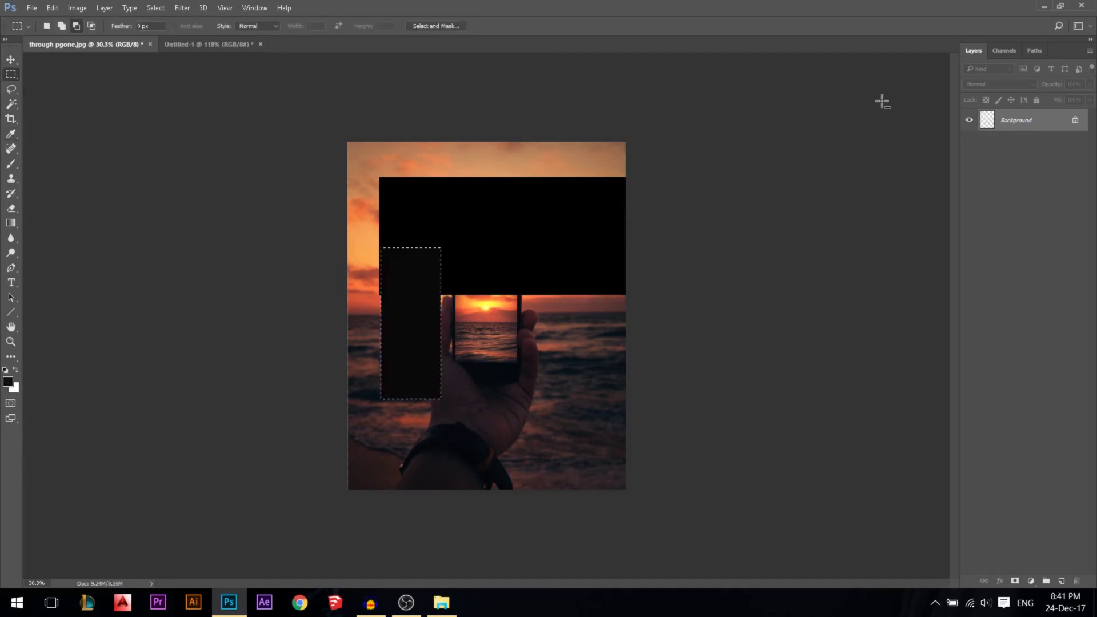
{"action": "key", "text": "alt+BackSpace"}
{"action": "key", "text": "ctrl+d"}
Step: Fill a tall rectangular marquee right of the phone with the white background colour and deselect it
{"action": "left_click_drag", "start_coordinate": [545, 272], "coordinate": [595, 394]}
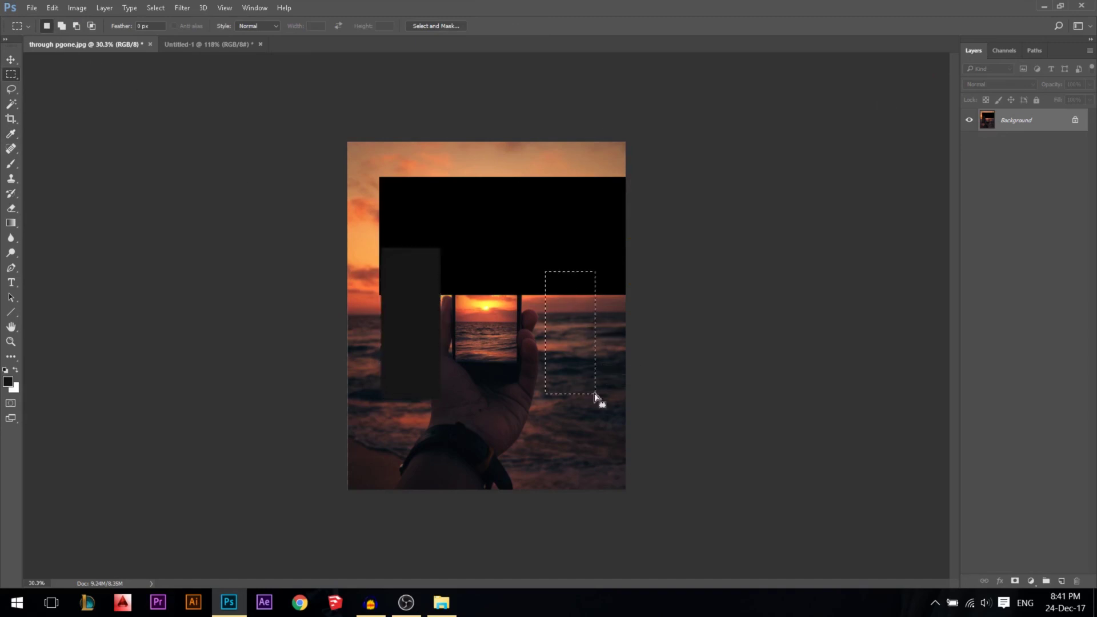
{"action": "key", "text": "ctrl+BackSpace"}
{"action": "key", "text": "ctrl+d"}
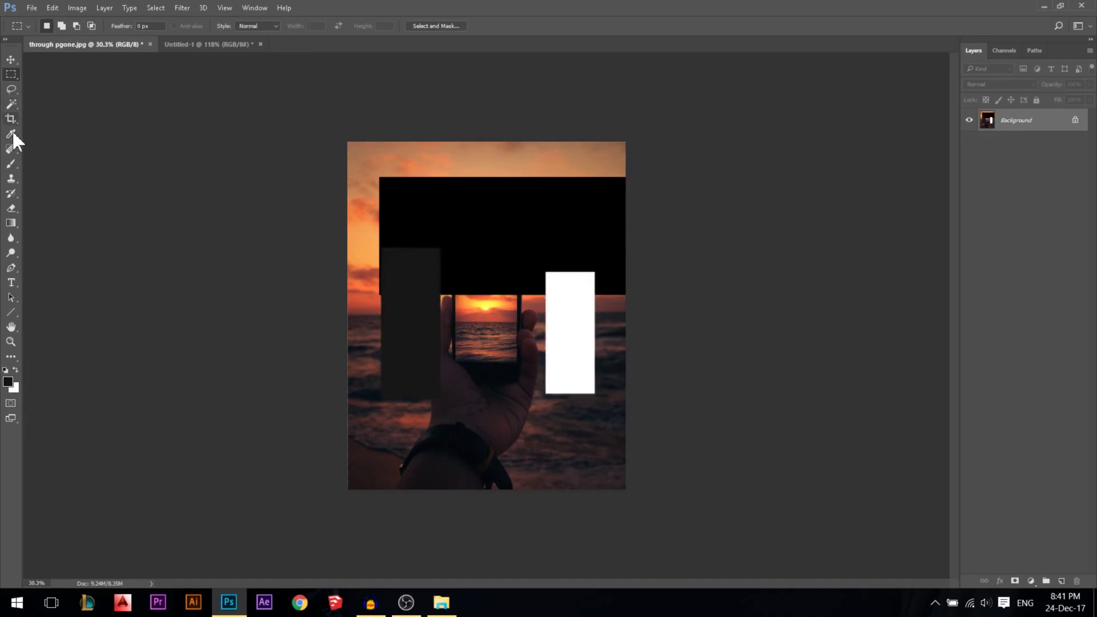
Step: Compare Magic Wand selections of the black rectangle at tolerance 15 and tolerance 150, and deselect
{"action": "left_click", "coordinate": [10, 104]}
{"action": "left_click", "coordinate": [531, 237]}
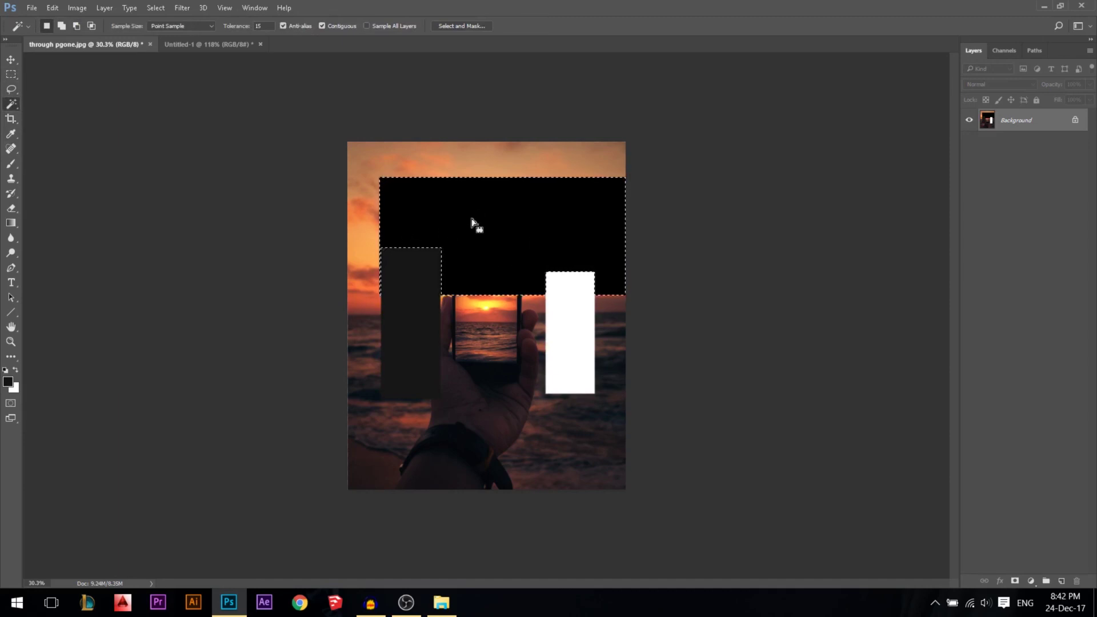
{"action": "left_click", "coordinate": [264, 26]}
{"action": "type", "text": "0"}
{"action": "left_click", "coordinate": [466, 222]}
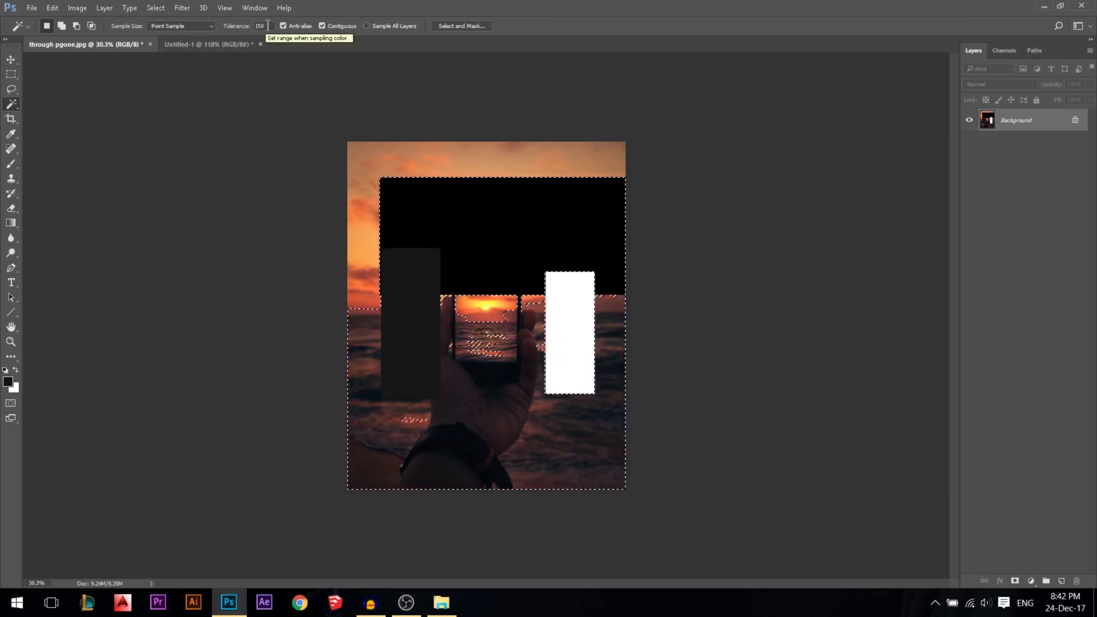
{"action": "scroll", "coordinate": [569, 323], "scroll_direction": "up", "scroll_amount": 3}
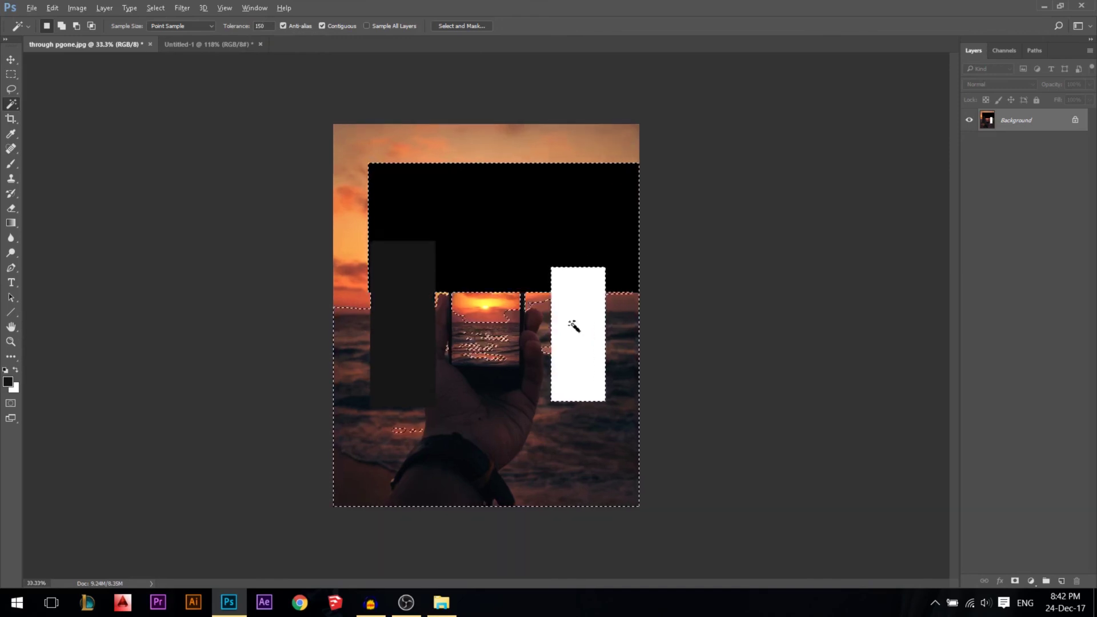
{"action": "key", "text": "ctrl+d"}
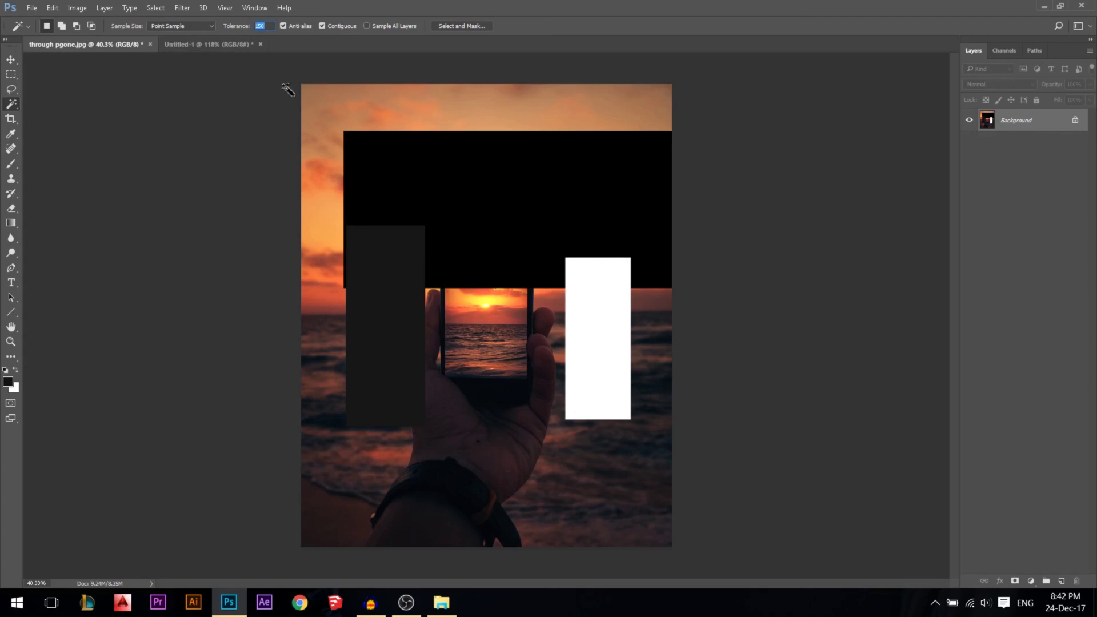
Step: Test the Magic Wand on the black rectangle at tolerance 32 and at tolerance 5, deselecting after each try
{"action": "left_click", "coordinate": [506, 197]}
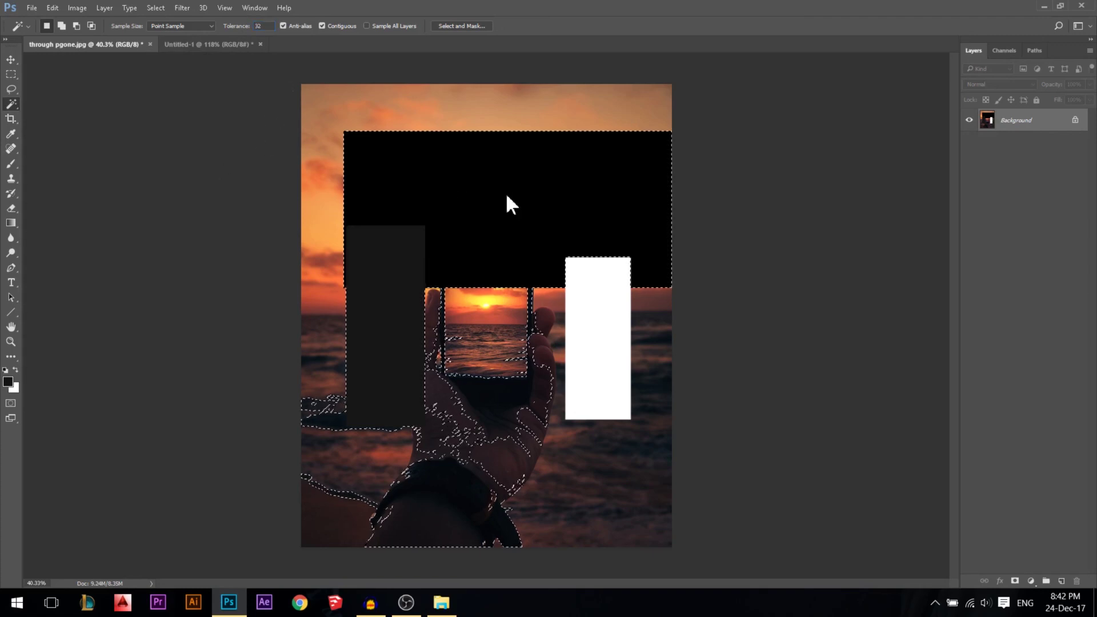
{"action": "key", "text": "ctrl+d"}
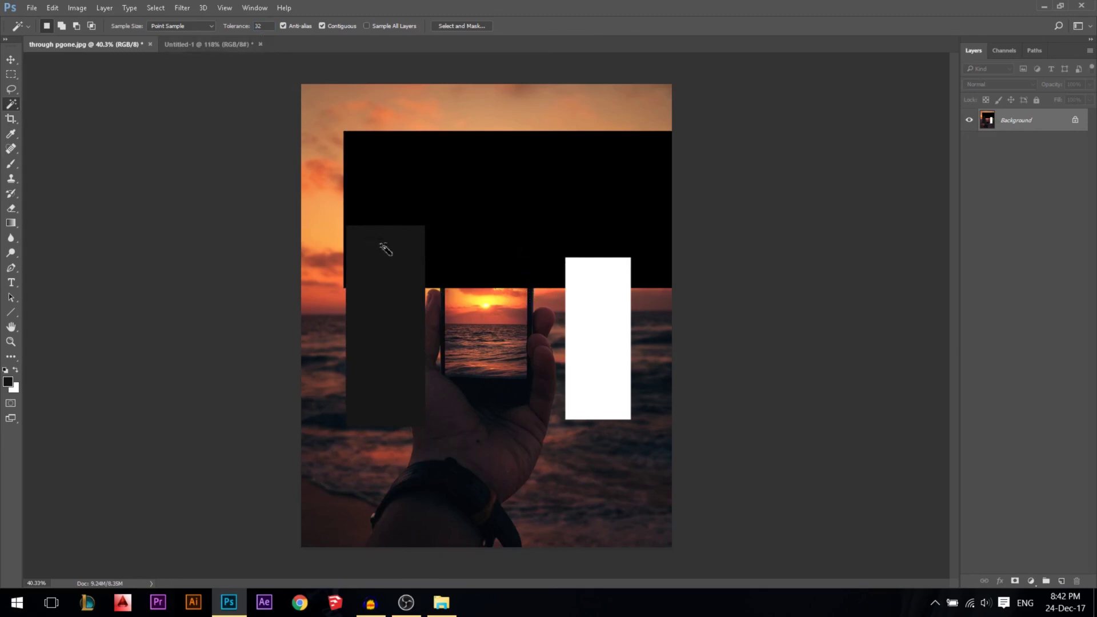
{"action": "left_click", "coordinate": [260, 25]}
{"action": "left_click", "coordinate": [589, 197]}
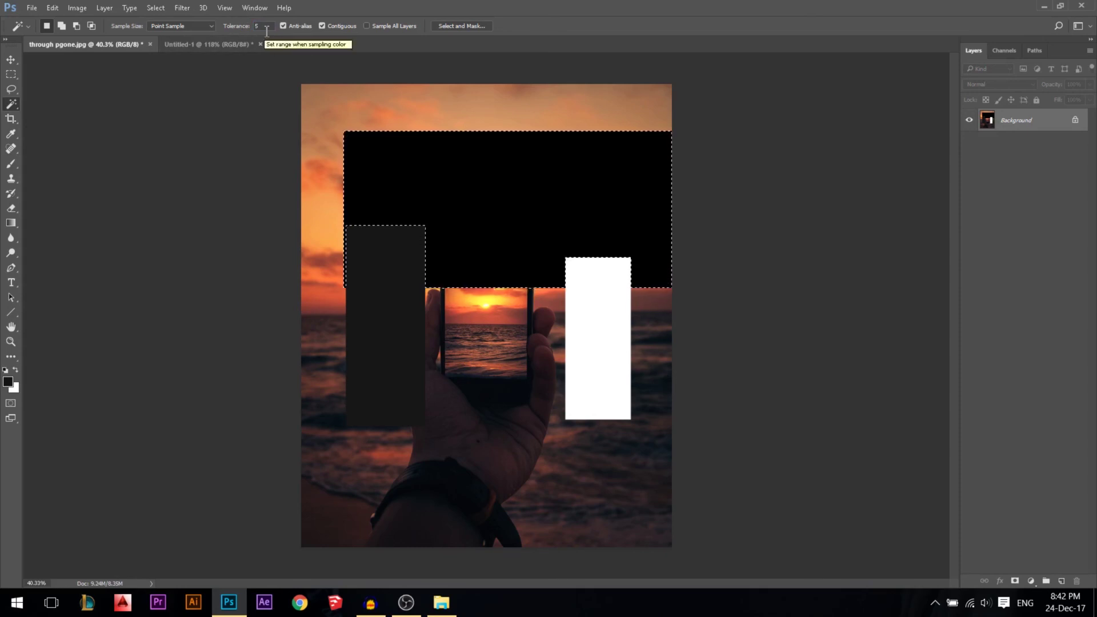
{"action": "key", "text": "ctrl+d"}
{"action": "key", "text": "v"}
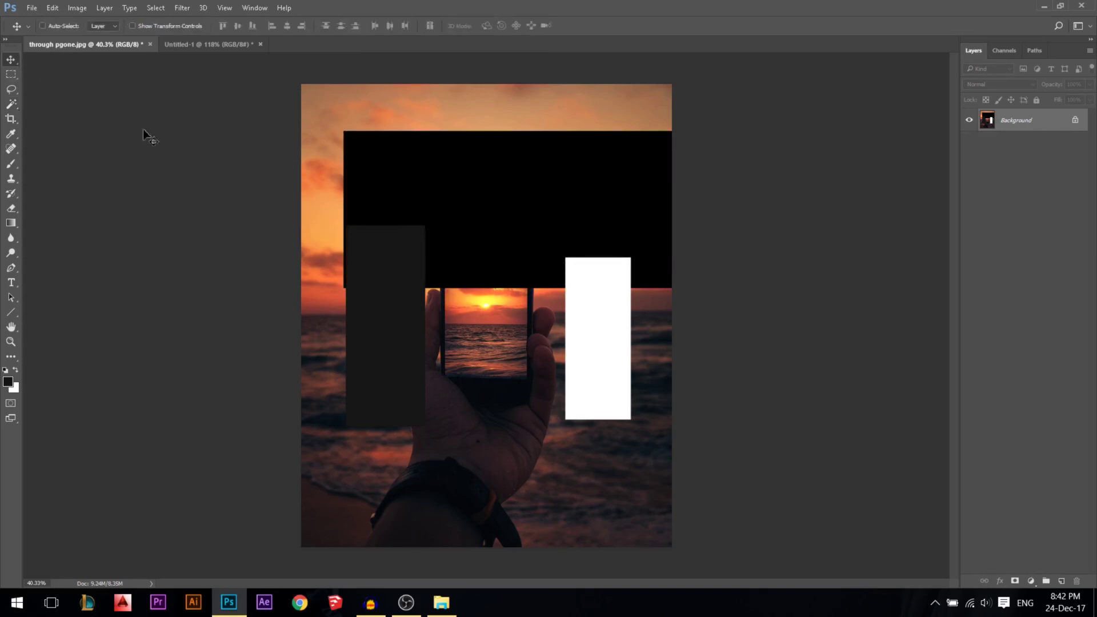
Step: Select the black rectangle with the Magic Wand and add the white rectangle to the selection with the Quick Selection tool
{"action": "left_click", "coordinate": [16, 105]}
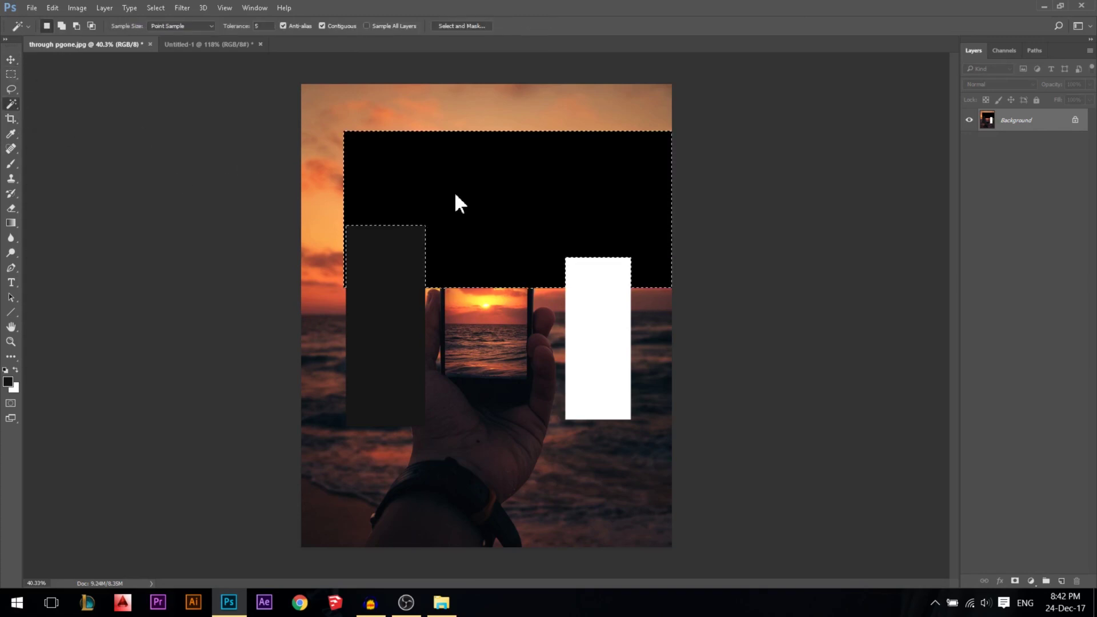
{"action": "right_click", "coordinate": [15, 102]}
{"action": "left_click", "coordinate": [63, 104]}
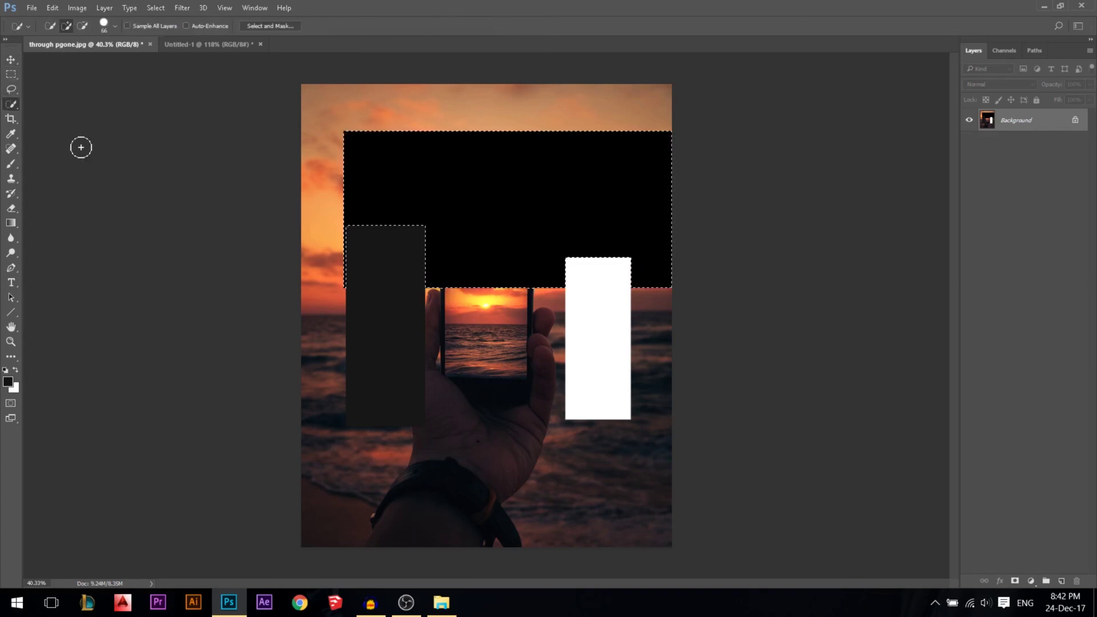
{"action": "left_click", "coordinate": [628, 336]}
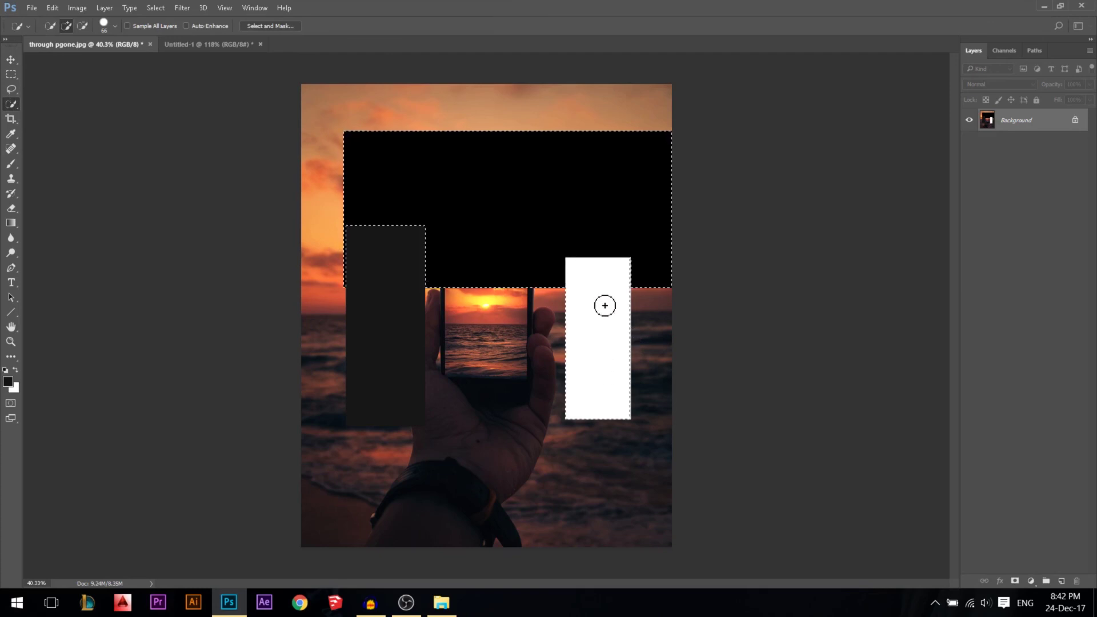
Step: Add a wide rectangular marquee in the sky and a circular marquee over the wrist to the selection
{"action": "left_click", "coordinate": [12, 75]}
{"action": "left_click_drag", "start_coordinate": [454, 122], "coordinate": [326, 93]}
{"action": "right_click", "coordinate": [11, 76]}
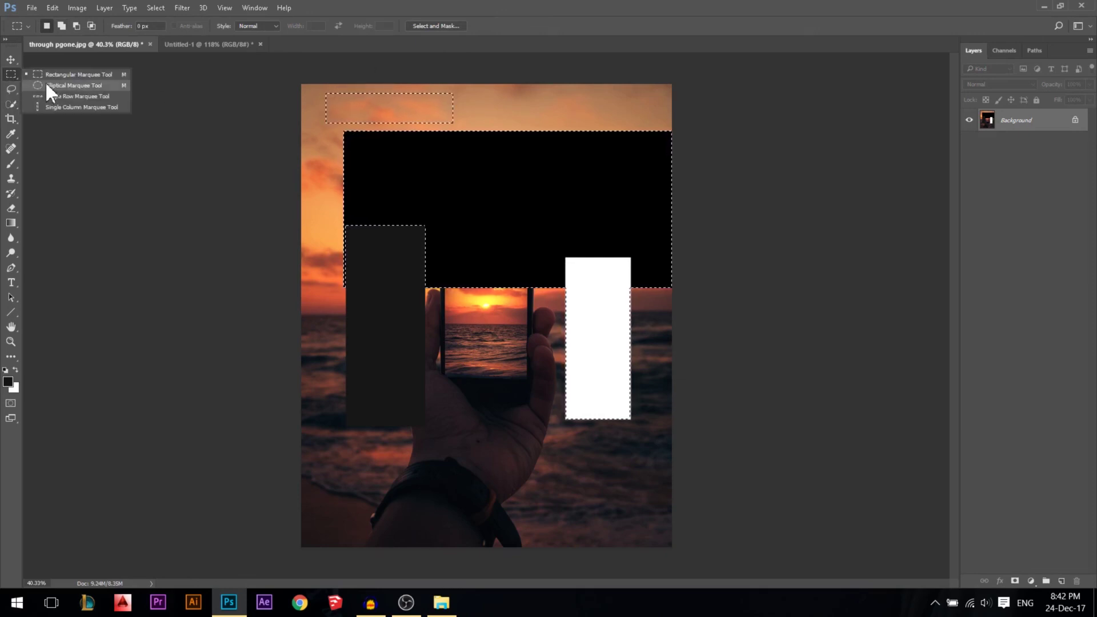
{"action": "left_click", "coordinate": [49, 83]}
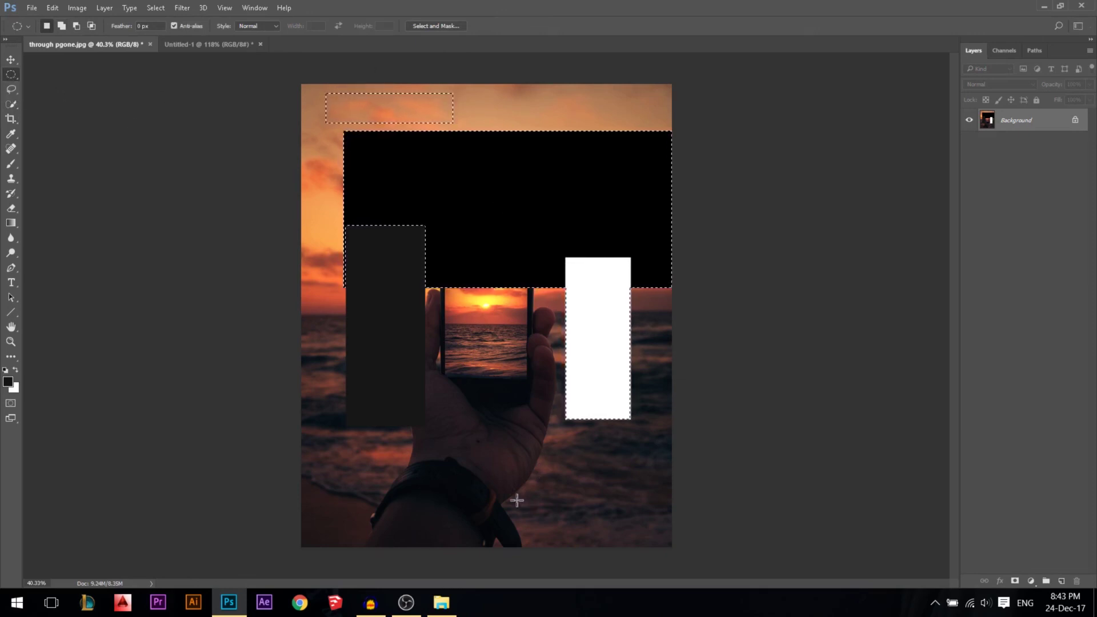
{"action": "left_click_drag", "start_coordinate": [468, 474], "coordinate": [512, 434]}
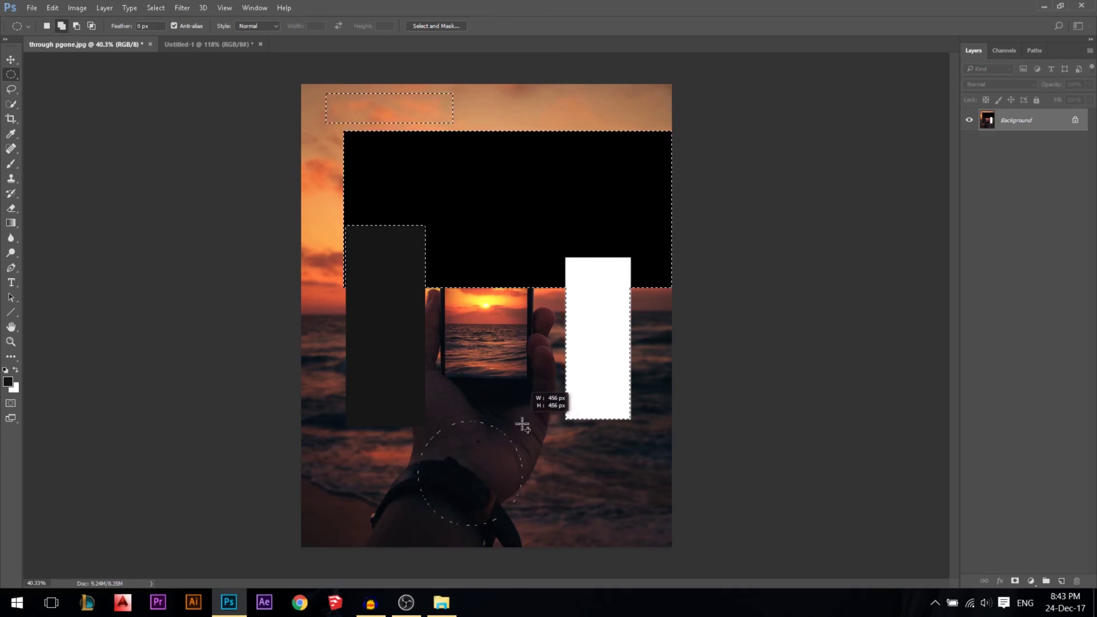
{"action": "left_click_drag", "start_coordinate": [521, 426], "coordinate": [520, 424]}
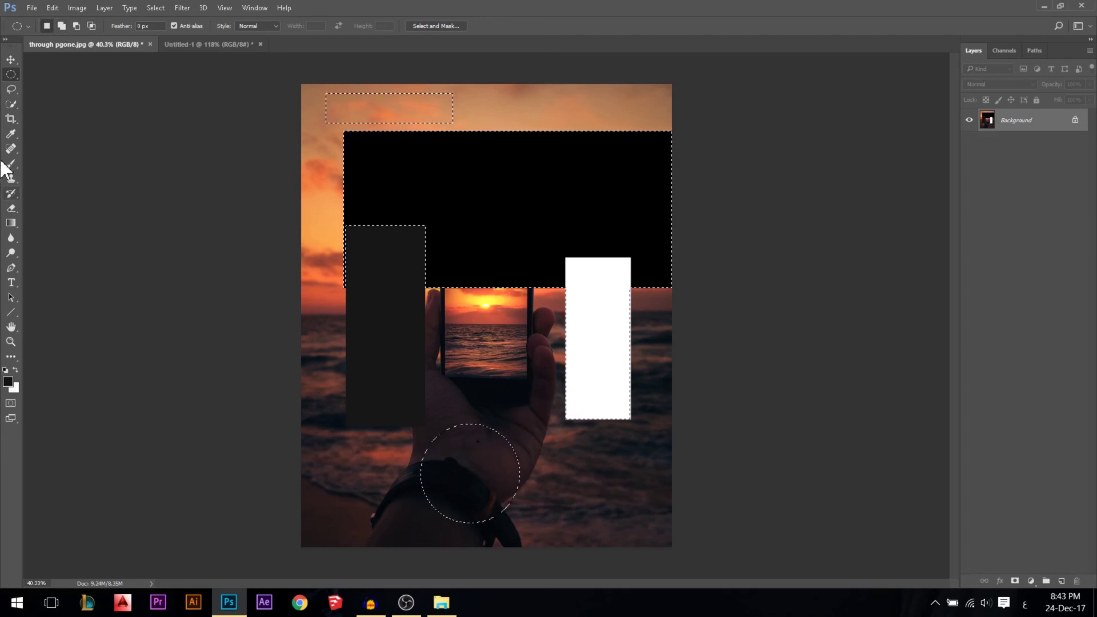
Step: Lasso an extra freehand area on the water beside the wrist and subtract an irregular freehand shape from the black rectangle's selection
{"action": "left_click", "coordinate": [12, 92]}
{"action": "mouse_move", "coordinate": [557, 475]}
{"action": "left_mouse_down"}
{"action": "mouse_move", "coordinate": [619, 514]}
{"action": "mouse_move", "coordinate": [620, 466]}
{"action": "mouse_move", "coordinate": [624, 506]}
{"action": "mouse_move", "coordinate": [613, 505]}
{"action": "left_mouse_up"}
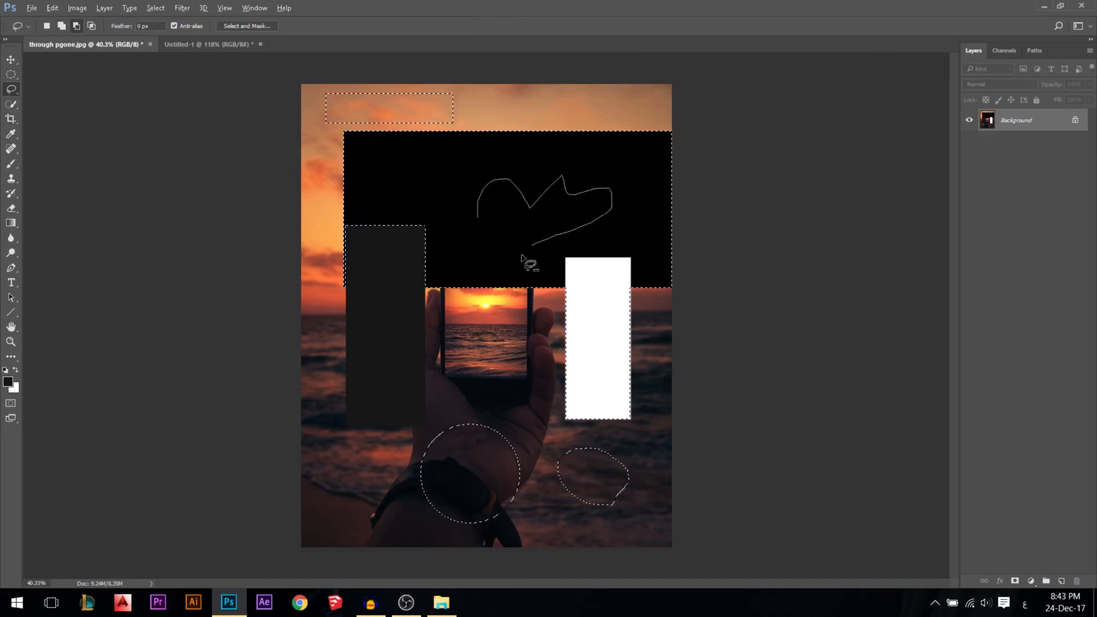
{"action": "left_click_drag", "start_coordinate": [474, 228], "coordinate": [474, 231]}
Step: Add a small triangular area below the dark grey rectangle to the selection with the Polygonal Lasso
{"action": "left_click_drag", "start_coordinate": [12, 94], "coordinate": [52, 100]}
{"action": "left_click", "coordinate": [325, 497], "text": "shift"}
{"action": "left_click", "coordinate": [369, 460]}
{"action": "left_click", "coordinate": [374, 520]}
{"action": "double_click", "coordinate": [323, 511]}
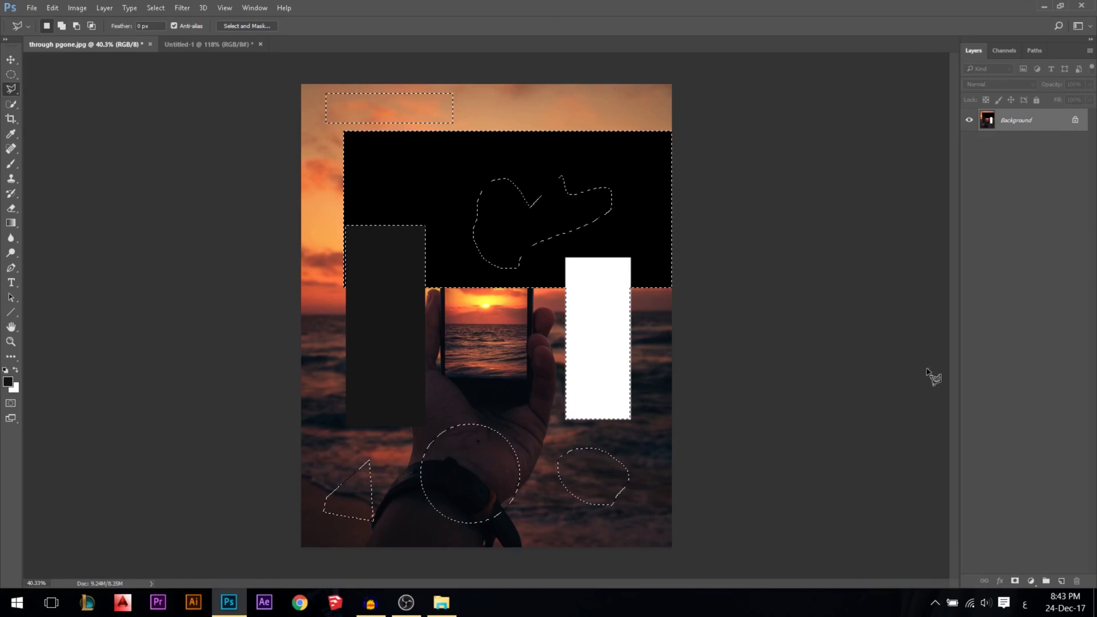
Step: Create a new layer, fill the combined selection on it with dark red 9c1f1f, and deselect
{"action": "left_click", "coordinate": [1055, 581]}
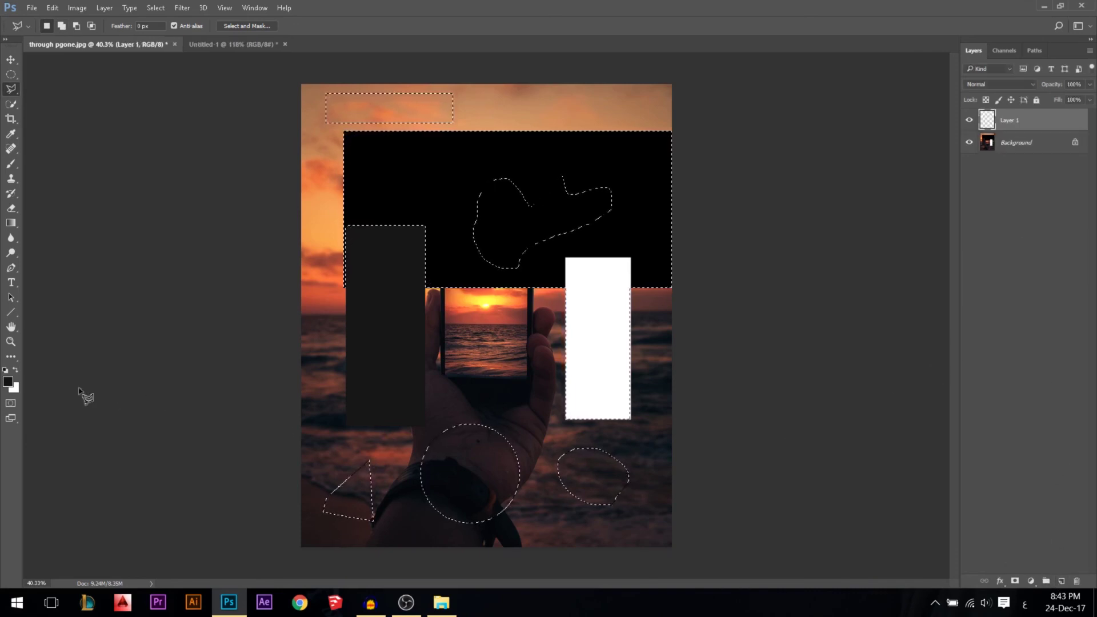
{"action": "left_click", "coordinate": [9, 382]}
{"action": "left_click", "coordinate": [751, 172]}
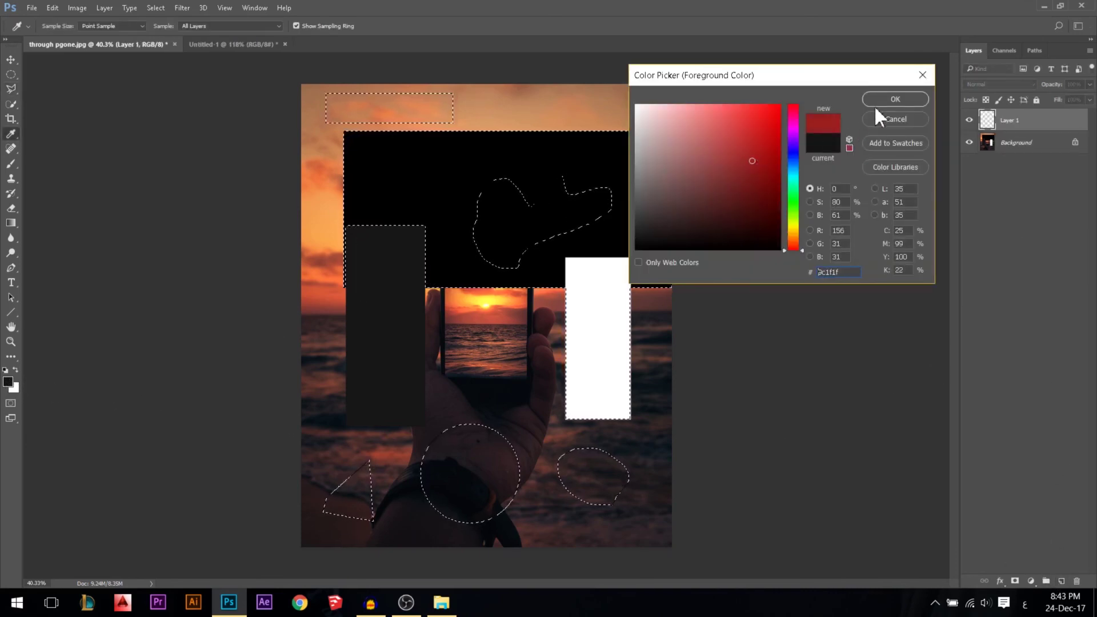
{"action": "left_click", "coordinate": [895, 100]}
{"action": "key", "text": "alt+BackSpace"}
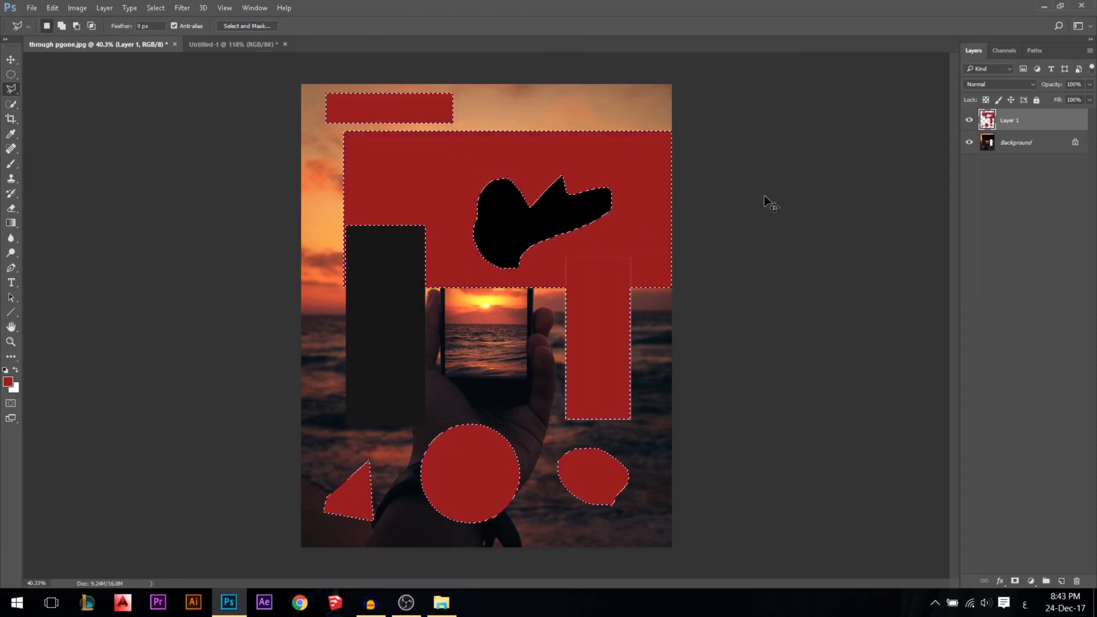
{"action": "key", "text": "ctrl+d"}
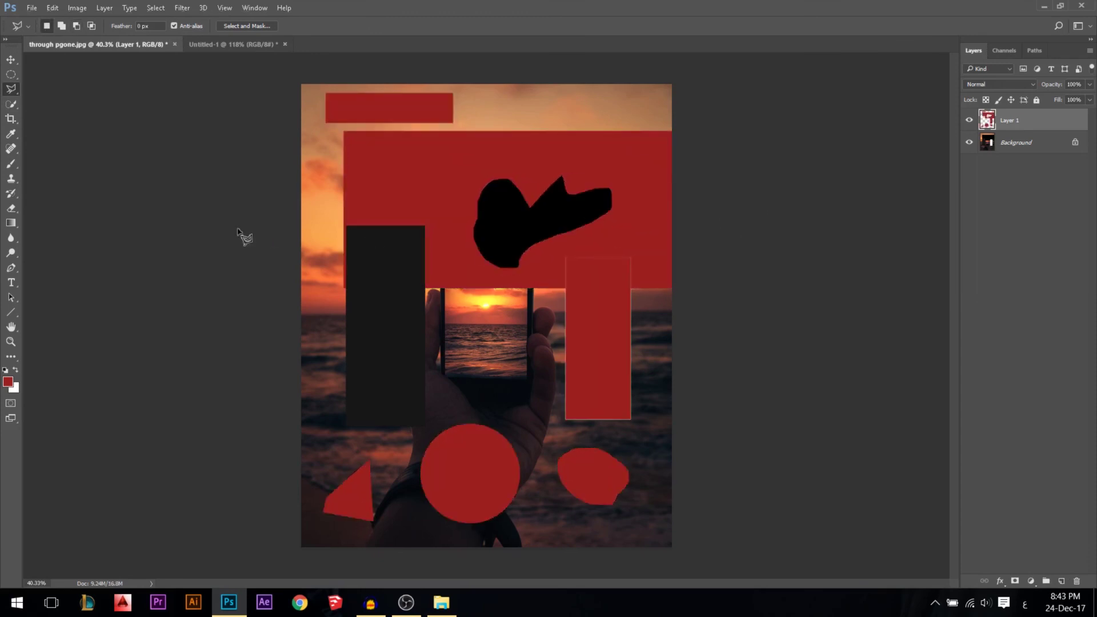
Step: Try moving the layer of red shapes over the photo with the Move tool
{"action": "left_click", "coordinate": [11, 60]}
{"action": "mouse_move", "coordinate": [535, 216]}
{"action": "left_mouse_down"}
{"action": "mouse_move", "coordinate": [514, 172]}
{"action": "mouse_move", "coordinate": [414, 223]}
{"action": "mouse_move", "coordinate": [534, 220]}
{"action": "mouse_move", "coordinate": [493, 192]}
{"action": "mouse_move", "coordinate": [502, 182]}
{"action": "mouse_move", "coordinate": [523, 201]}
{"action": "left_mouse_up"}
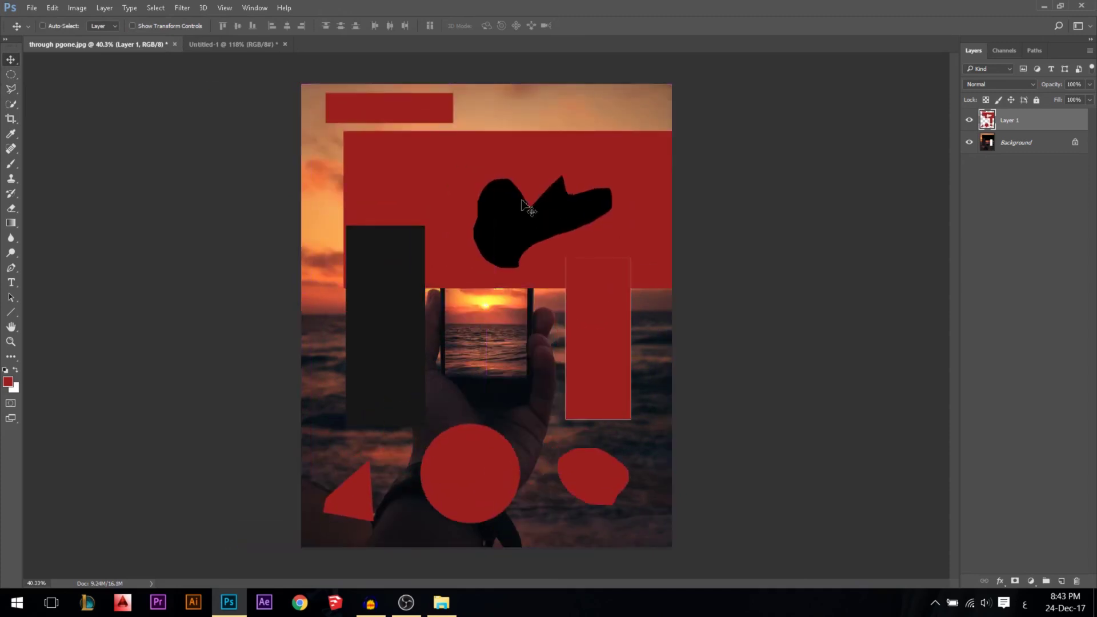